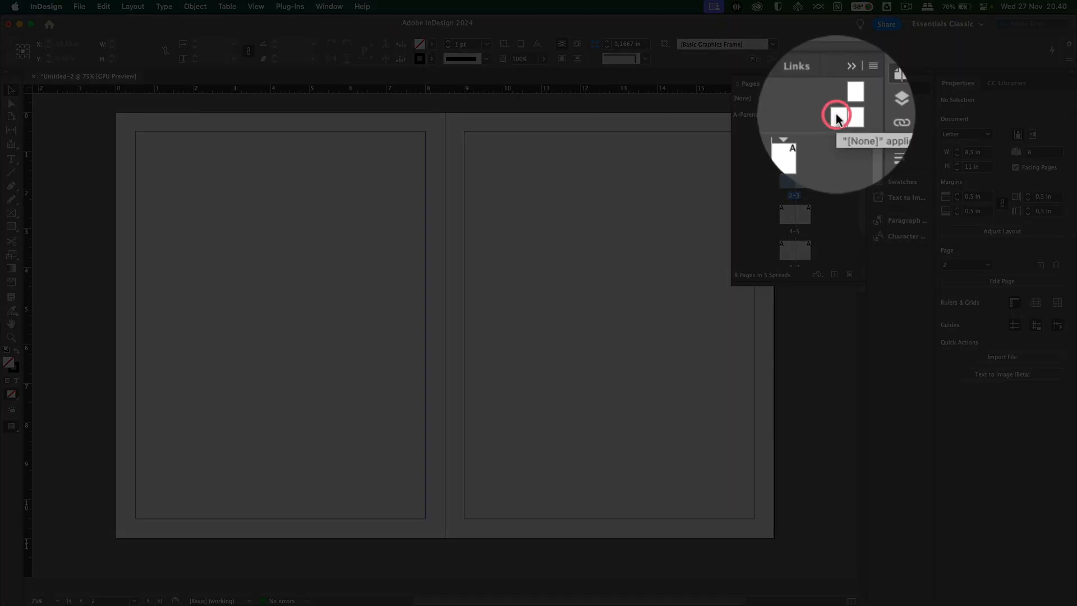
- On the A-Parent spread, draw a text frame about 0.56 by 0.33 in below the right page's bottom margin, ending at its outer margin
double_click(837, 117)
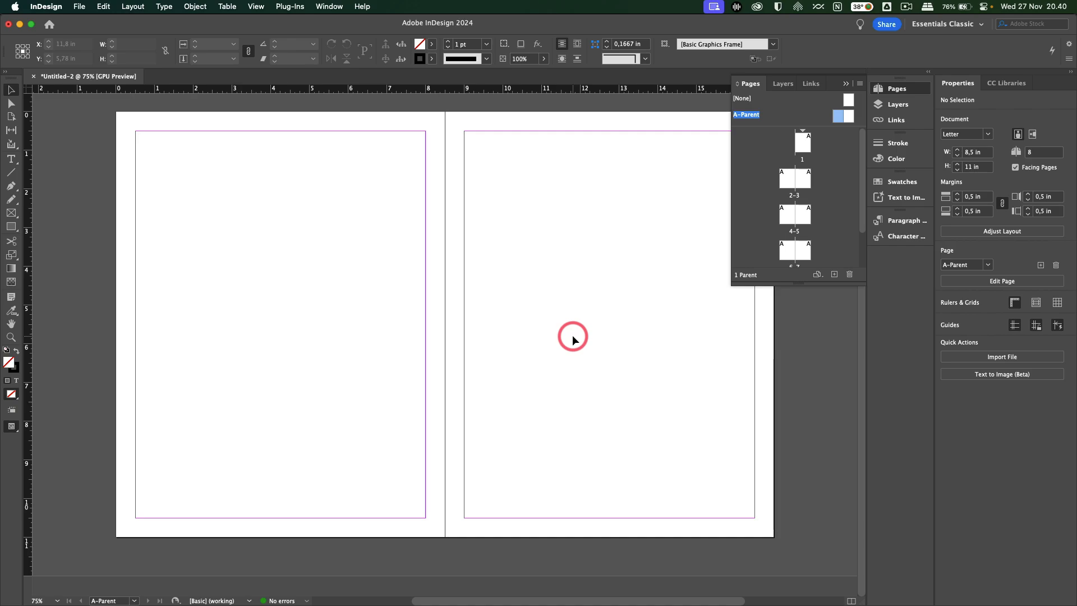
key("t")
scroll(737, 516, "up", 5)
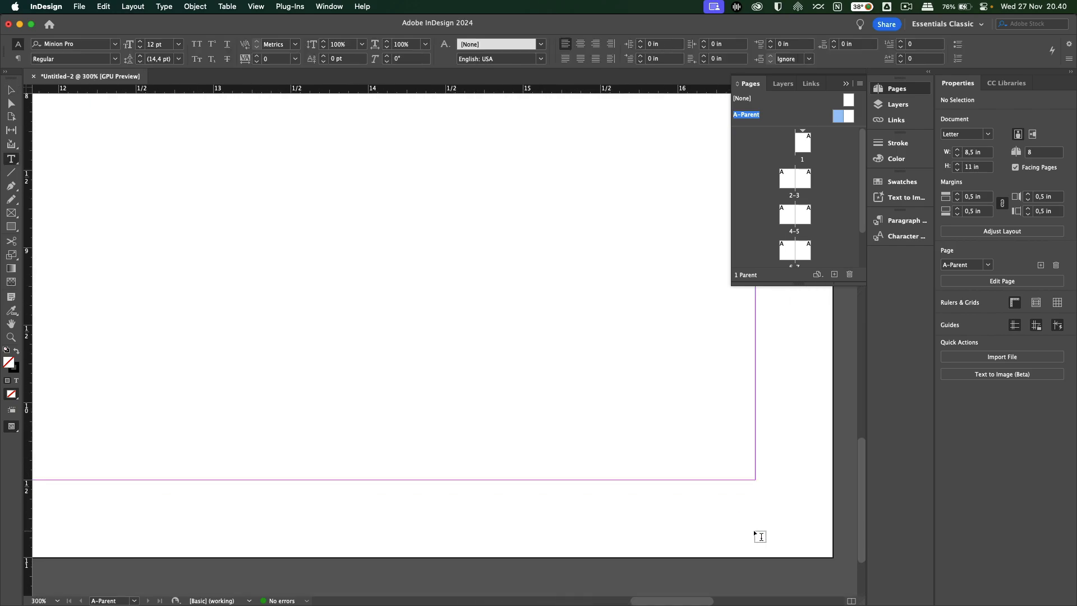
scroll(735, 503, "right", 5)
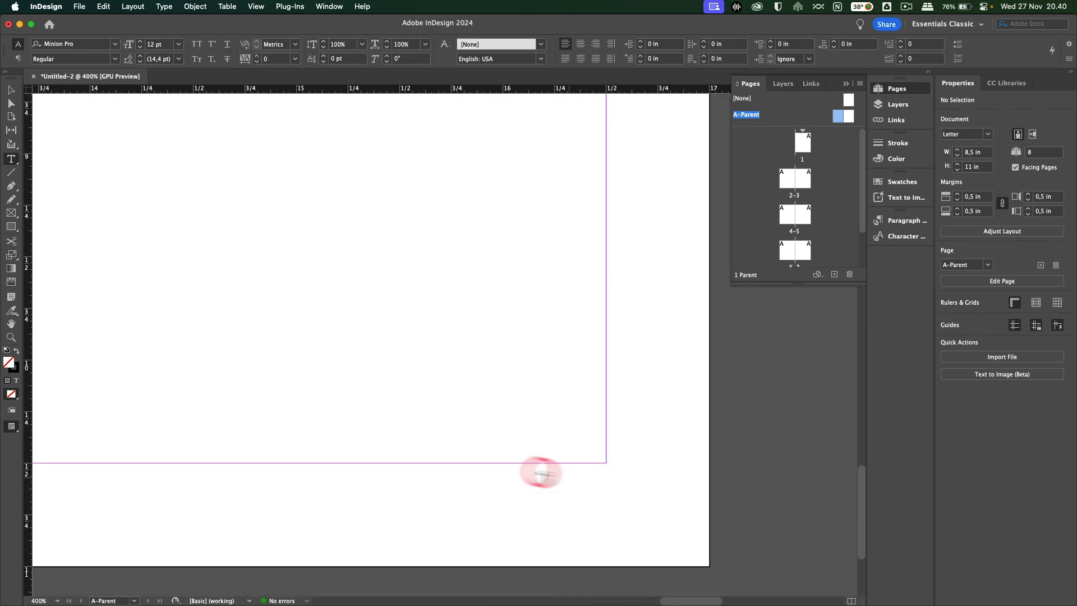
left_click_drag(491, 465, 605, 529)
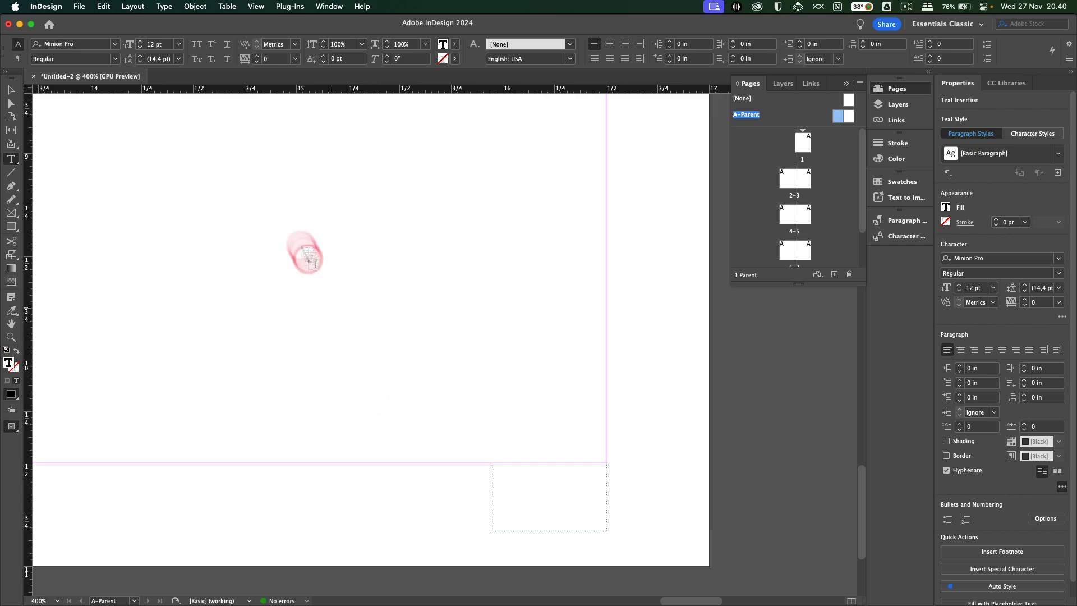
- Insert a Current Page Number marker in the new text frame and finish editing the text
left_click(164, 6)
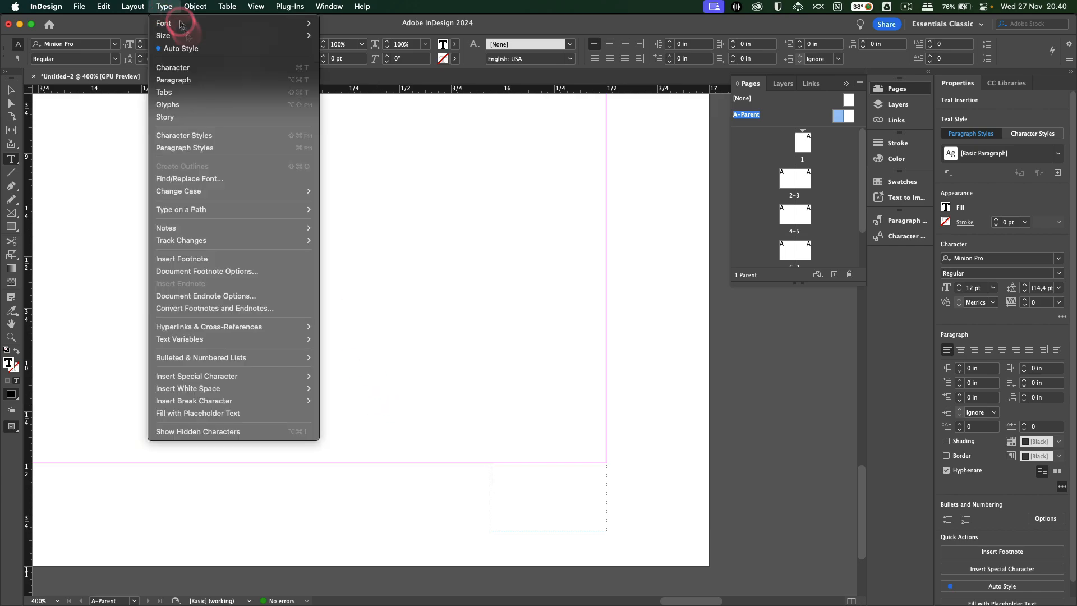
mouse_move(302, 379)
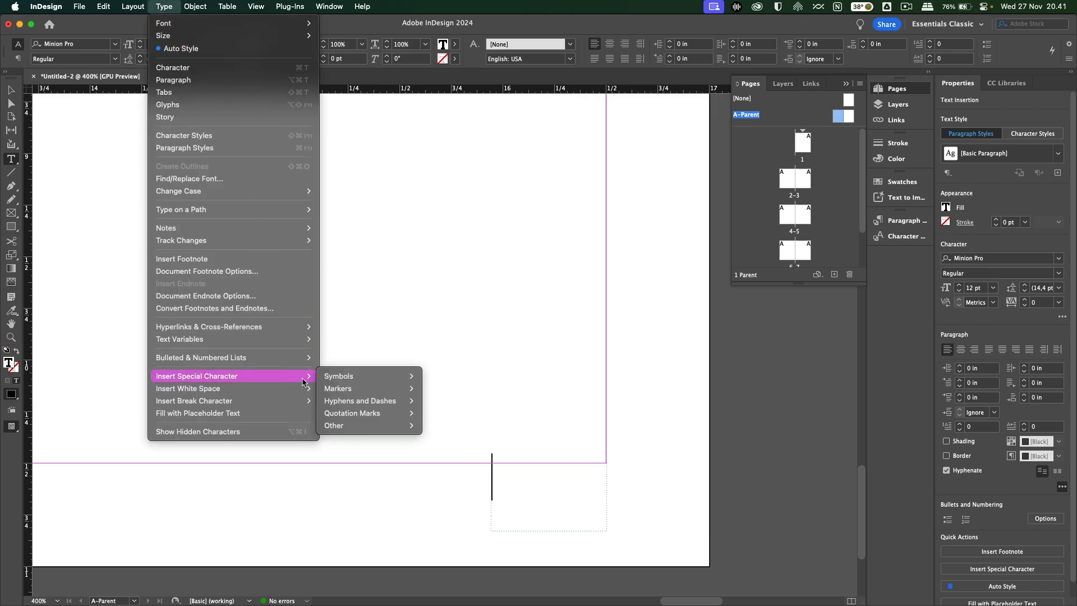
left_click(330, 389)
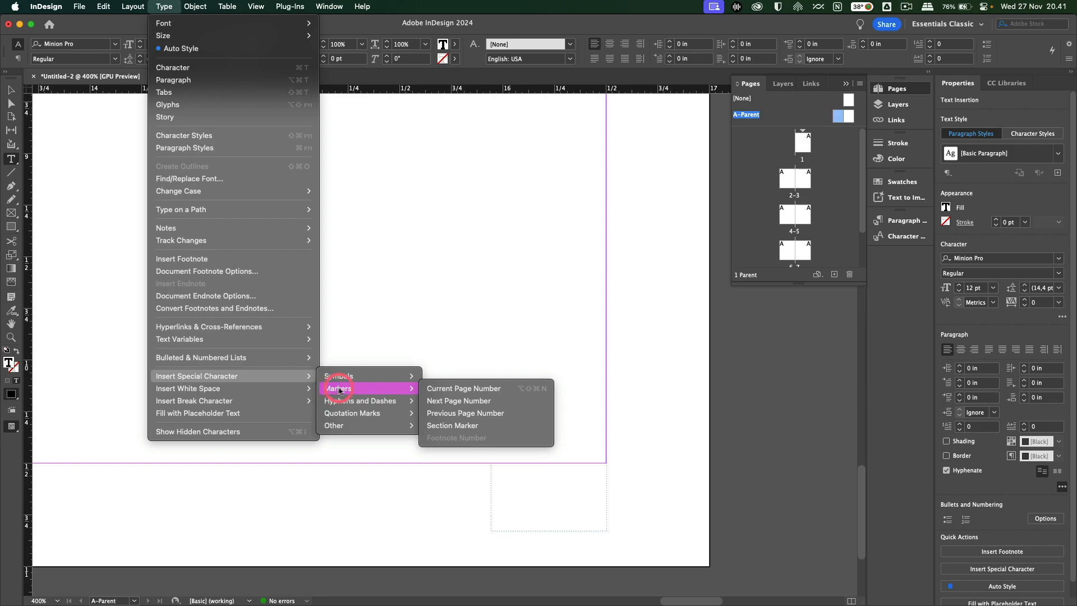
left_click(449, 388)
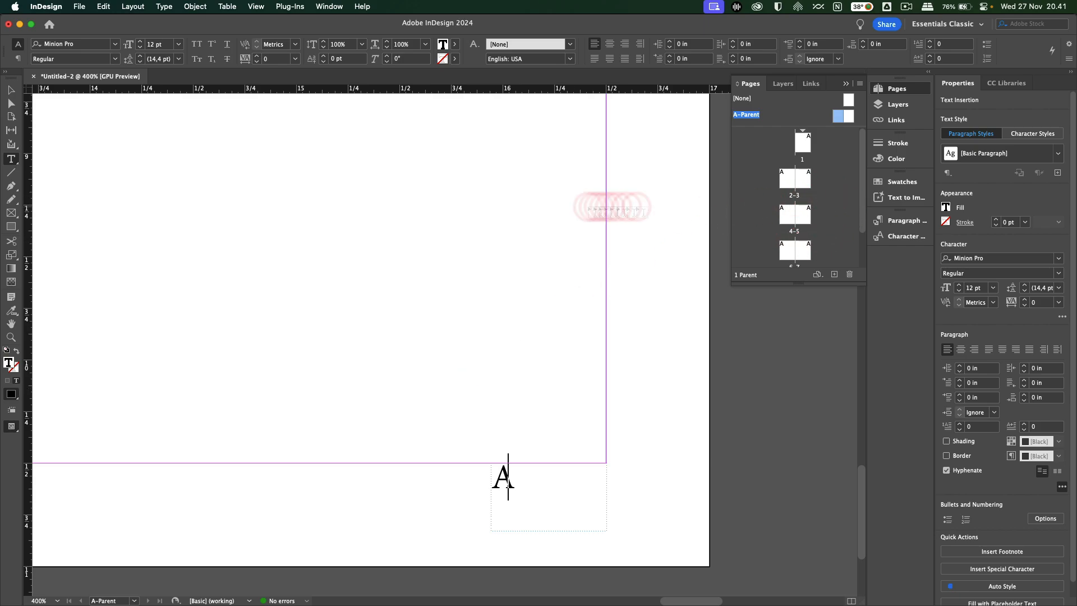
left_click(7, 89)
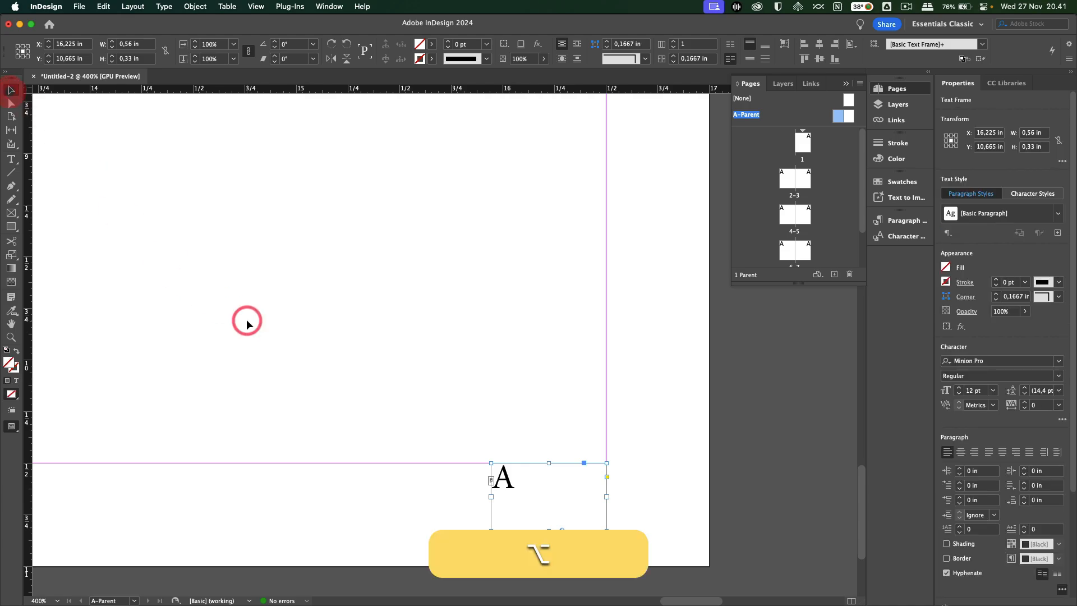
- Right-align the page number in the right parent page's text frame
scroll(246, 319, "down", 5)
left_click_drag(262, 383, 349, 365)
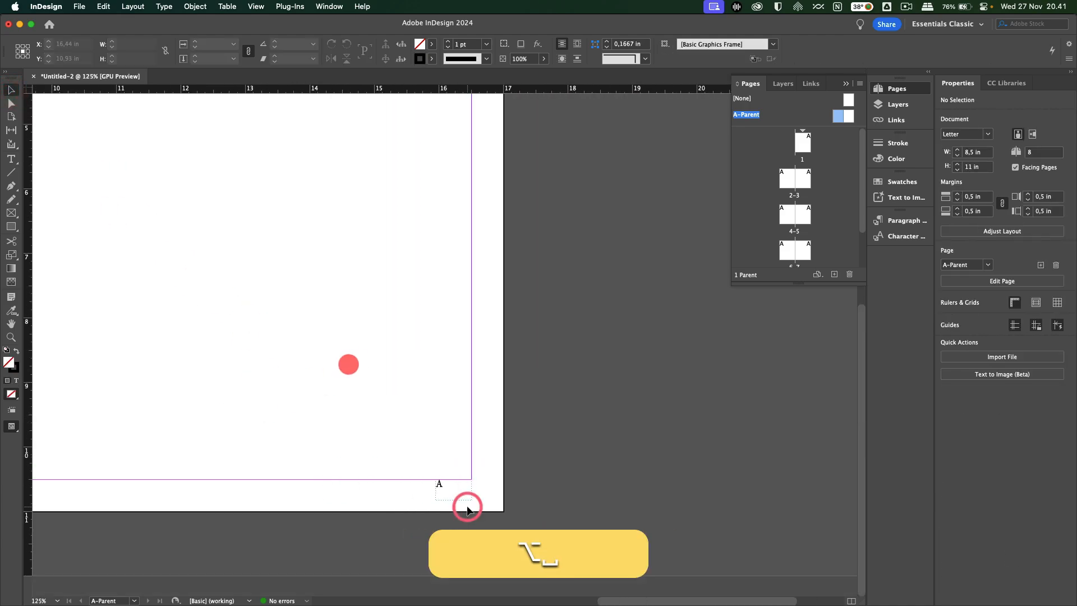
left_click(463, 493)
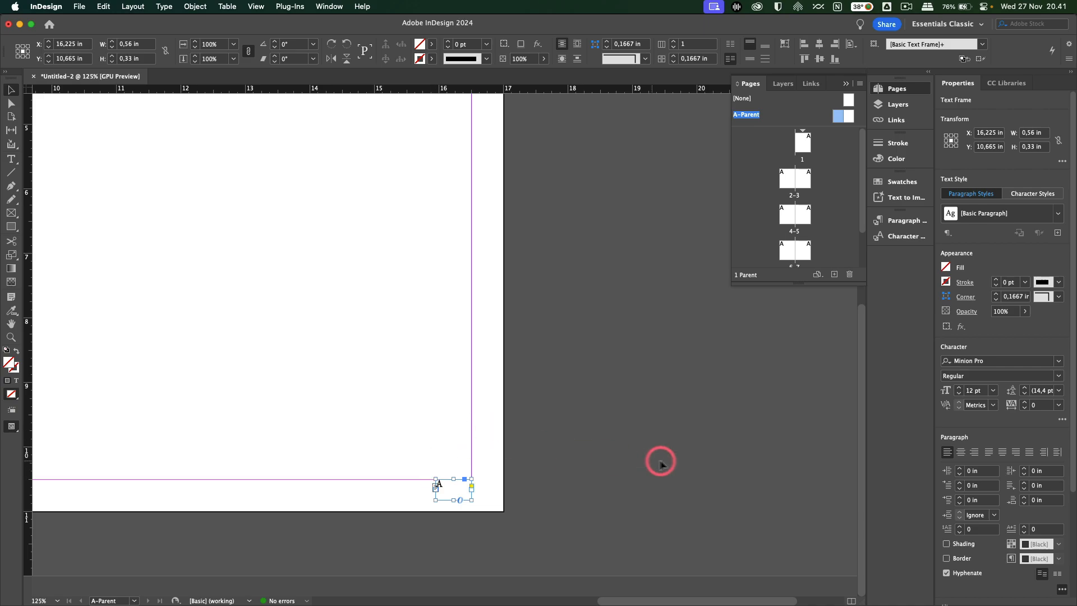
left_click(955, 453)
left_click(971, 451)
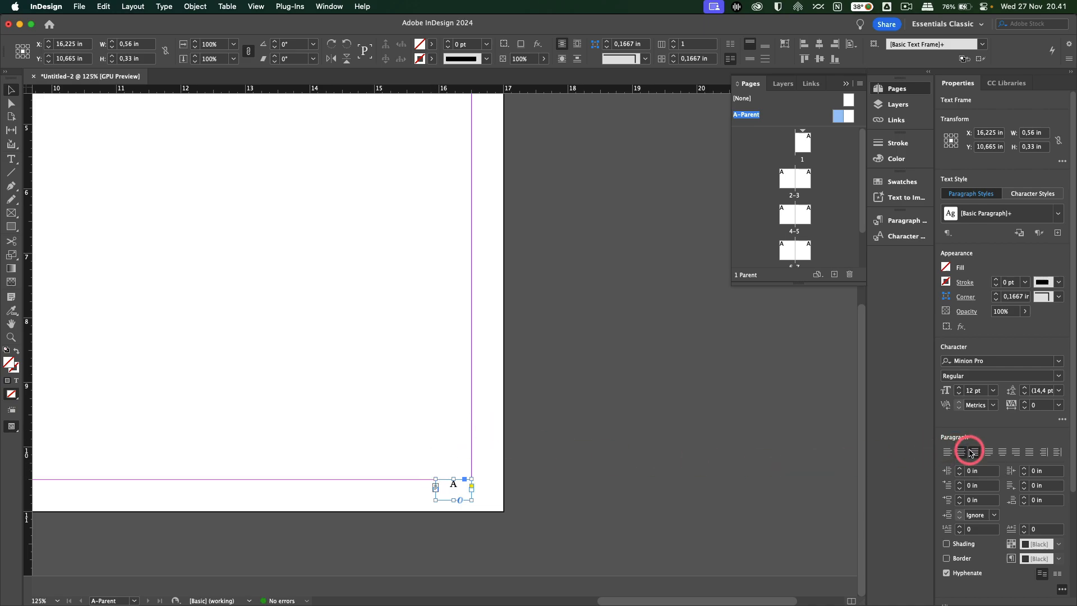
left_click(741, 436)
- Duplicate the page number frame to the left parent page's bottom outer margin corner and left-align its text
left_click_drag(531, 452, 721, 387)
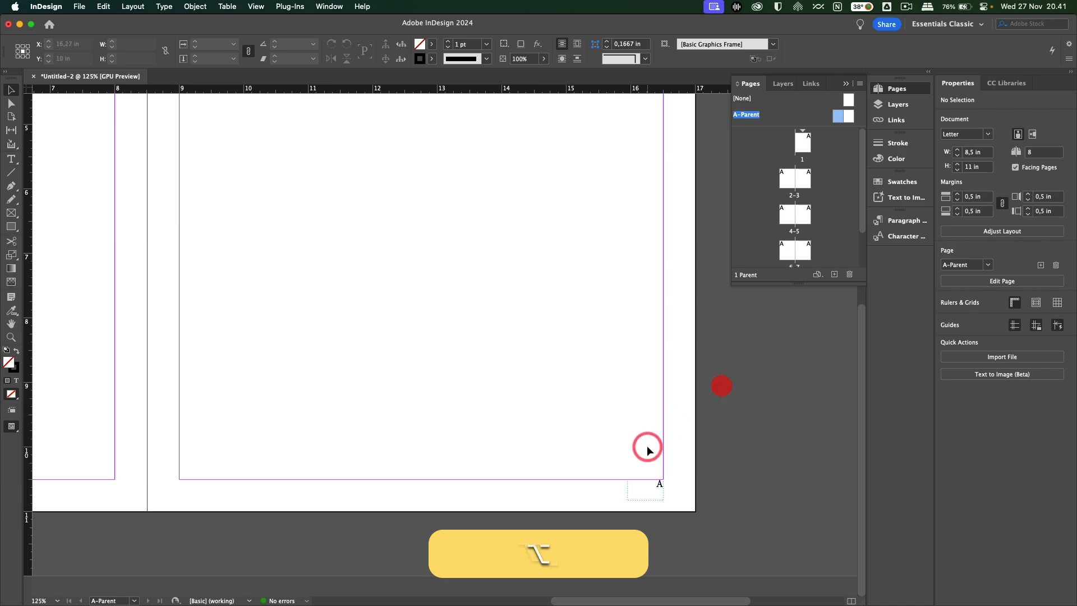
scroll(647, 447, "down", 1)
left_click_drag(606, 447, 709, 389)
left_click_drag(747, 509, 132, 515)
left_click_drag(200, 470, 343, 456)
left_click_drag(339, 503, 158, 511)
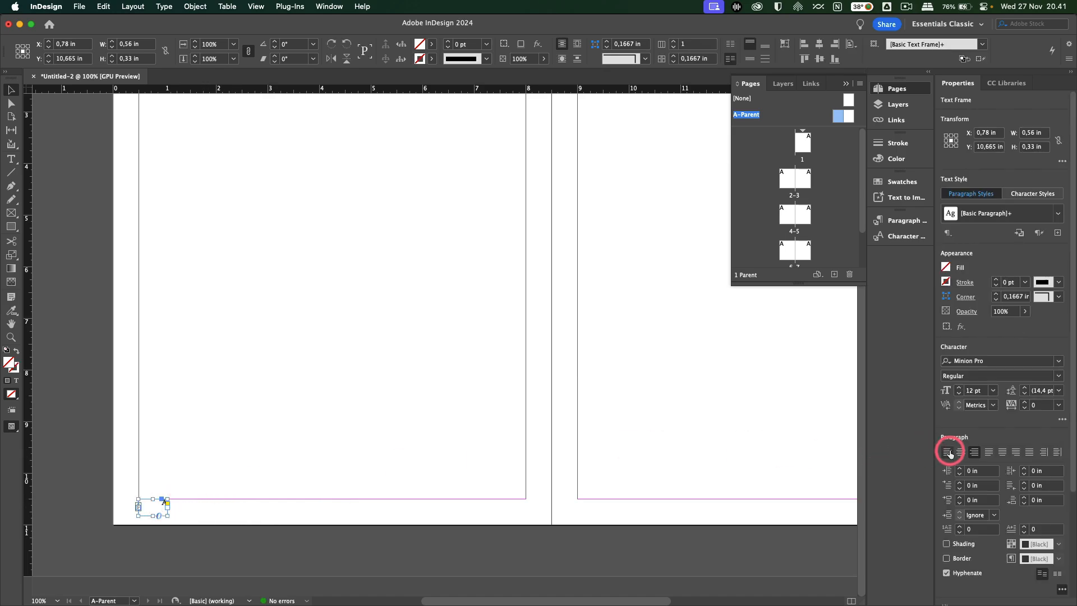
left_click(779, 404)
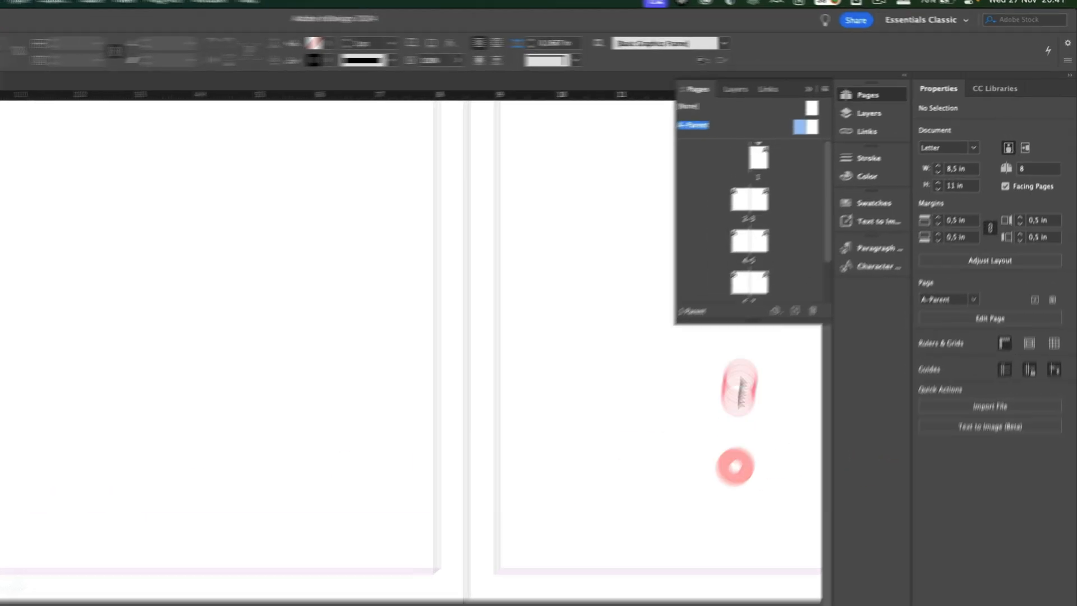
- Go to page 2 and examine the automatic page numbers at the bottom corners of spreads 2-3 and 4-5
left_click_drag(667, 250, 652, 240)
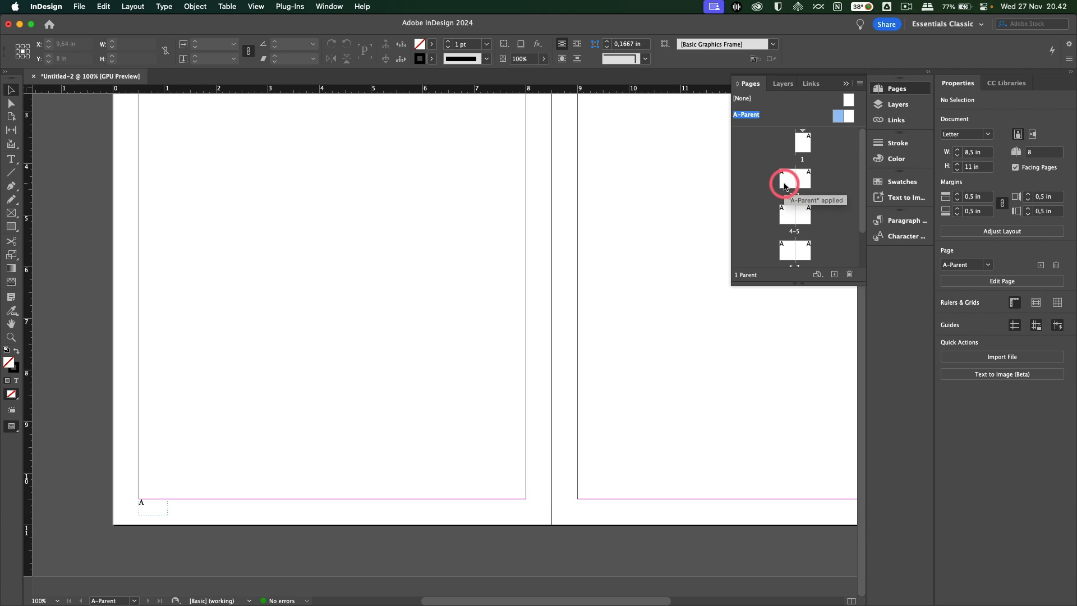
double_click(785, 184)
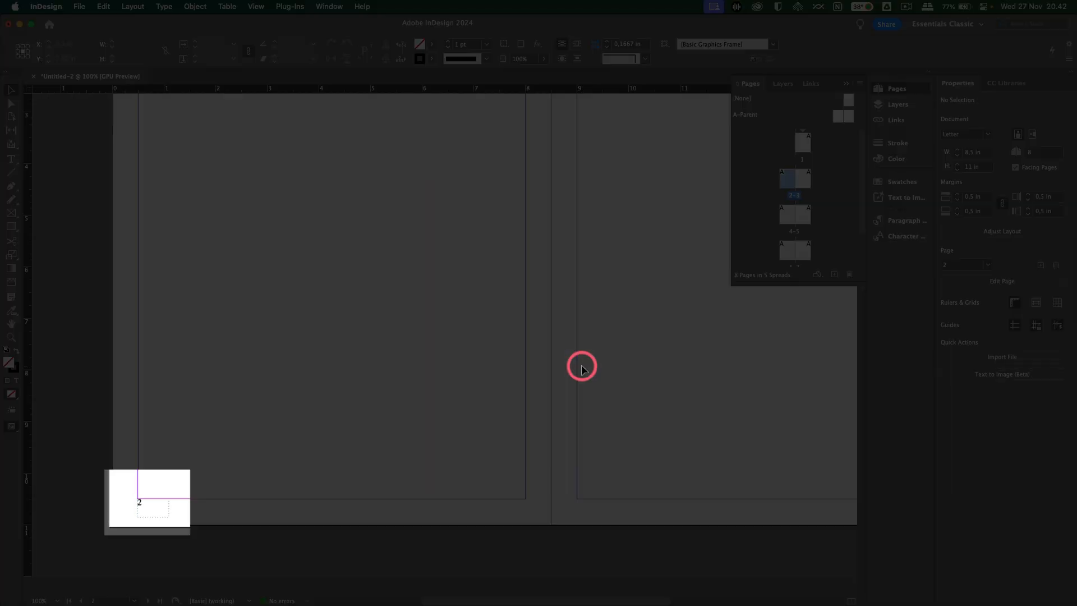
left_click_drag(583, 353, 512, 344)
left_click_drag(399, 370, 450, 344)
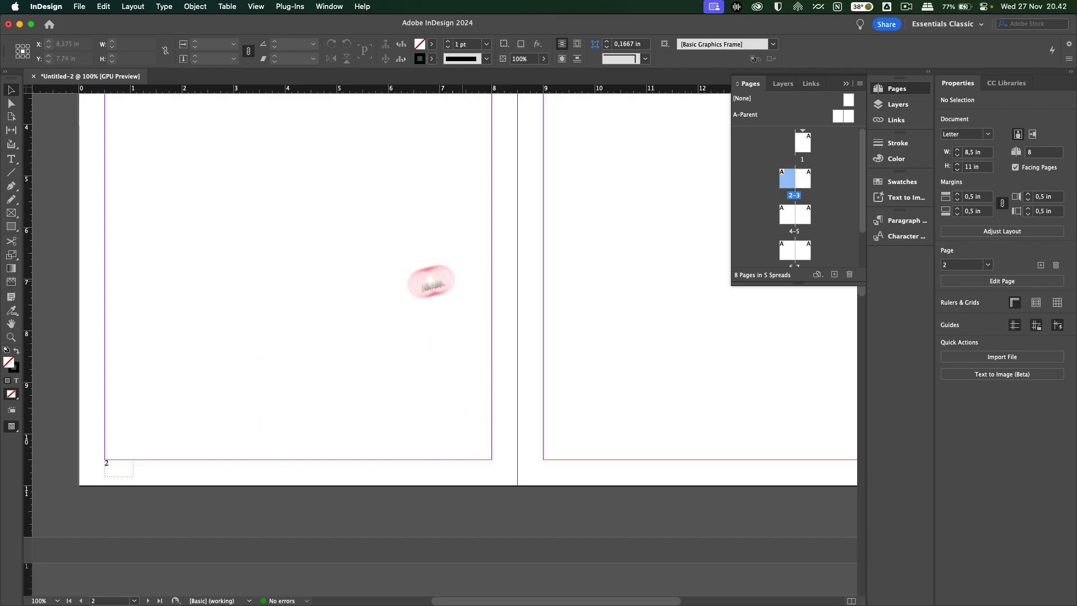
left_click_drag(641, 334, 396, 326)
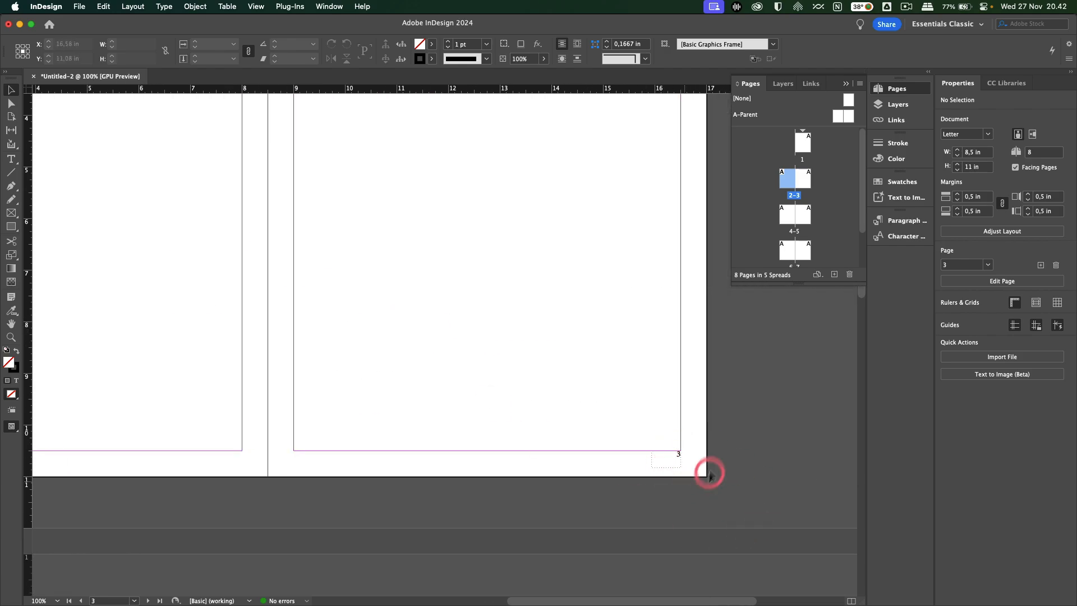
left_click_drag(308, 423, 613, 387)
left_click_drag(365, 531, 353, 209)
left_click_drag(375, 531, 362, 203)
left_click_drag(385, 252, 360, 202)
left_click_drag(711, 336, 356, 336)
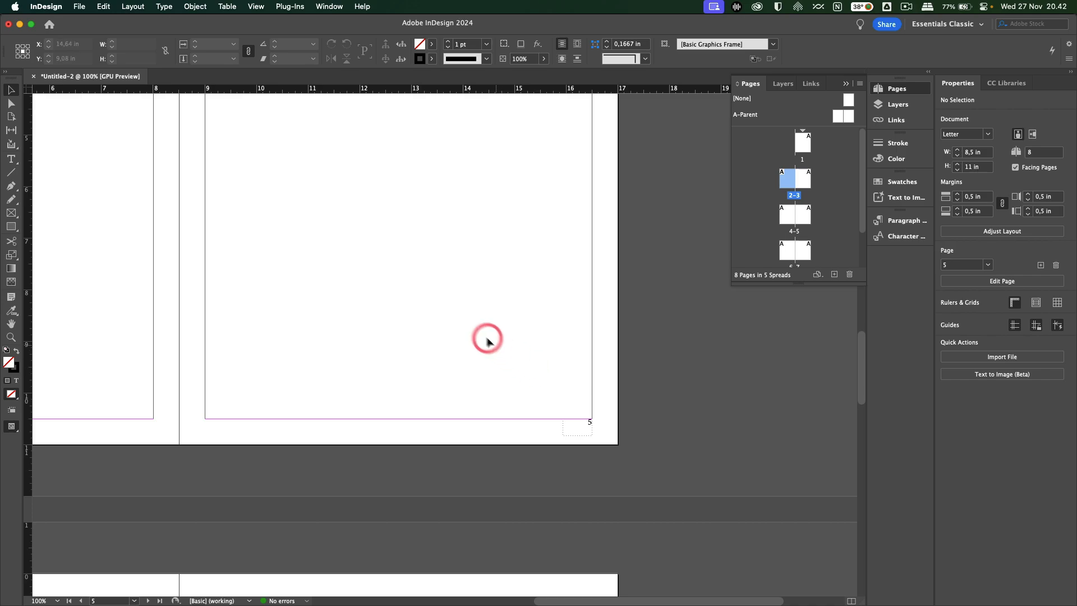
- Add a text frame about 3.1 by 1.65 in near the upper outer corner of page 4 reading "Ini adalah halaman baru"
scroll(468, 326, "down", 2)
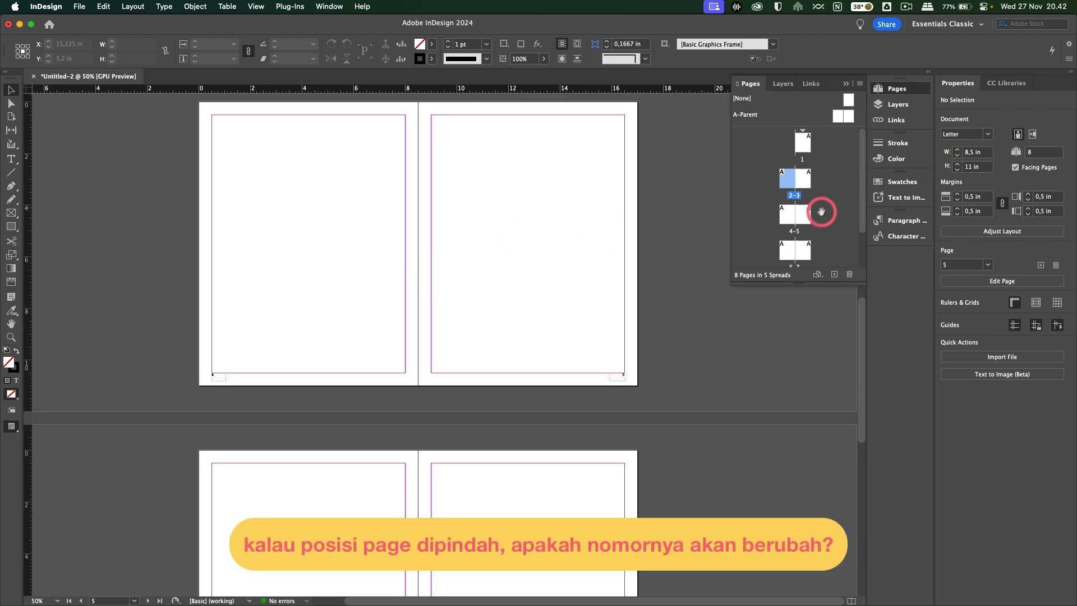
left_click_drag(792, 217, 615, 399)
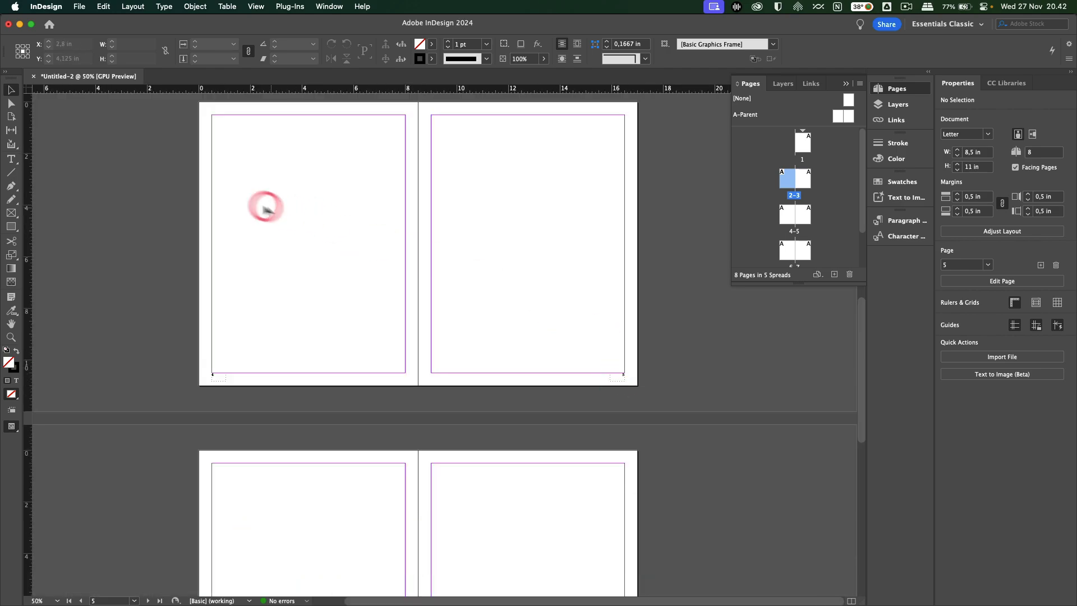
key("t")
left_click_drag(218, 128, 299, 171)
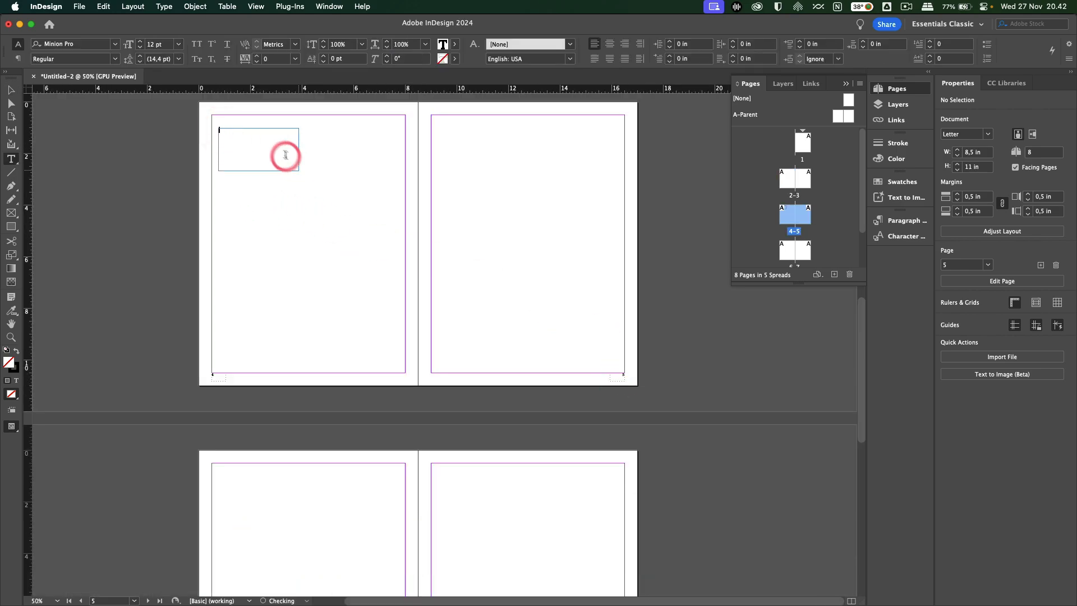
left_click(258, 146)
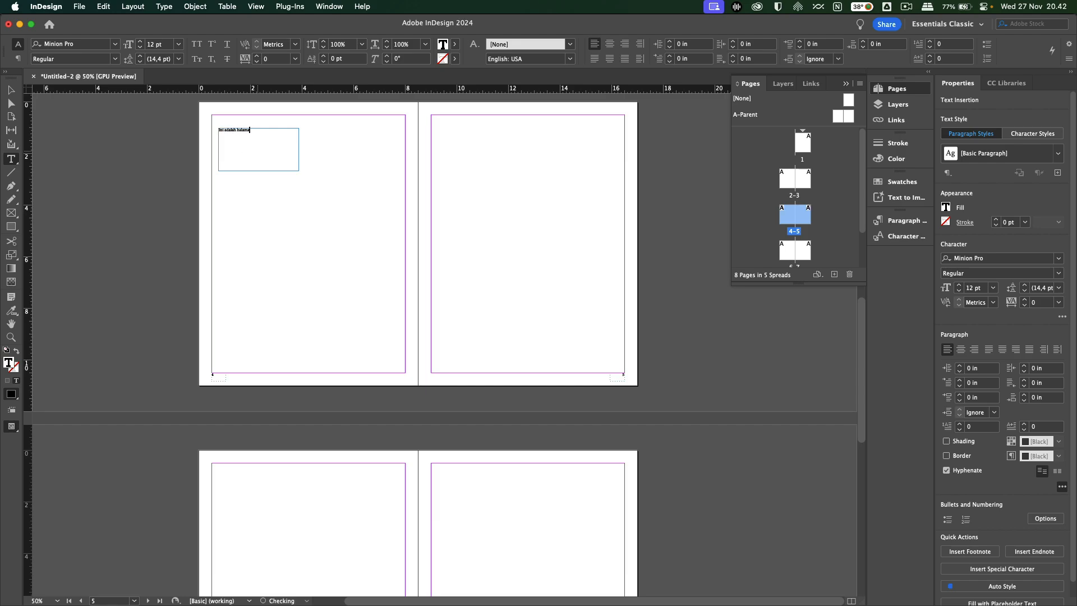
key("Escape")
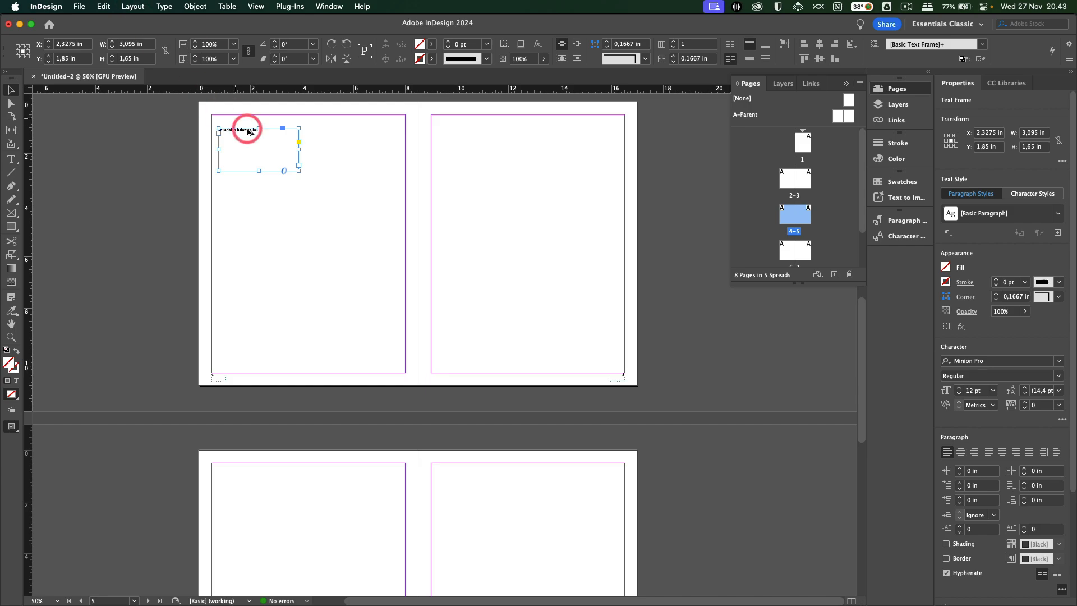
scroll(245, 129, "up", 1)
left_click(477, 229)
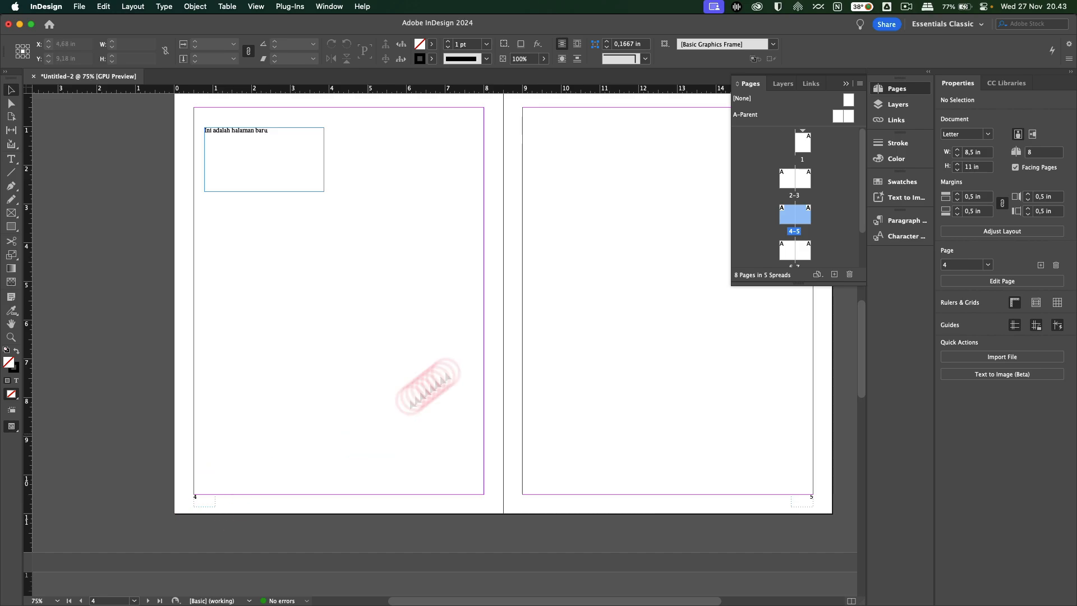
- Move page 4 to directly after page 2 and go to page 3 to check its page number
left_click_drag(779, 219, 794, 185)
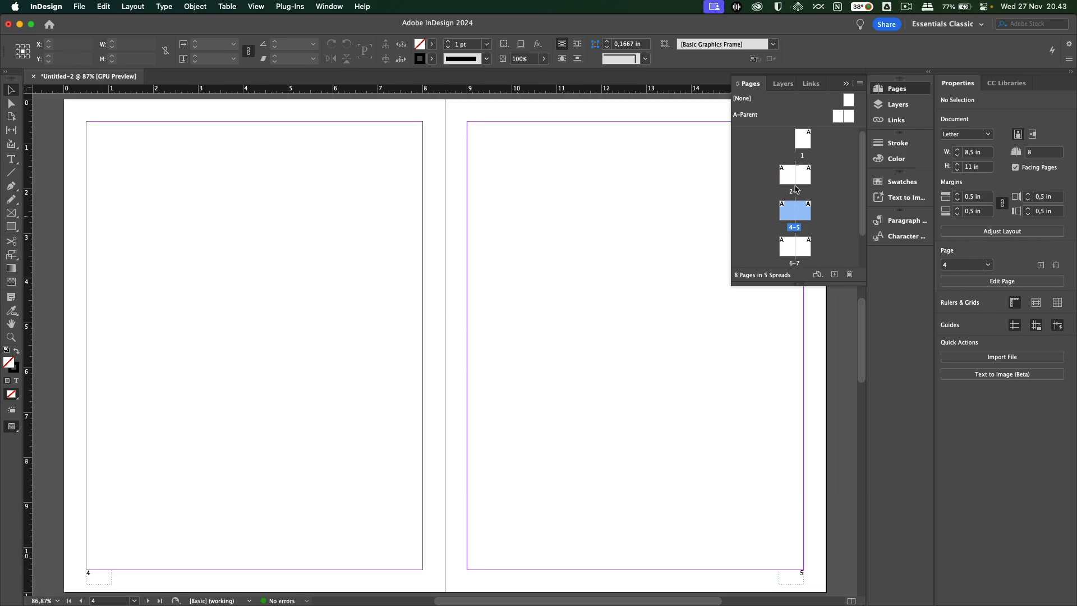
double_click(804, 176)
left_click(281, 403)
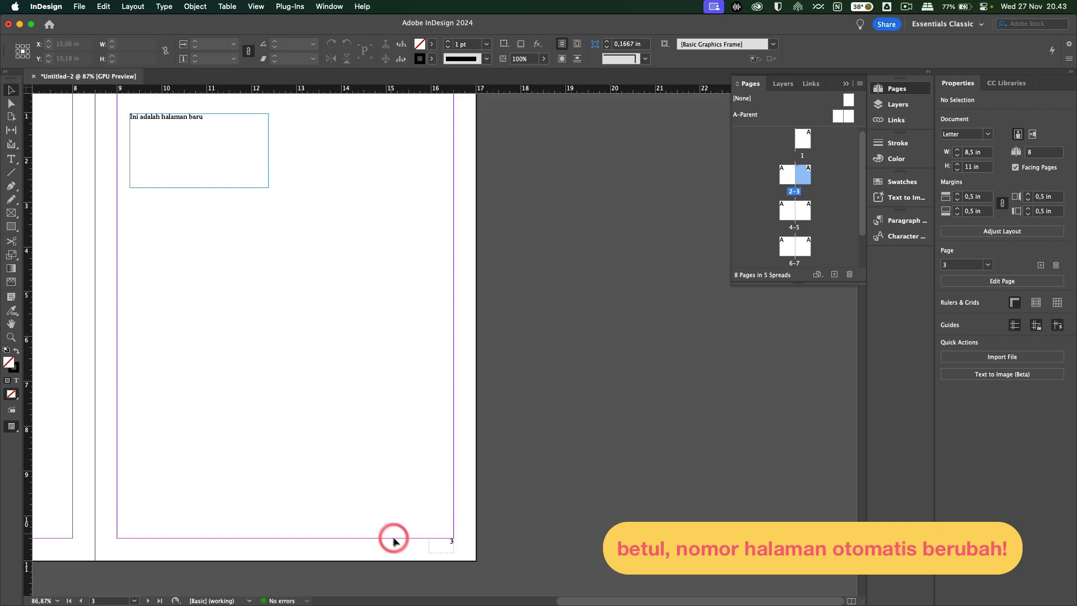
key("super+minus")
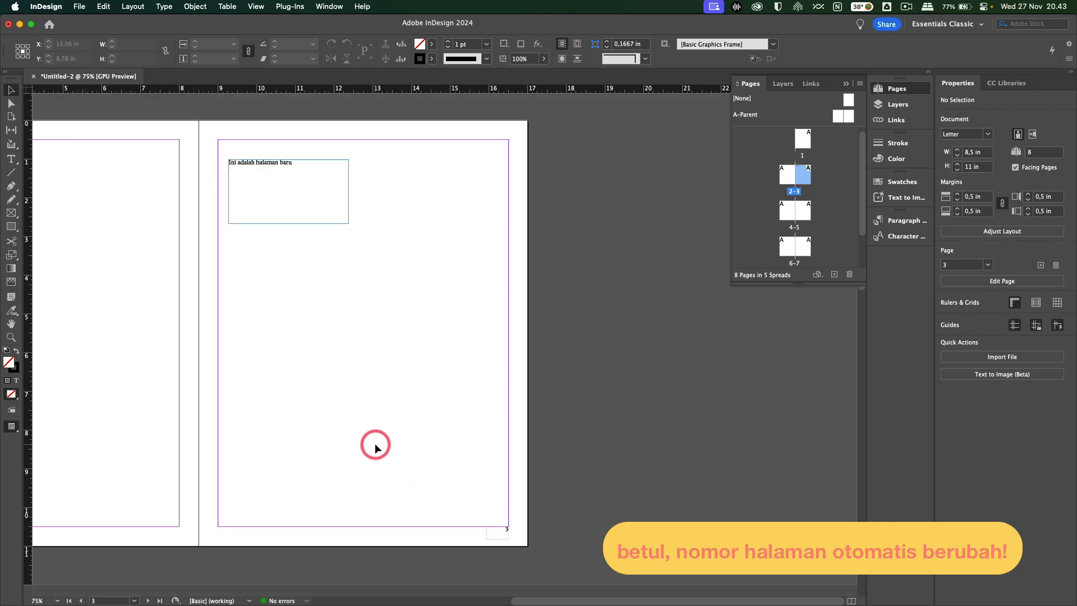
scroll(375, 443, "left", 5)
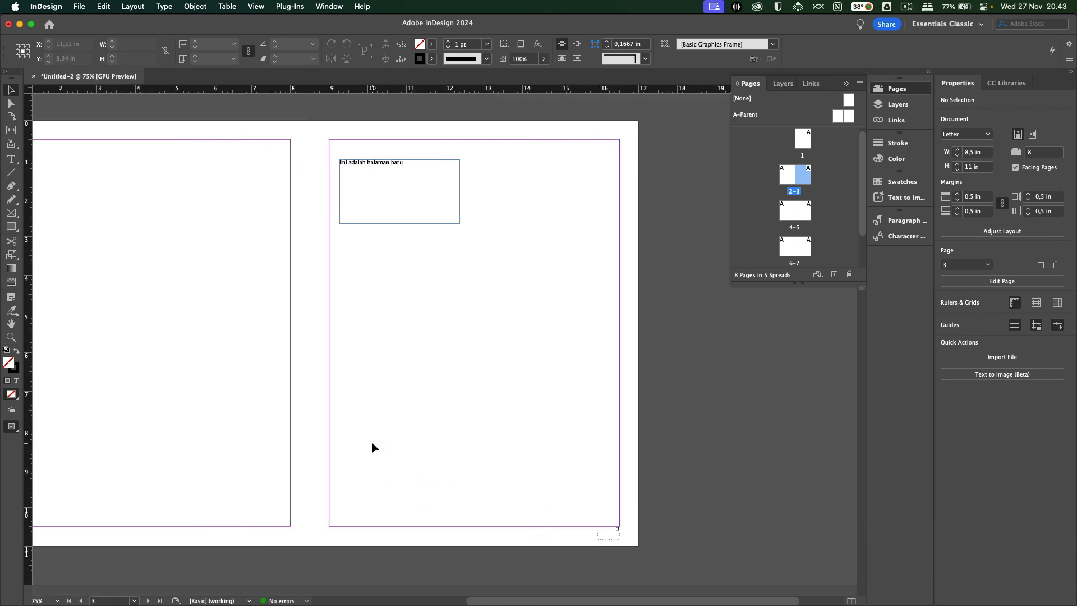
scroll(372, 446, "left", 3)
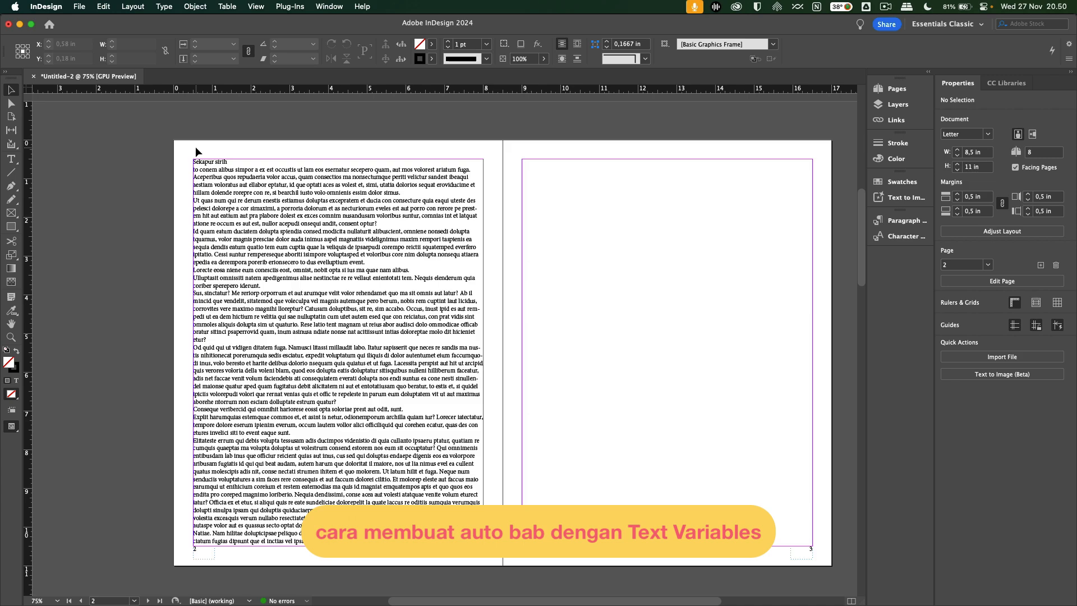
left_click(216, 149)
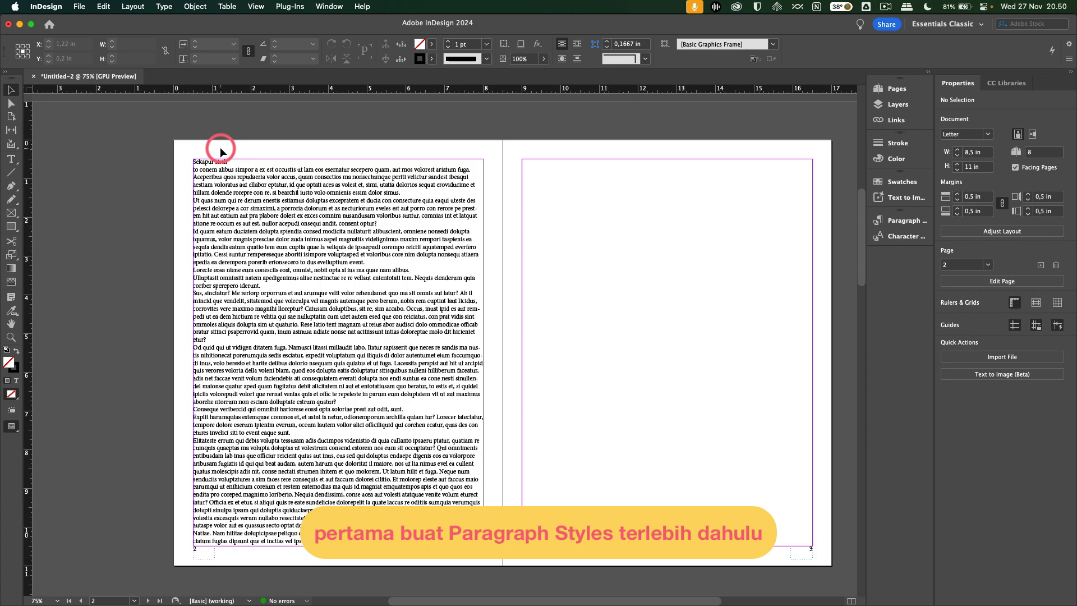
scroll(258, 185, "down", 10)
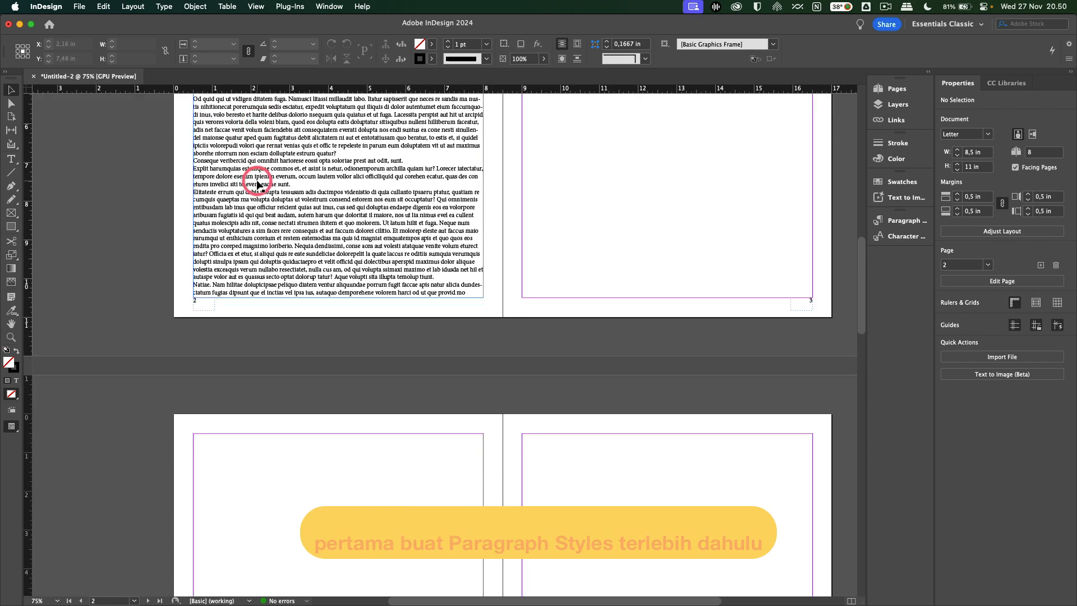
scroll(257, 185, "down", 20)
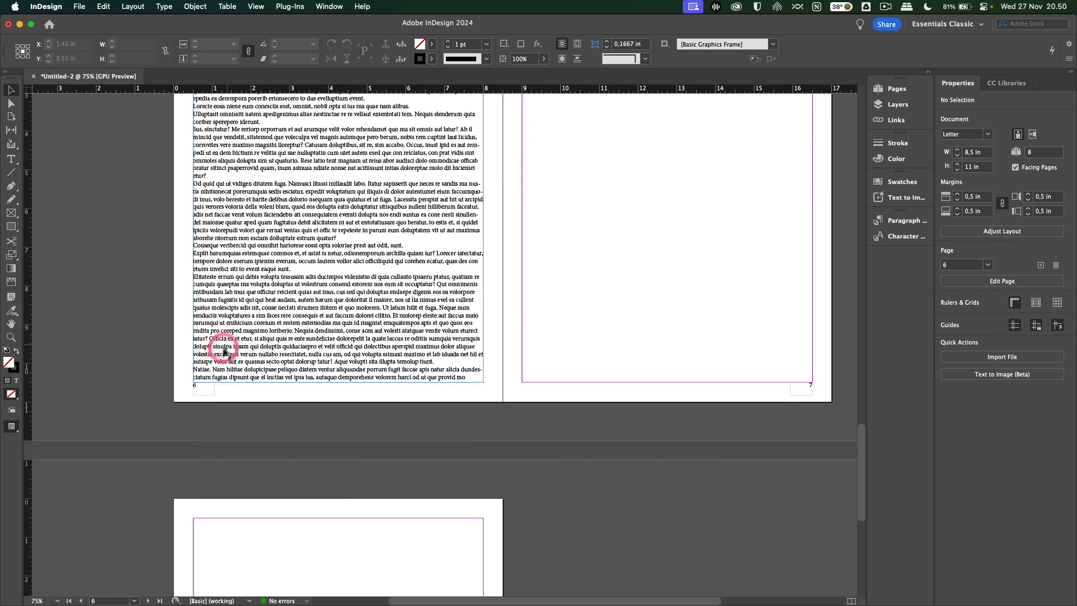
scroll(282, 335, "up", 20)
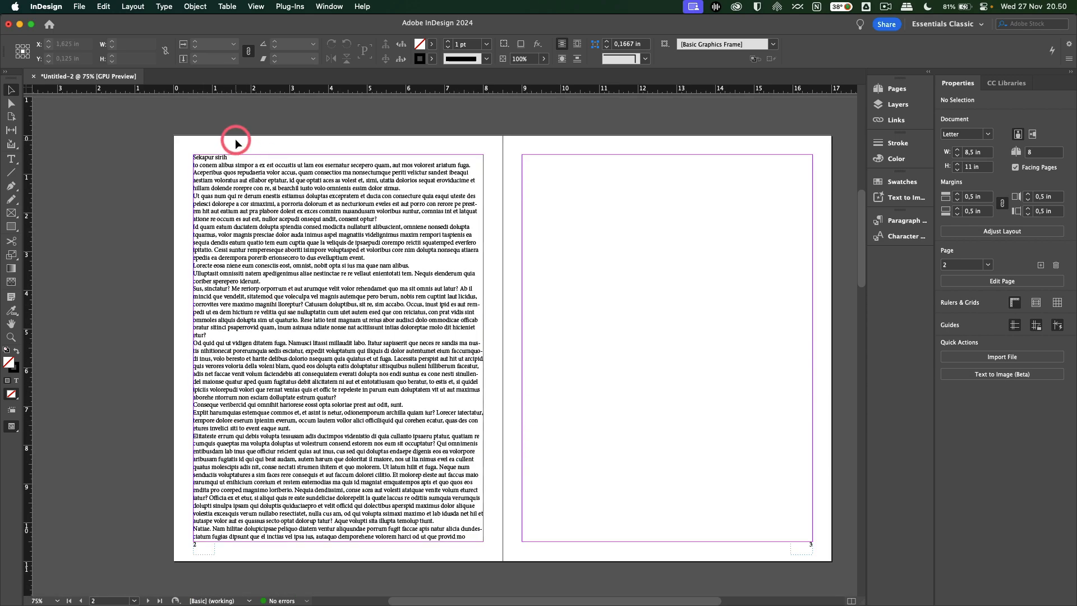
- Format the heading "Sekapur sirih" on page 2 in Poppins Black at 36 pt
scroll(234, 141, "up", 1)
key("t")
left_click_drag(236, 162, 190, 162)
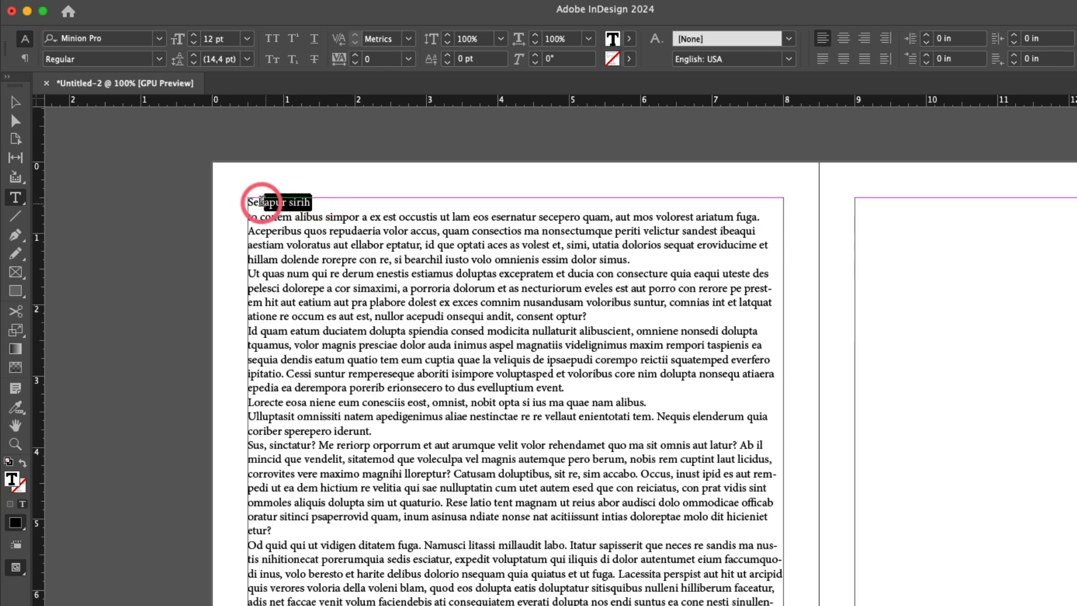
left_click_drag(261, 201, 247, 203)
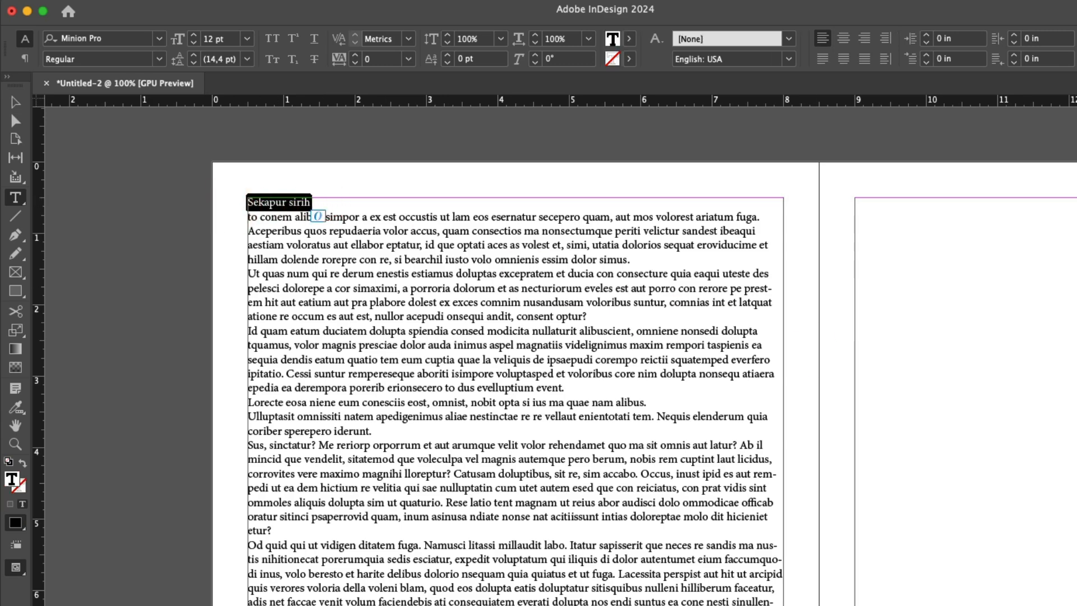
left_click(161, 39)
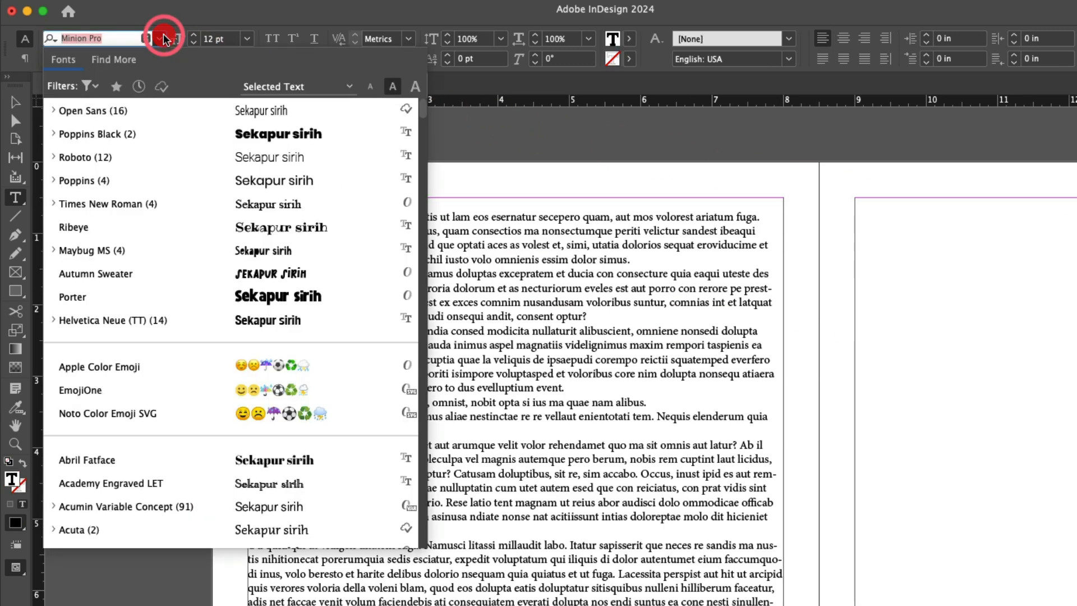
left_click(121, 134)
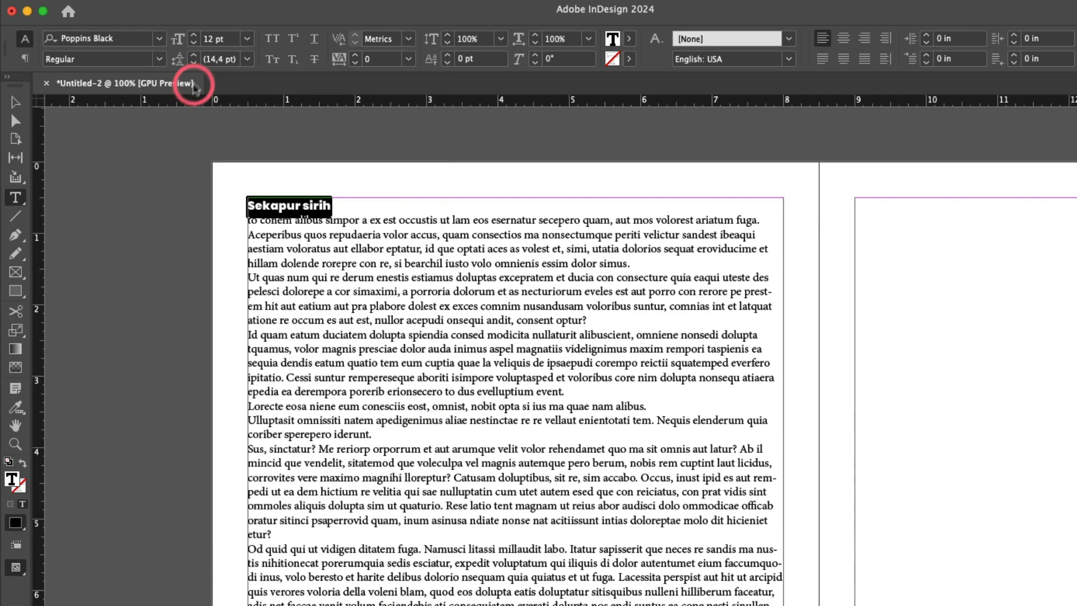
left_click(223, 39)
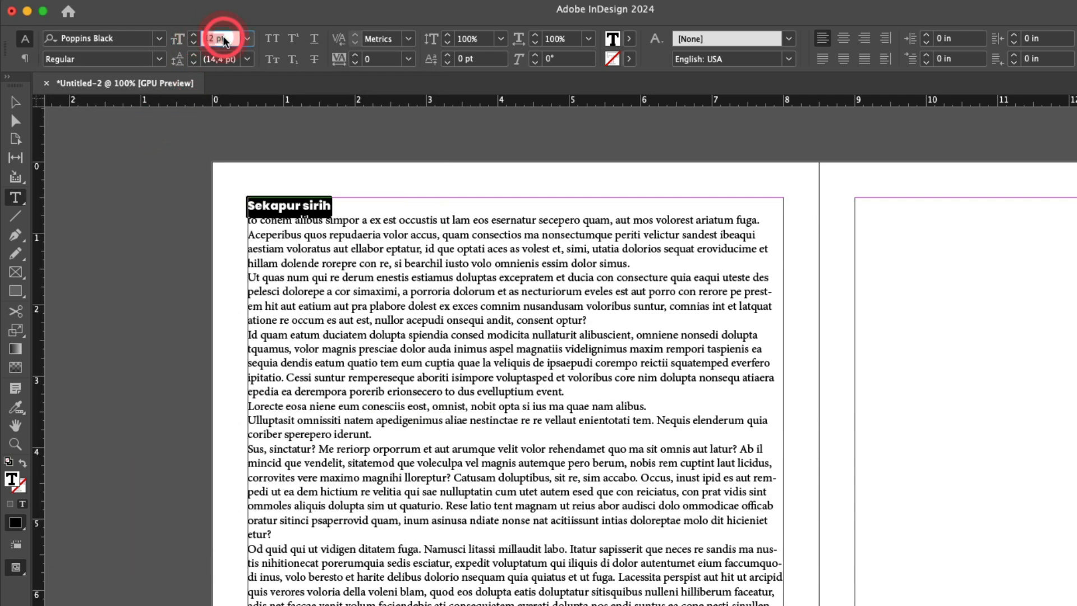
type("36")
key("Return")
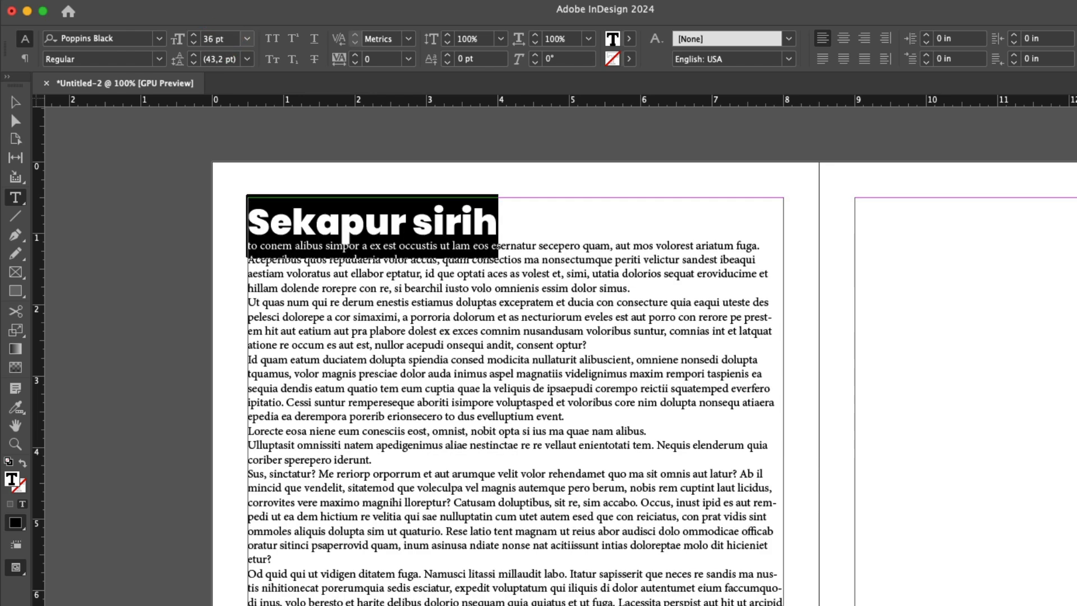
- Colour the "Sekapur sirih" heading text with the magenta swatch C=0 M=100 Y=0 K=0
left_click(628, 38)
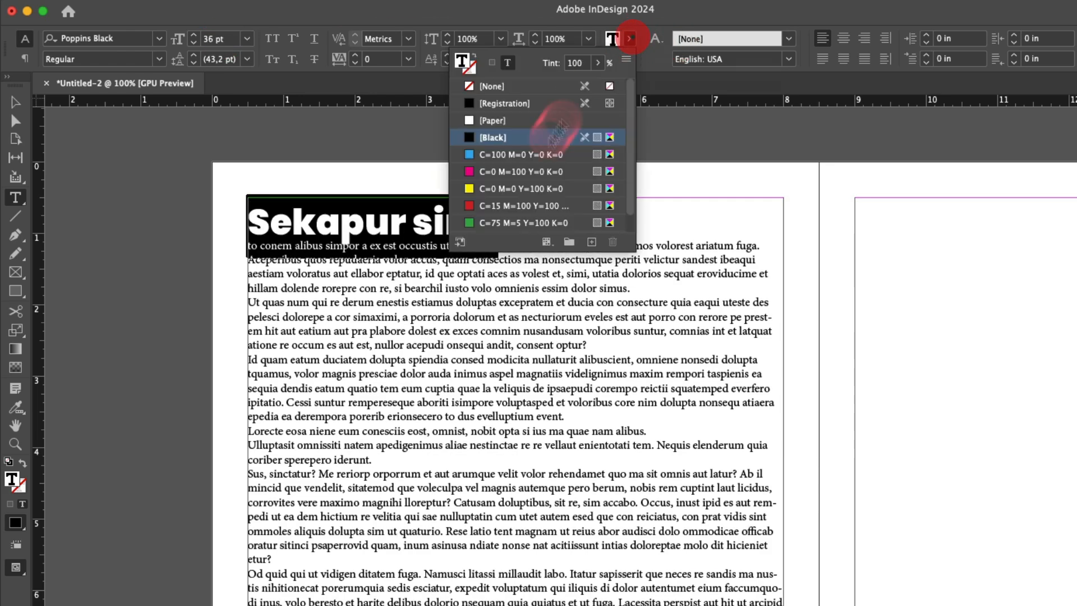
left_click(515, 169)
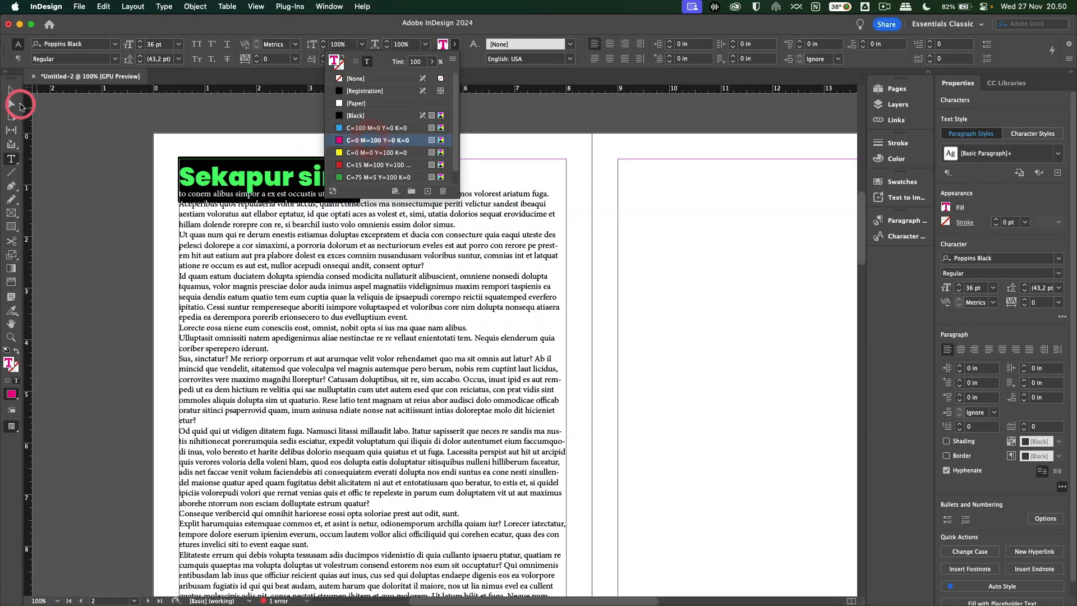
left_click(9, 106)
left_click(75, 142)
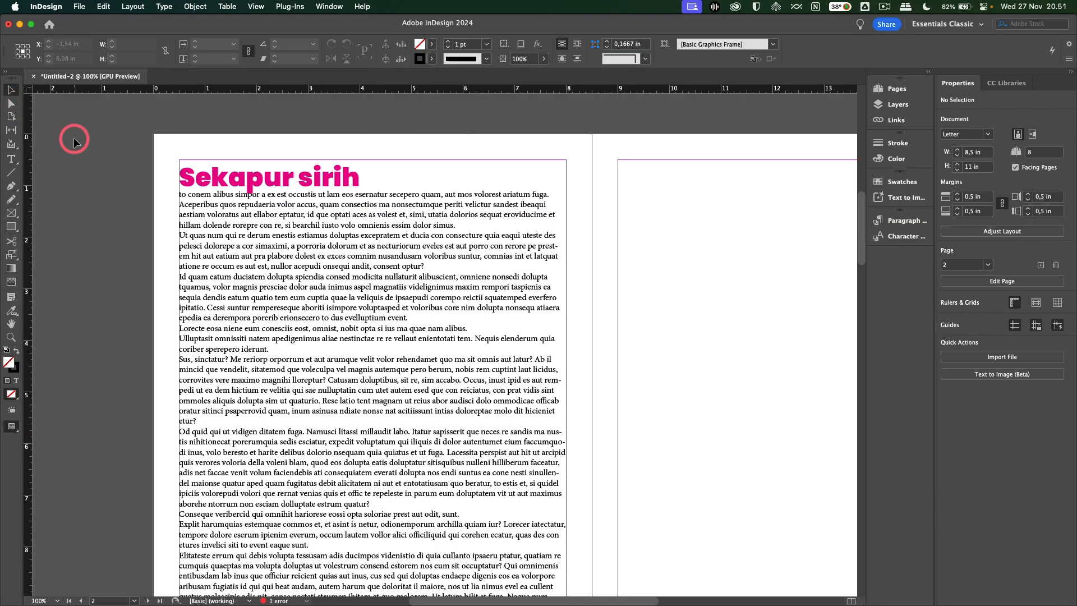
- Create a paragraph style named "Header" from the formatted "Sekapur sirih" heading and apply it to that heading
double_click(248, 177)
left_click_drag(362, 176, 171, 176)
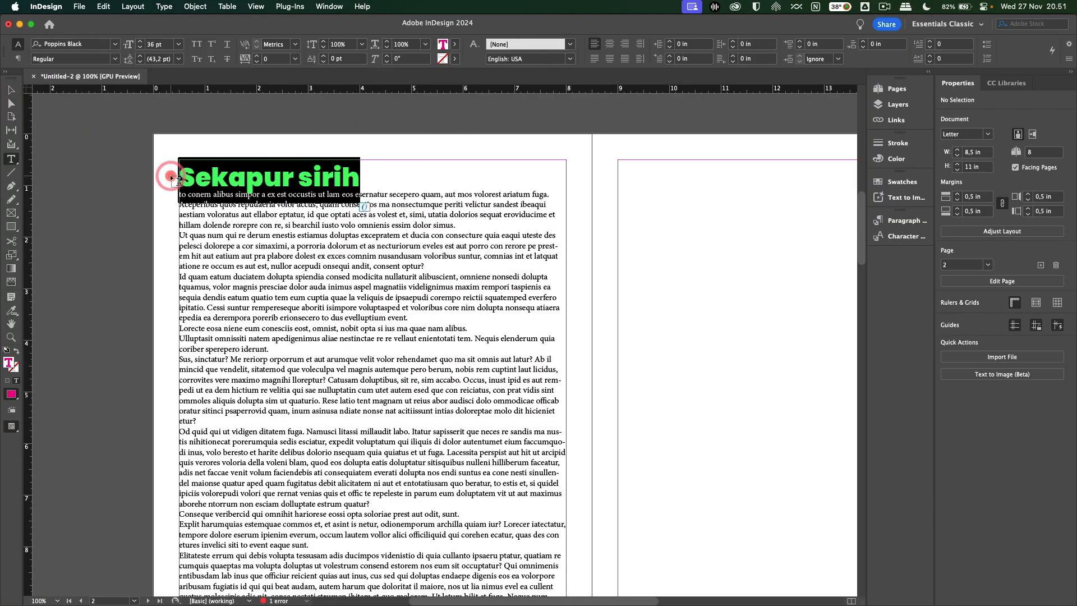
left_click(918, 222)
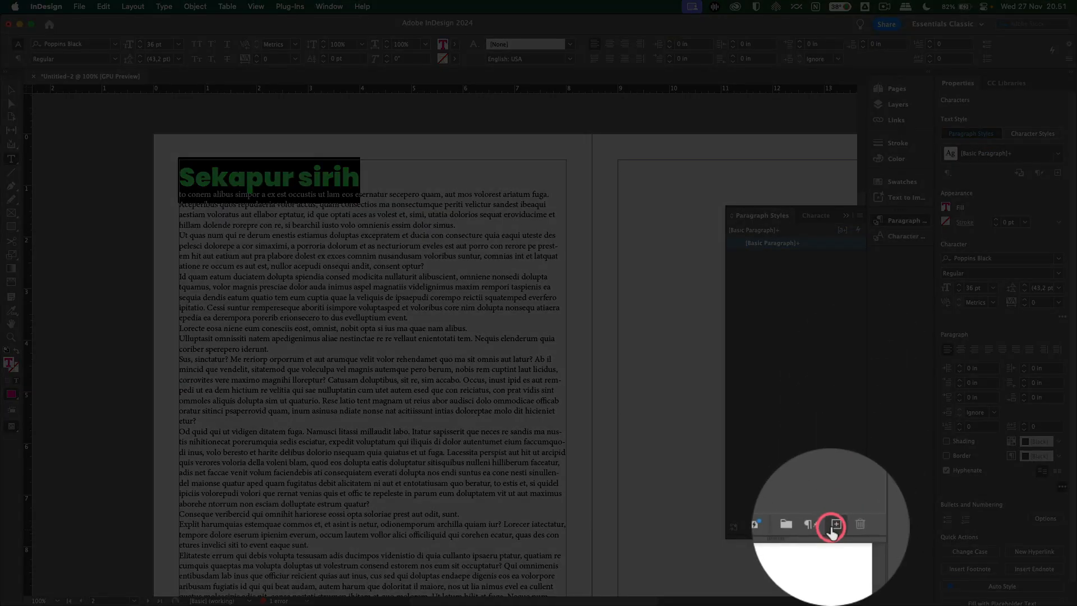
left_click(833, 528)
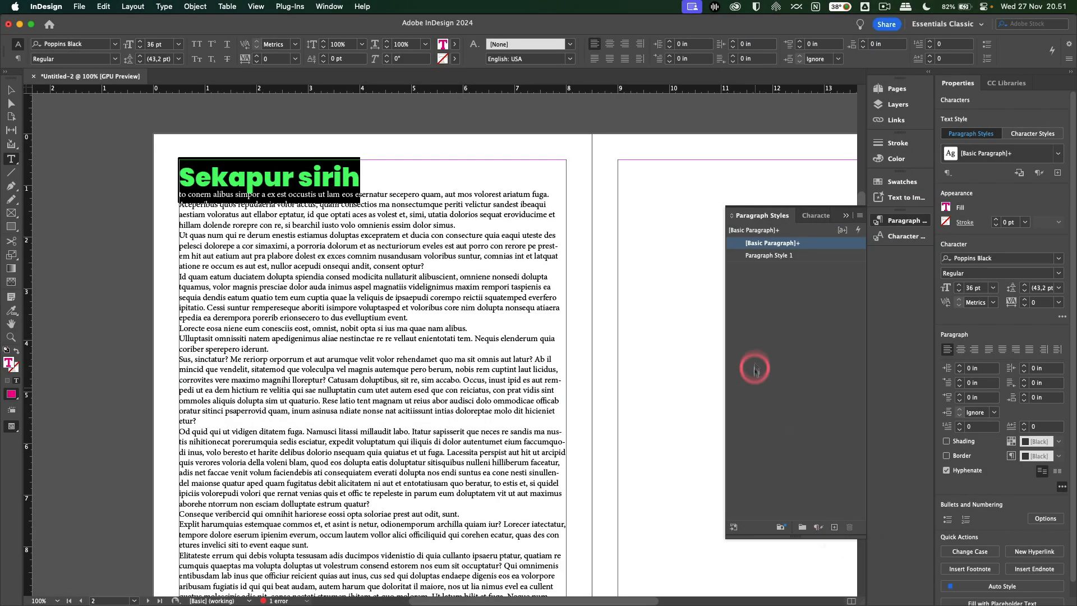
double_click(778, 264)
type("Header")
key("Return")
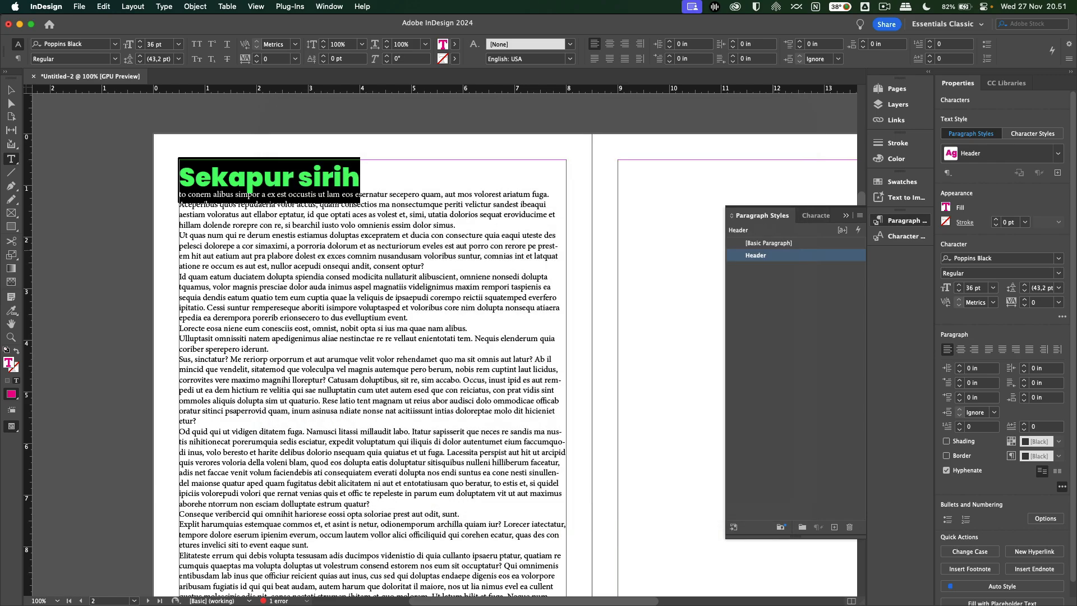
key("Escape")
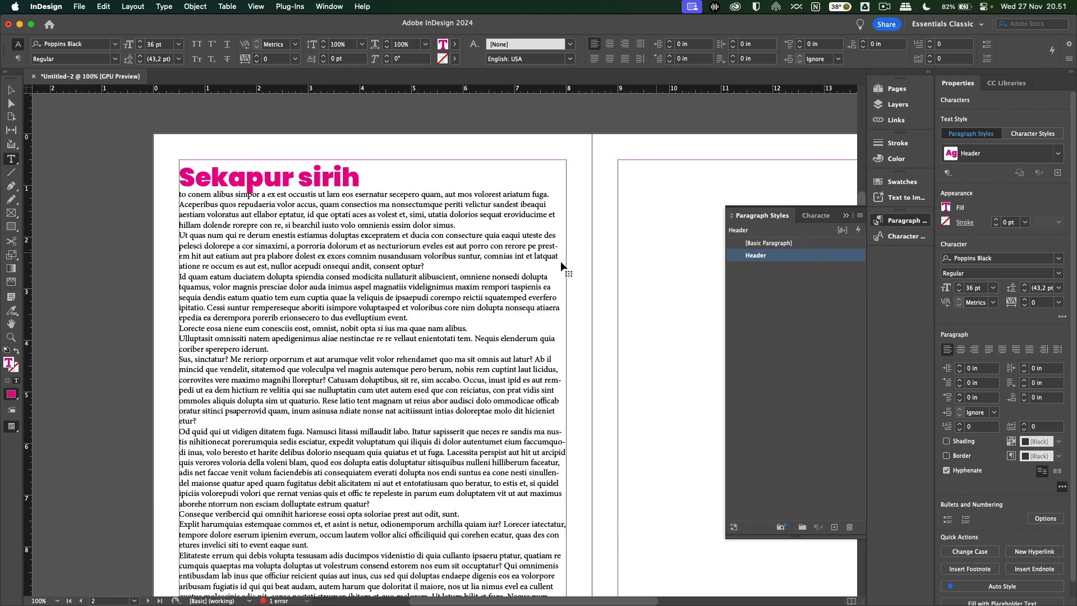
- Apply the Header paragraph style to the title line "belajar Adobe Indesign Keylearn" on page 6
scroll(563, 266, "down", 16)
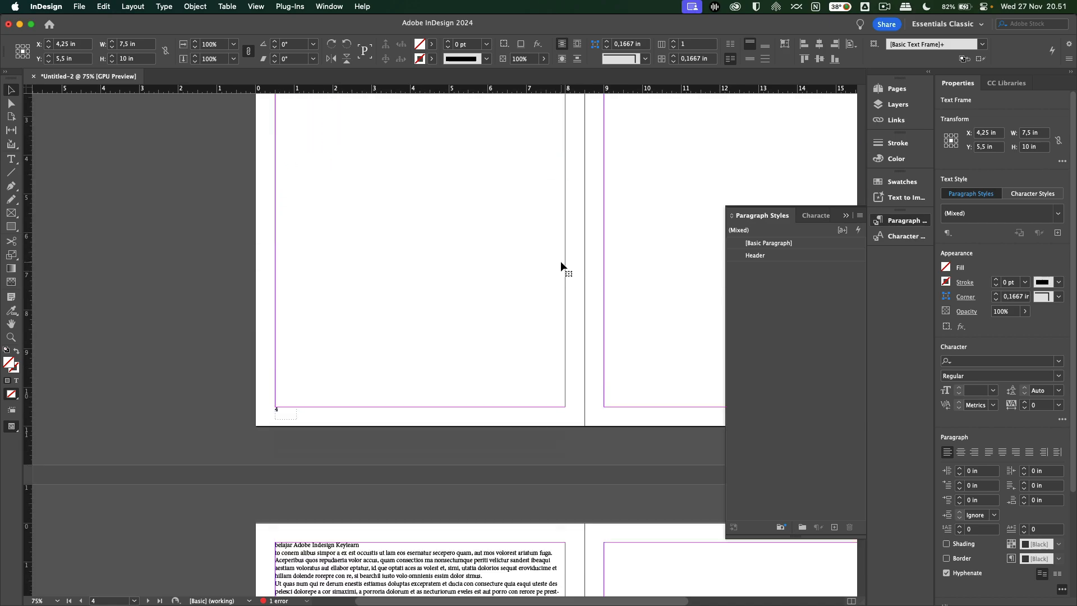
scroll(363, 434, "down", 4)
key("t")
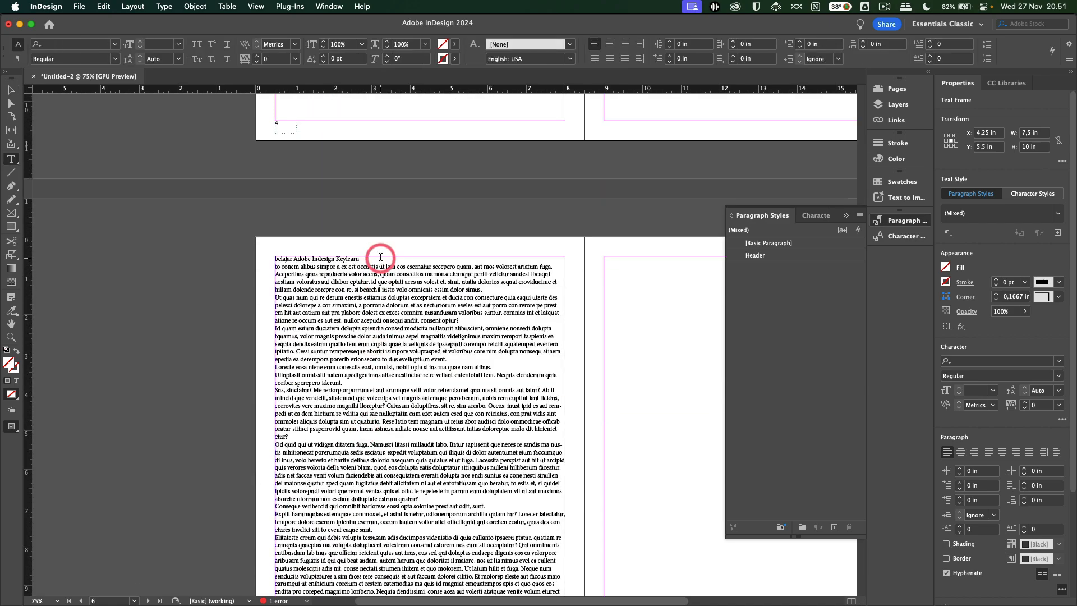
left_click_drag(380, 258, 259, 259)
left_click(785, 255)
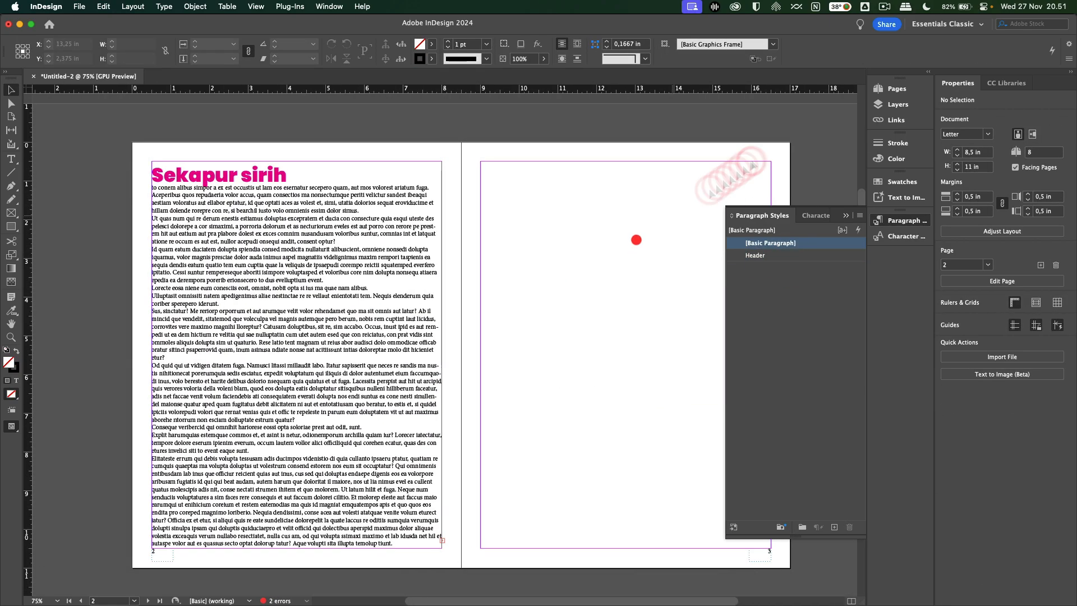
- On the A-Parent spread, duplicate the left page's number frame straight up into the top margin
left_click(893, 88)
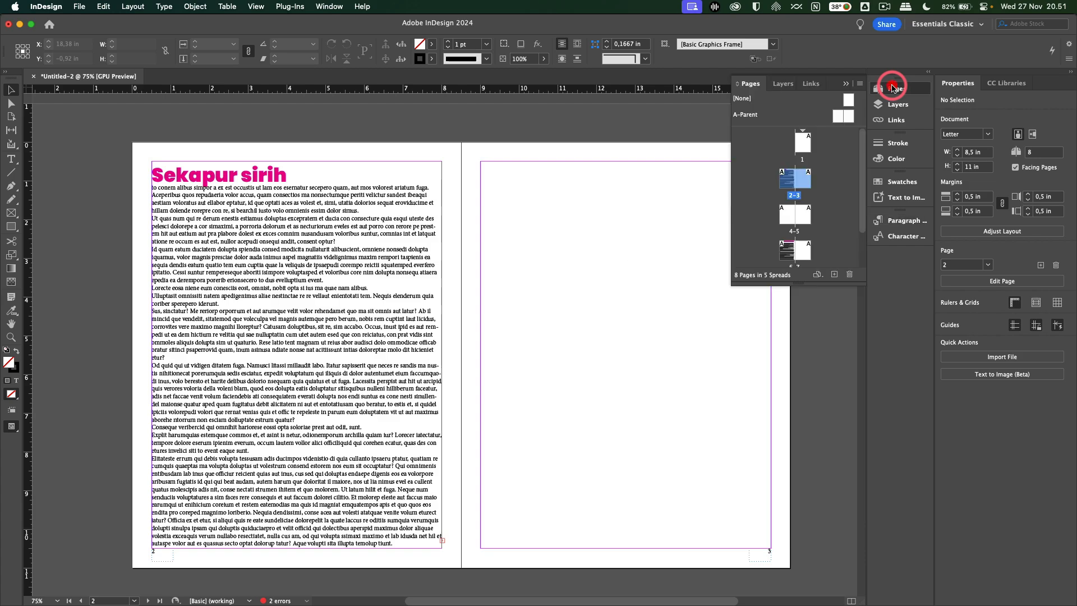
double_click(837, 119)
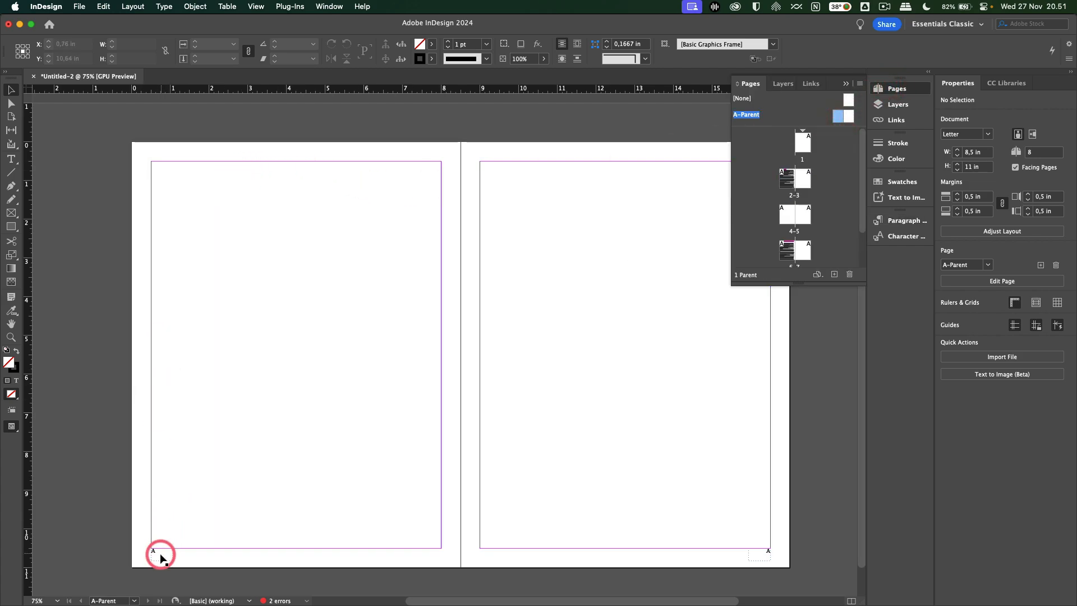
scroll(159, 559, "up", 2)
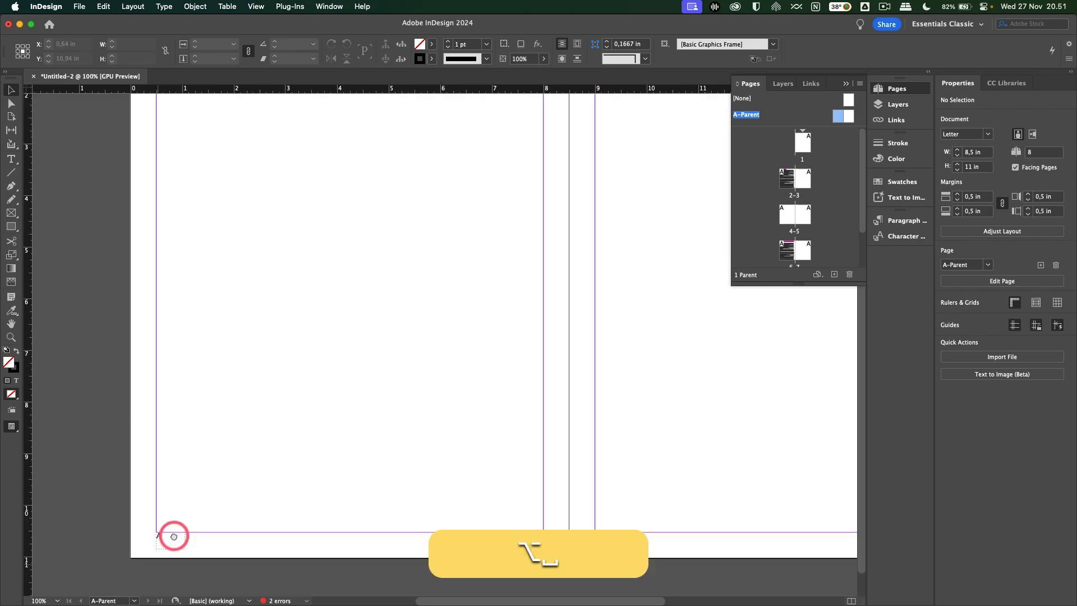
scroll(177, 538, "down", 2)
left_click_drag(180, 524, 218, 131)
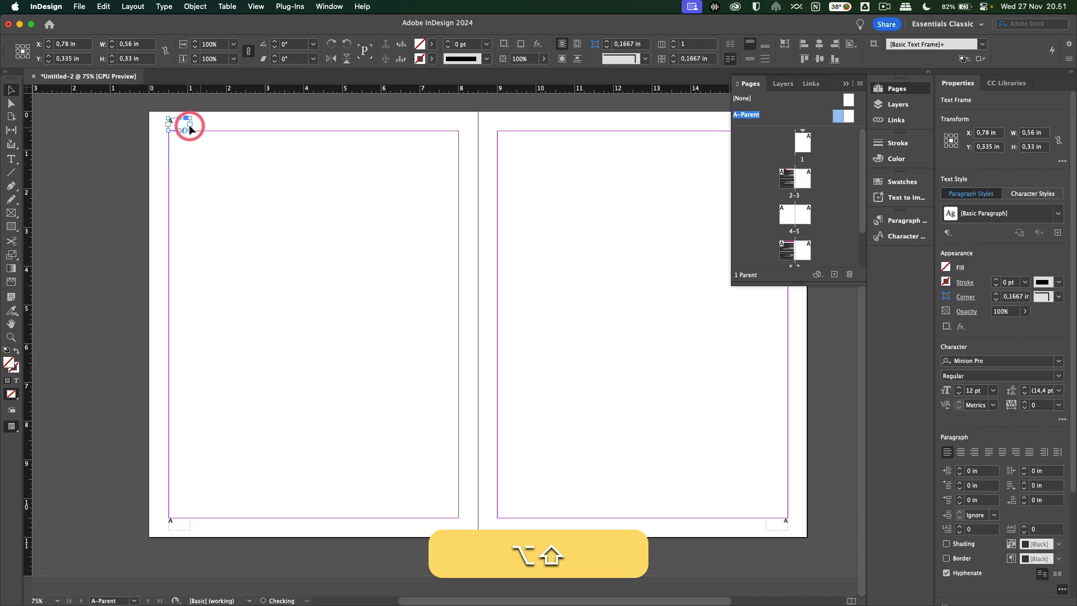
- Widen the duplicated frame in the left parent page's top margin to about 4.34 in
scroll(177, 126, "up", 2)
scroll(191, 132, "up", 3)
left_click_drag(197, 197, 443, 199)
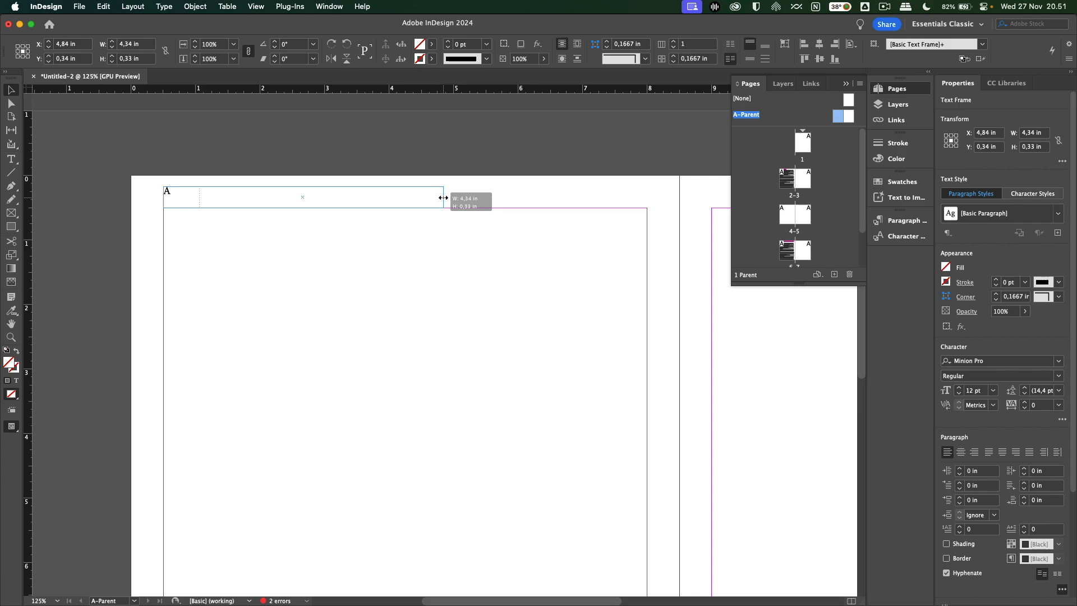
left_click(413, 258)
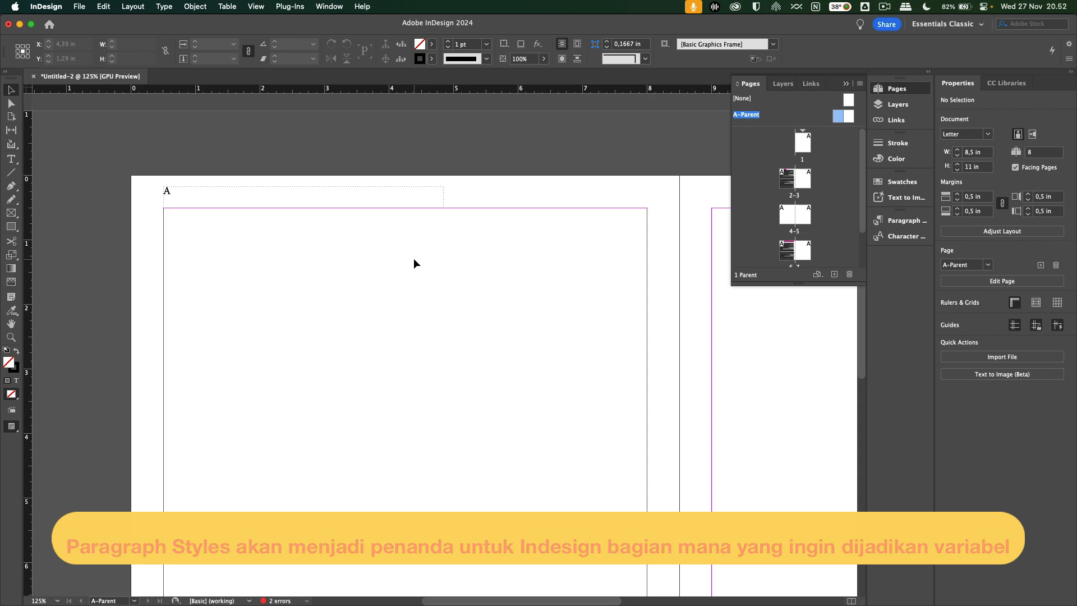
- Remove the page number marker from the widened top frame, leaving the frame empty
double_click(250, 197)
left_click(166, 192)
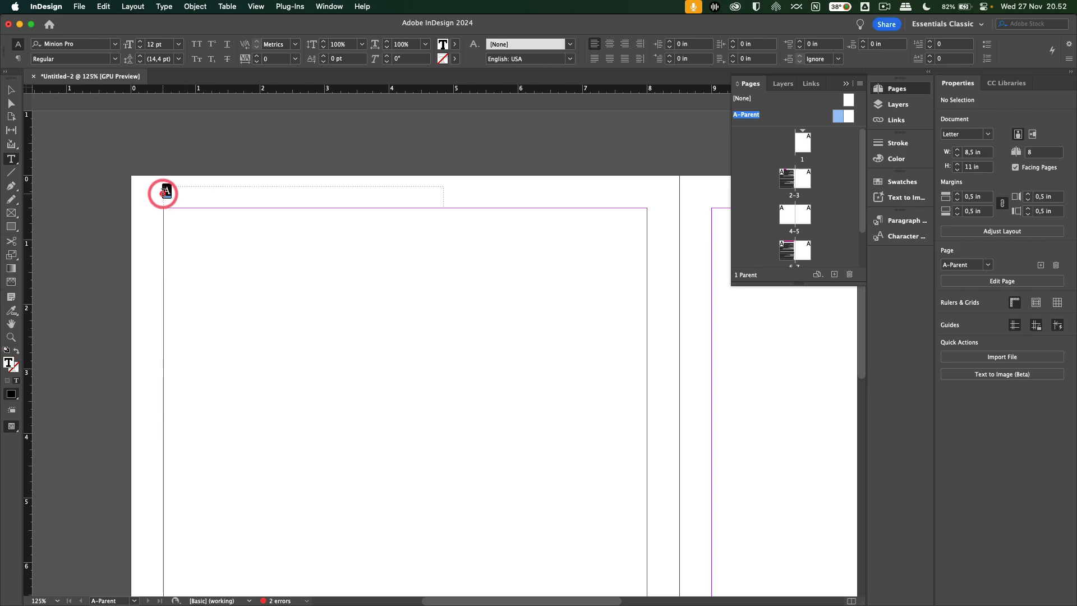
key("Escape")
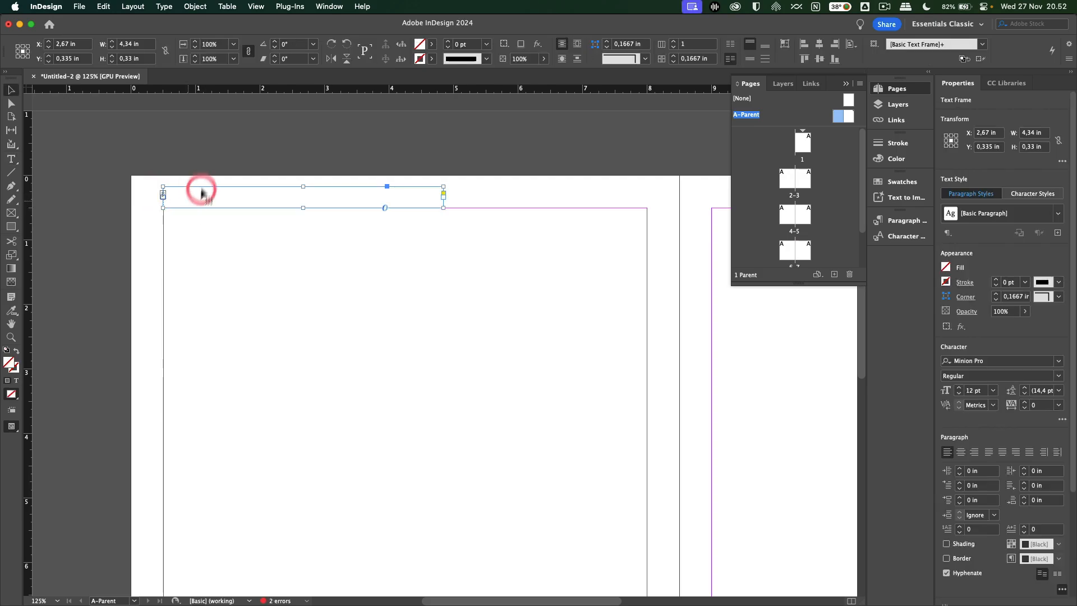
- Start a new text variable definition and name it "NAMA BAB"
left_click(164, 6)
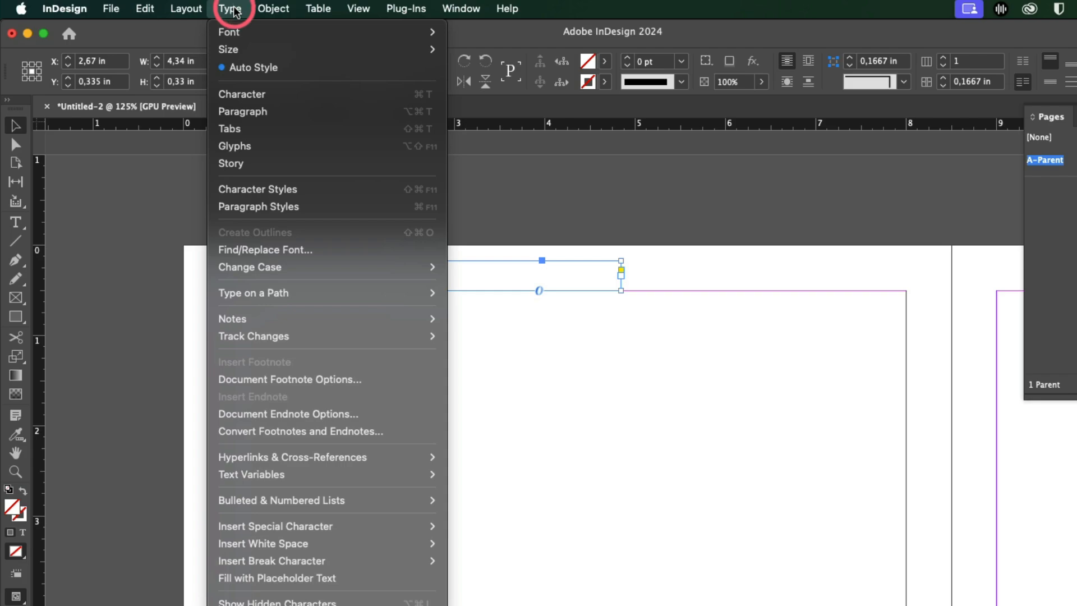
mouse_move(377, 476)
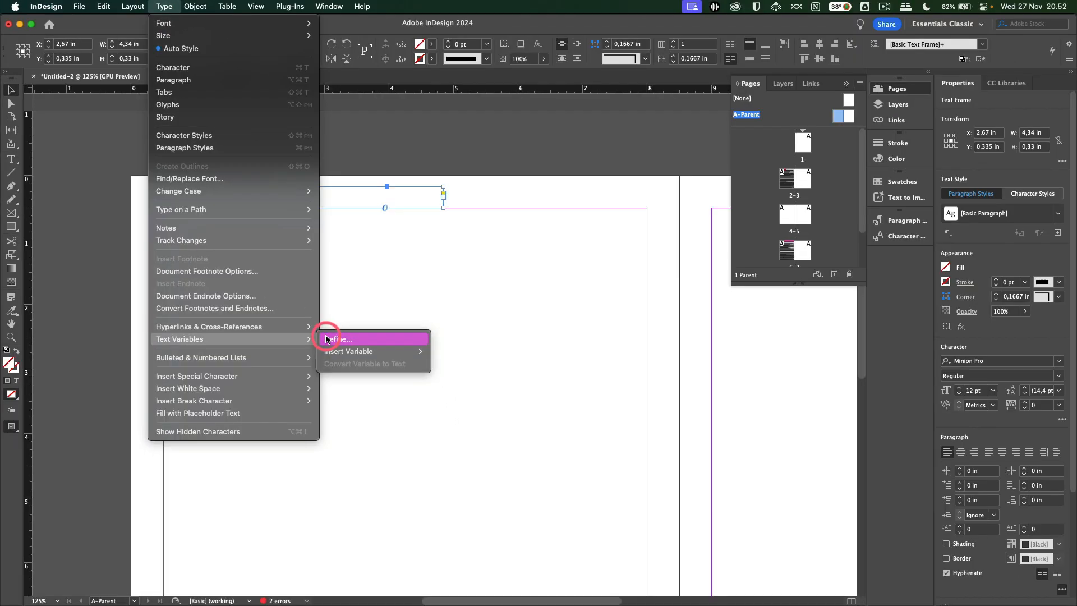
left_click(326, 339)
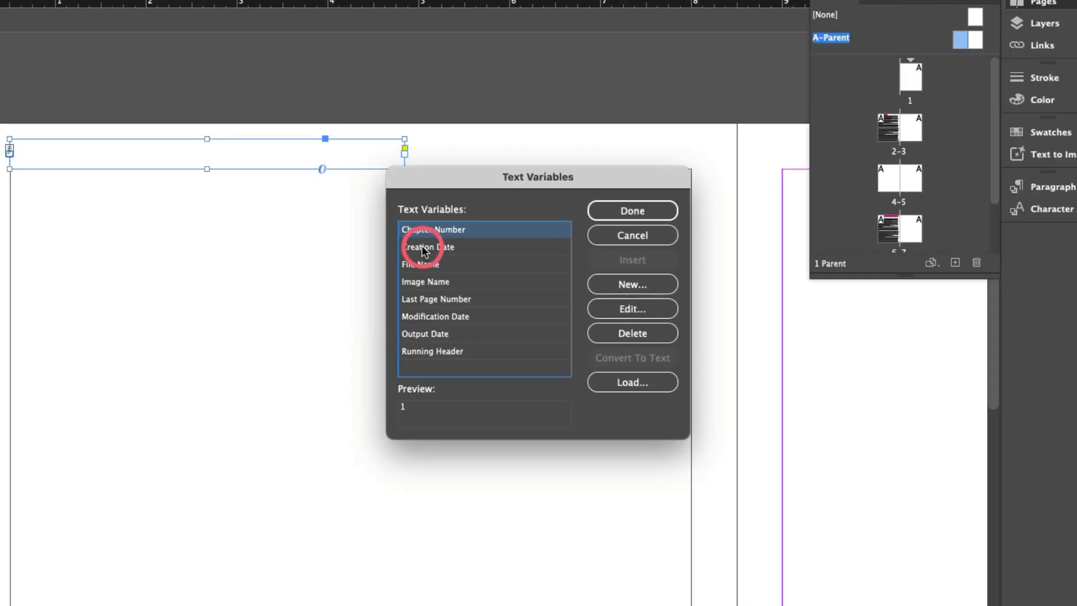
left_click(645, 281)
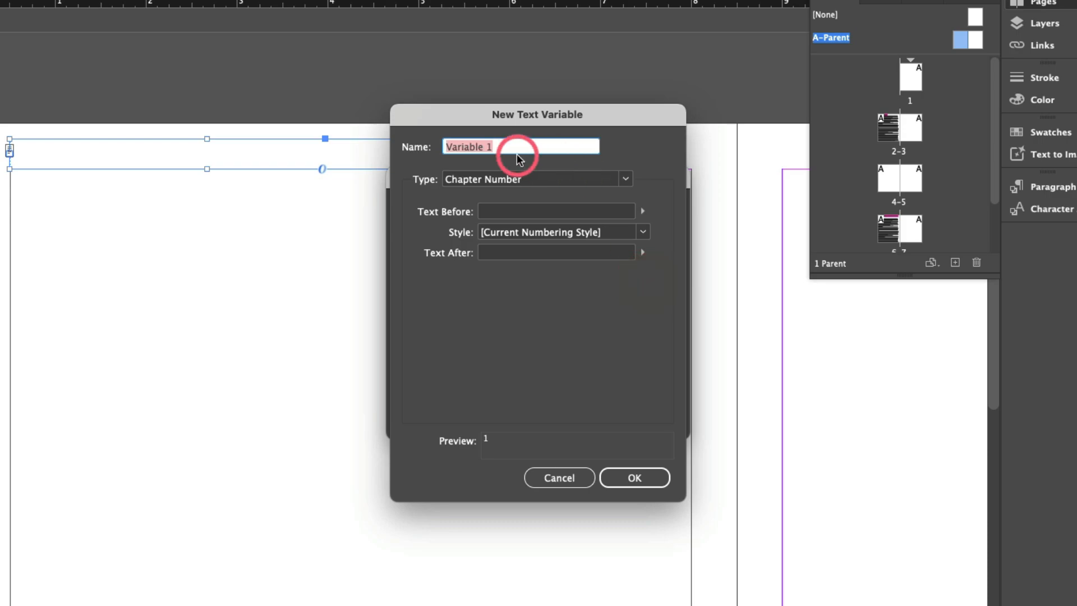
type("NAMA ")
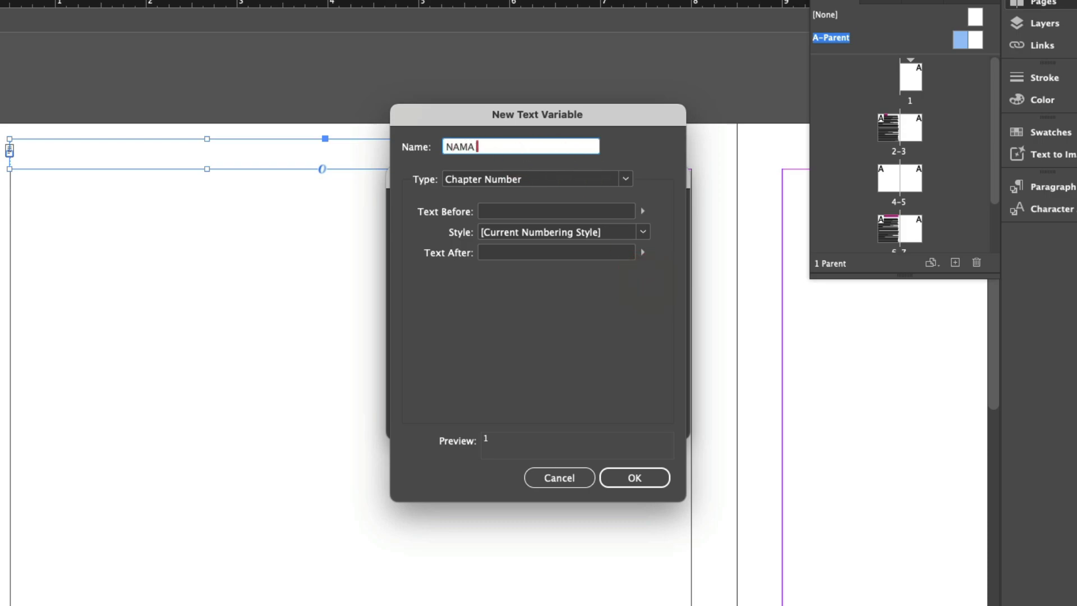
type("BAB")
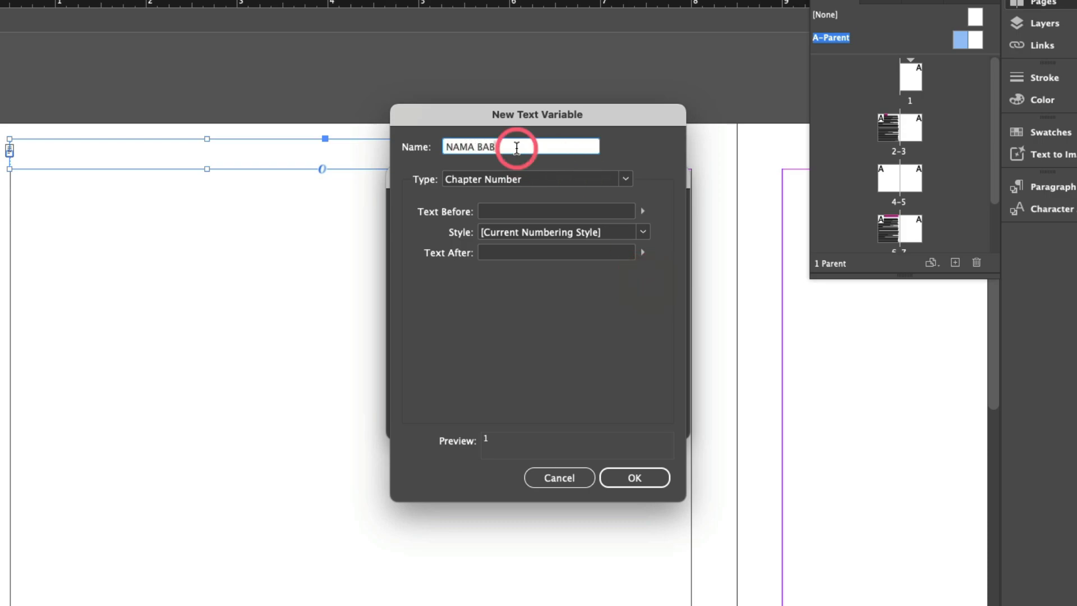
- Set the new variable's type to Running Header (Paragraph Style) and its style to Header
left_click(527, 179)
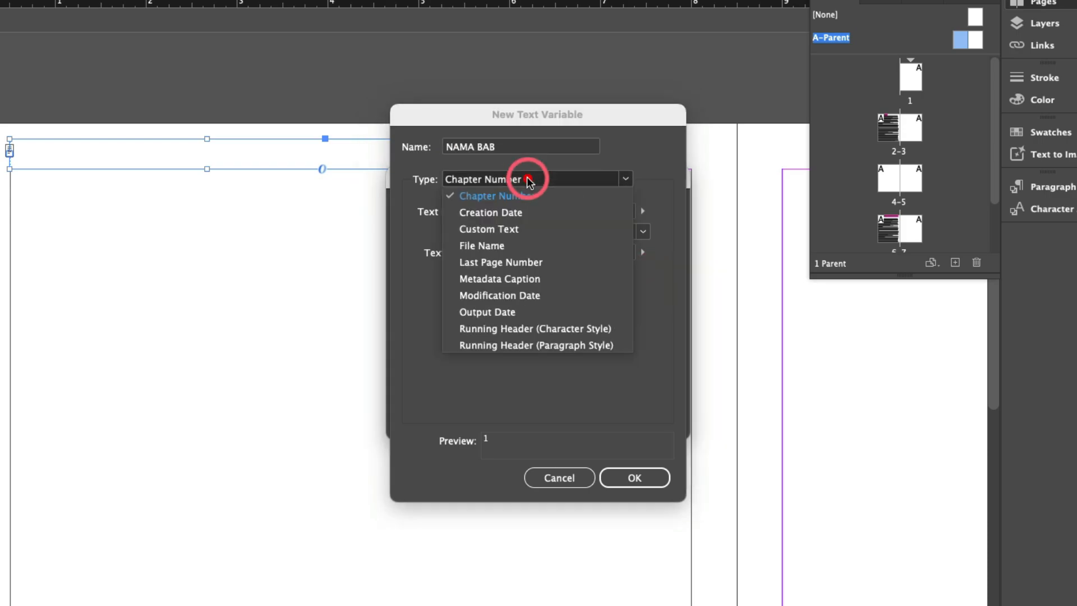
left_click(517, 345)
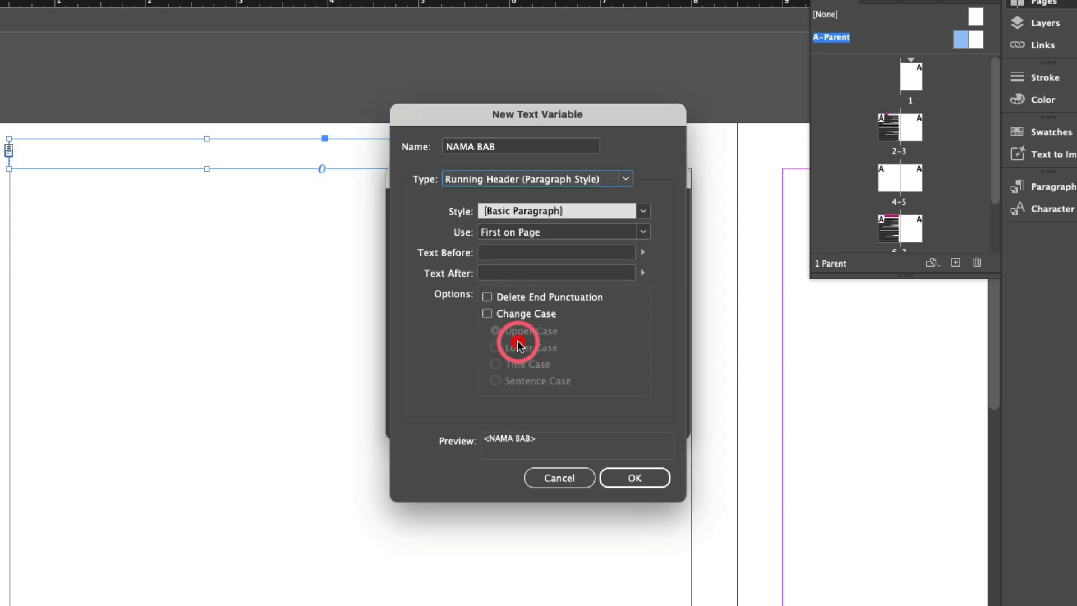
left_click(561, 212)
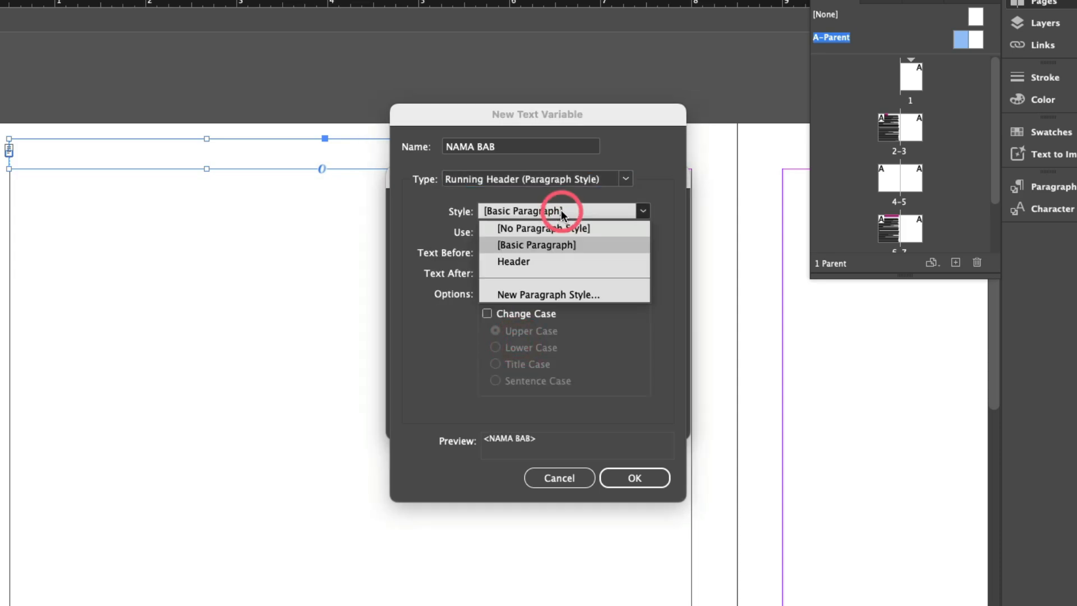
left_click(522, 261)
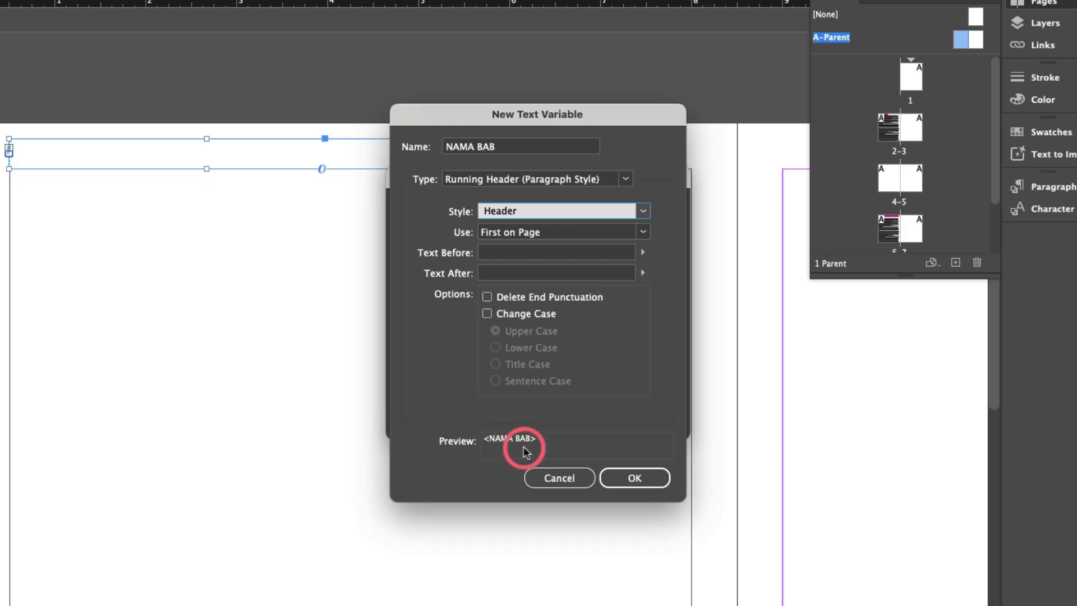
- Set the NAMA BAB variable's preceding text to "BAB: ", with a space after the colon
left_click(495, 254)
left_click(461, 261)
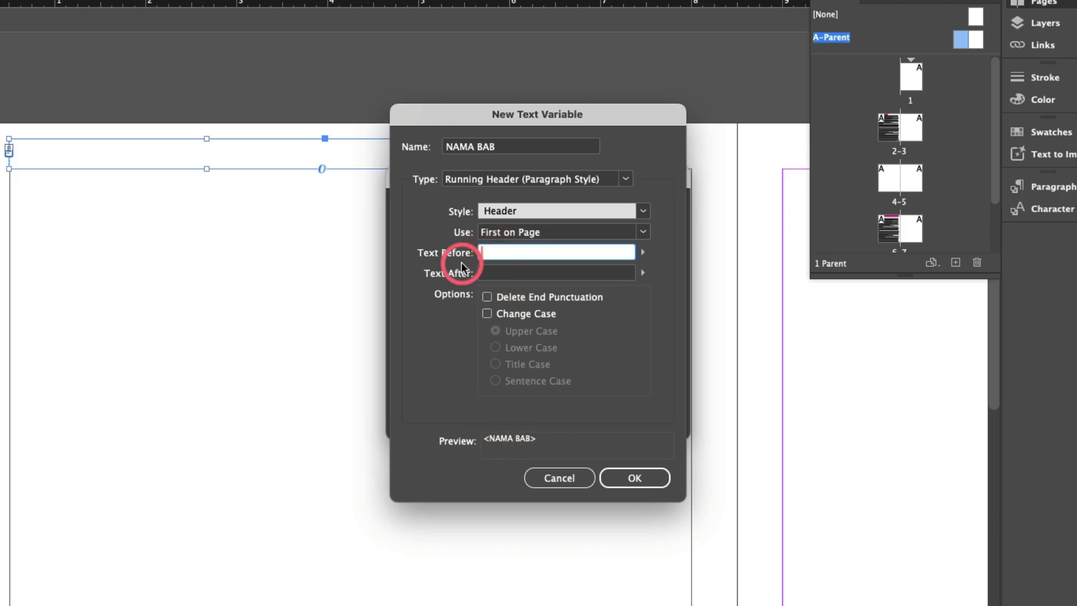
type("BAB")
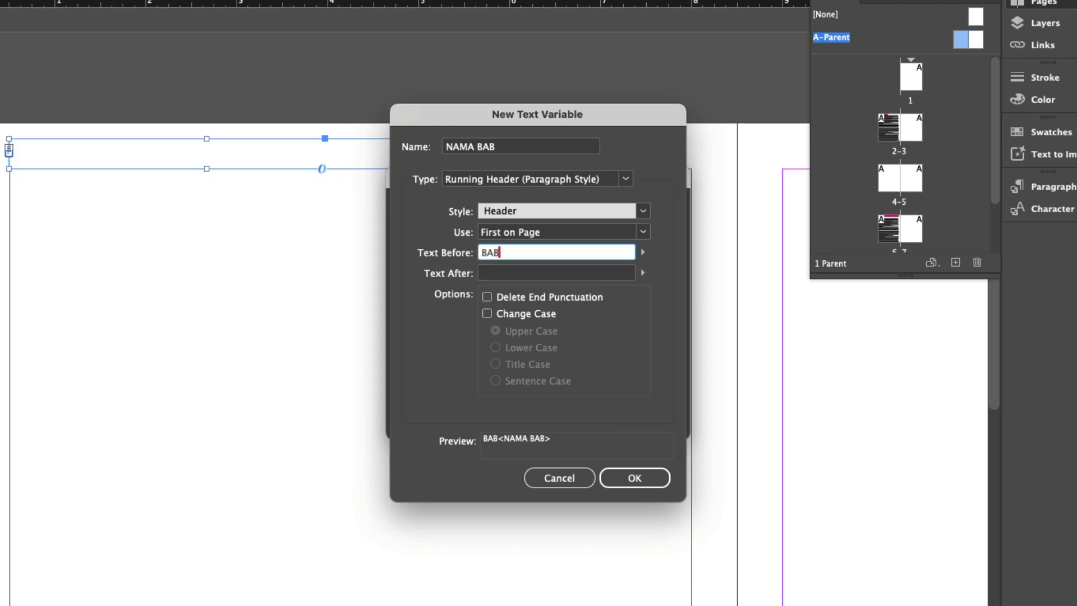
type(":")
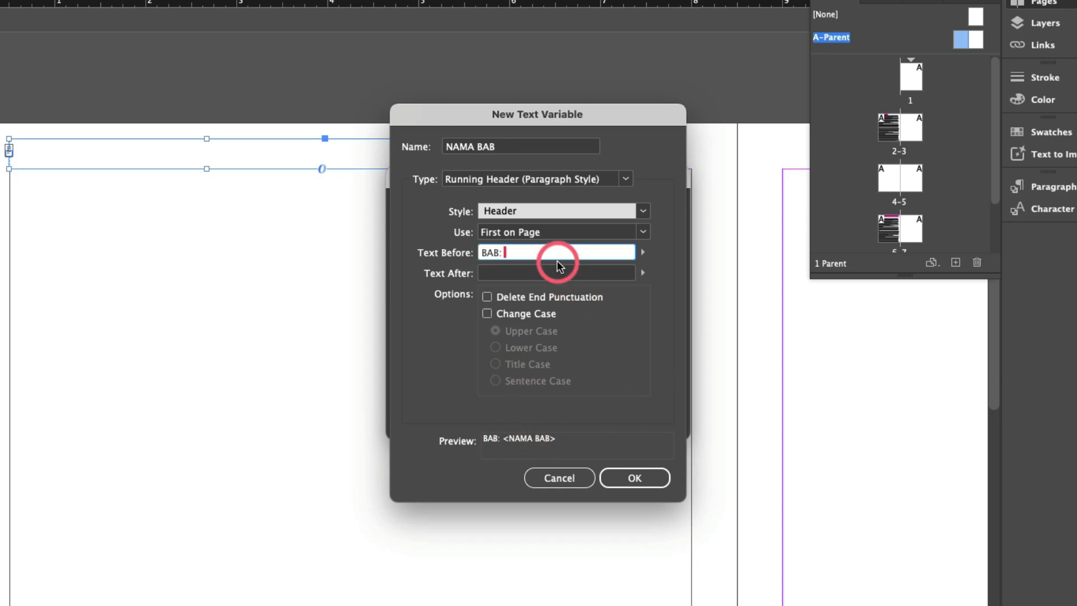
- Turn on Change Case with Upper Case for the NAMA BAB variable, then save it and finish defining variables
left_click(528, 315)
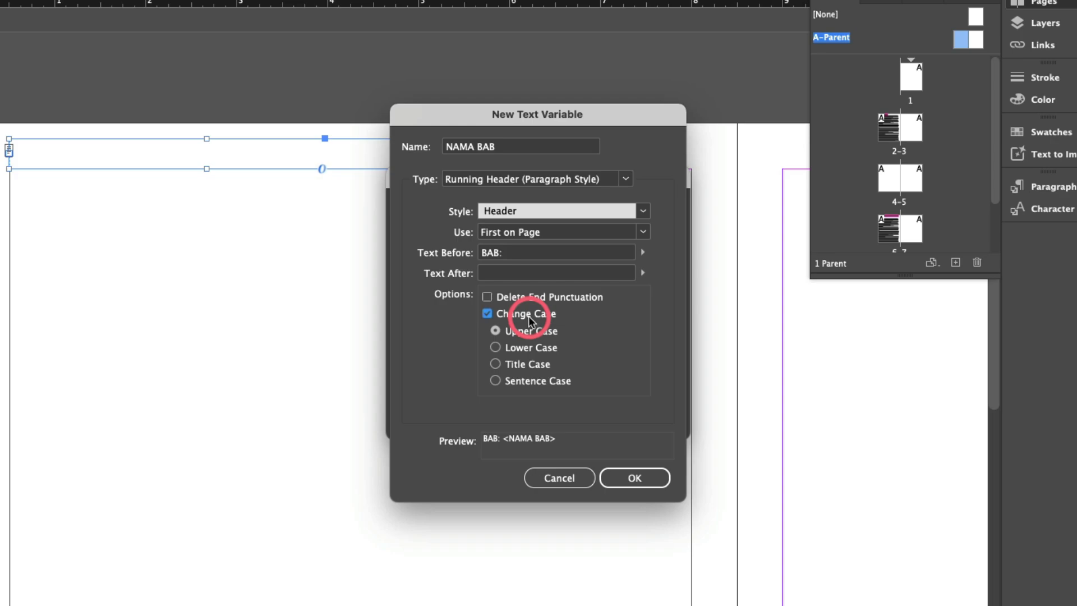
left_click(522, 333)
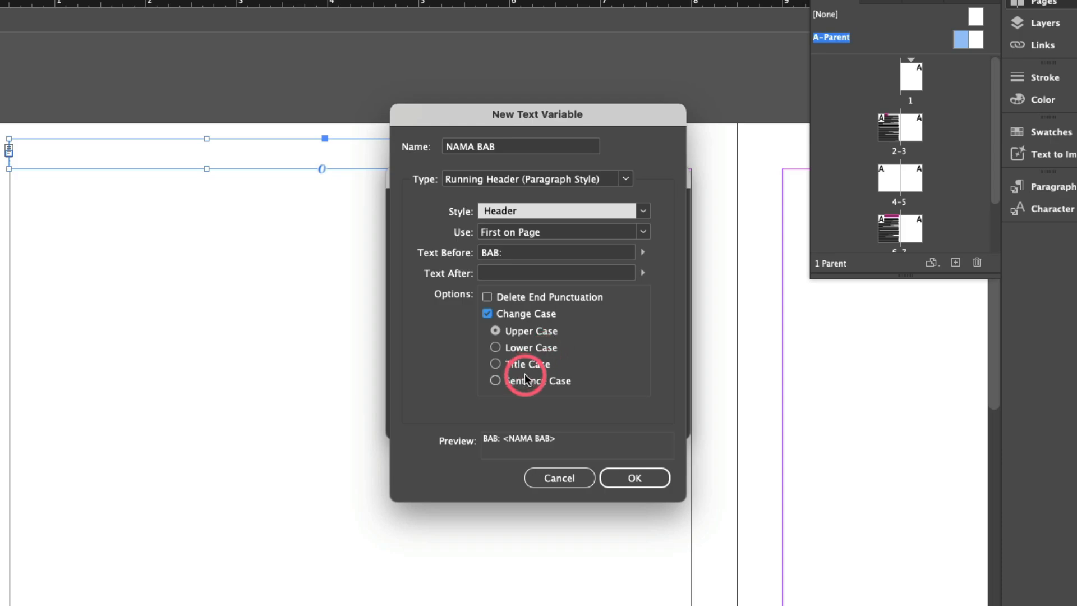
left_click(634, 477)
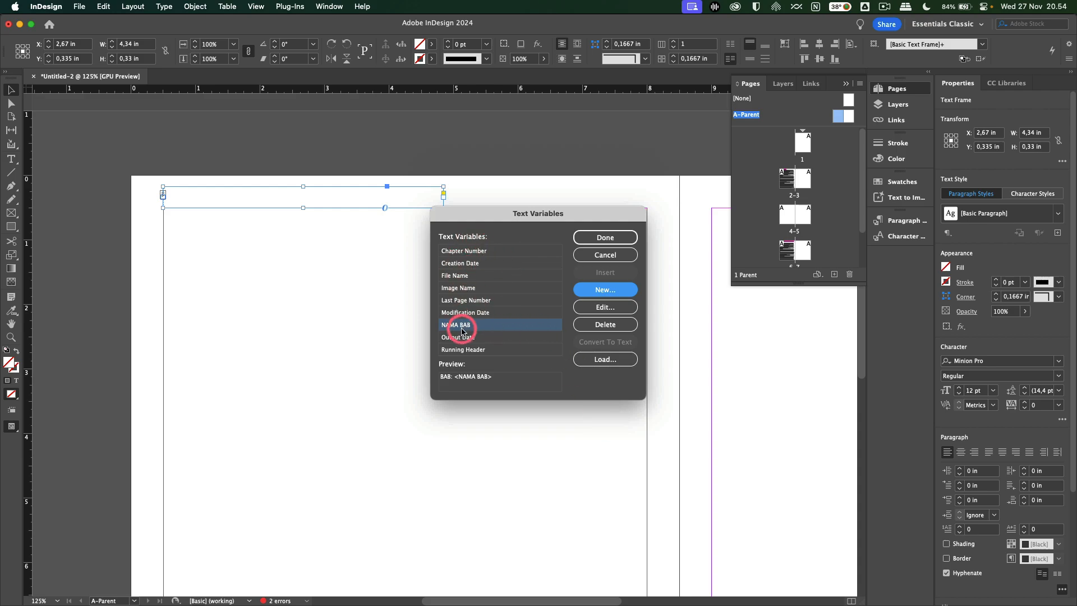
left_click(605, 238)
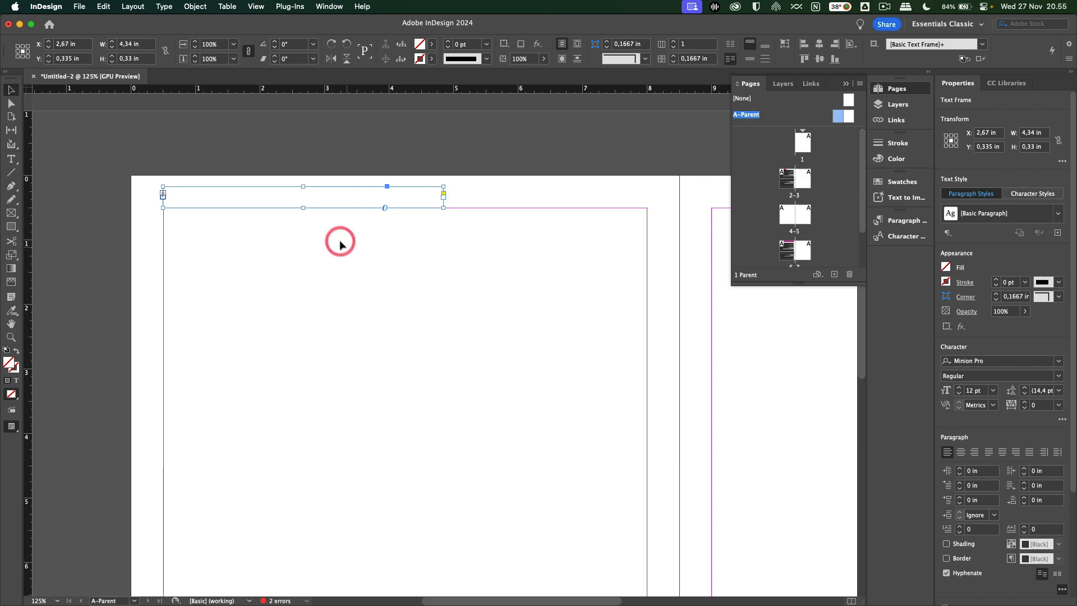
- Insert the NAMA BAB text variable into the empty frame in the left parent page's top margin
double_click(271, 197)
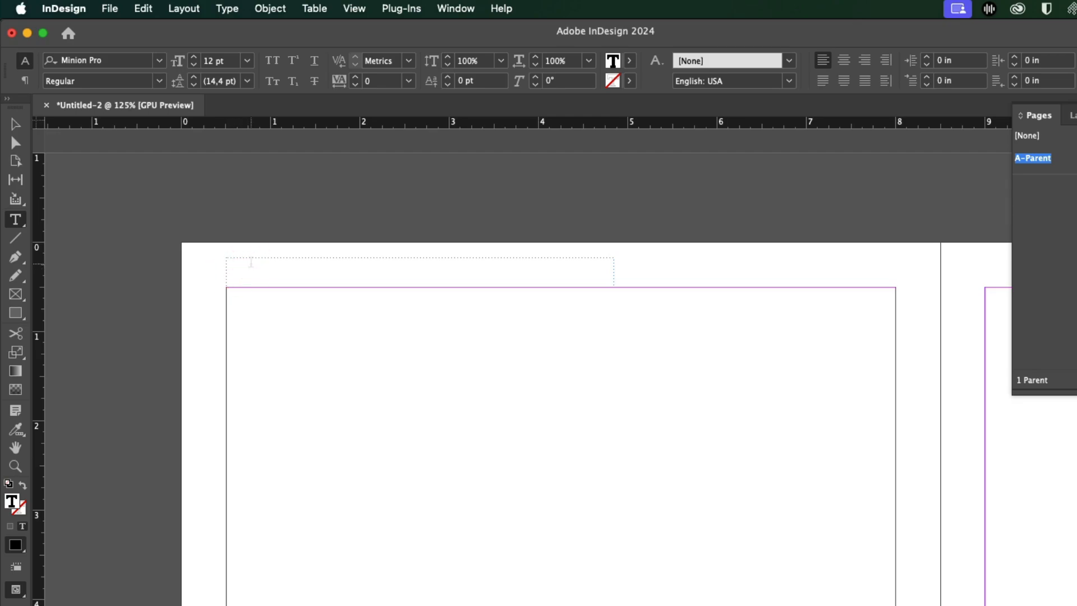
left_click(227, 8)
mouse_move(337, 471)
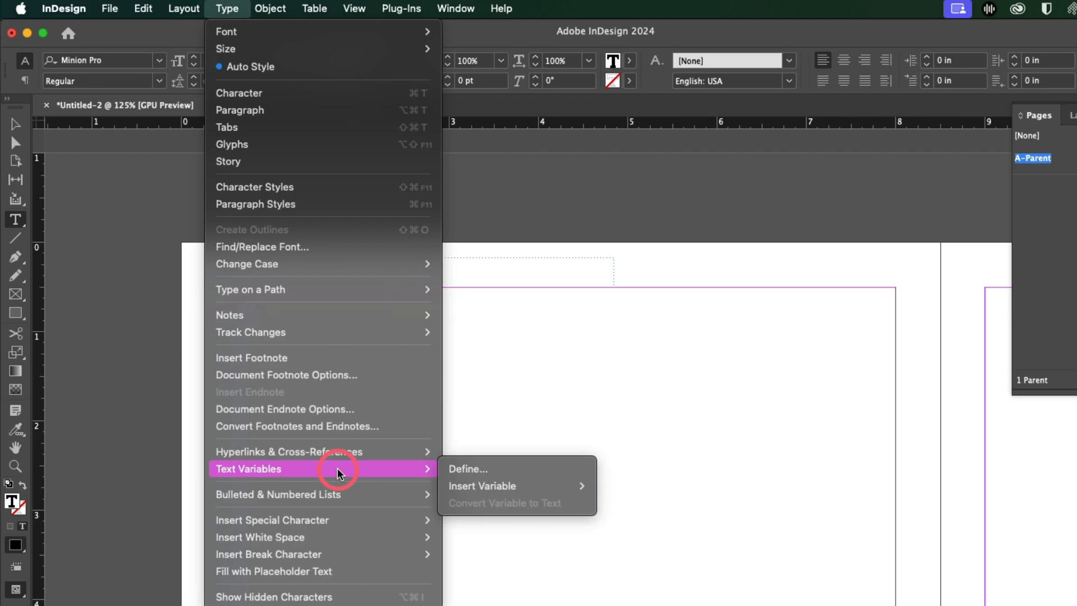
mouse_move(451, 485)
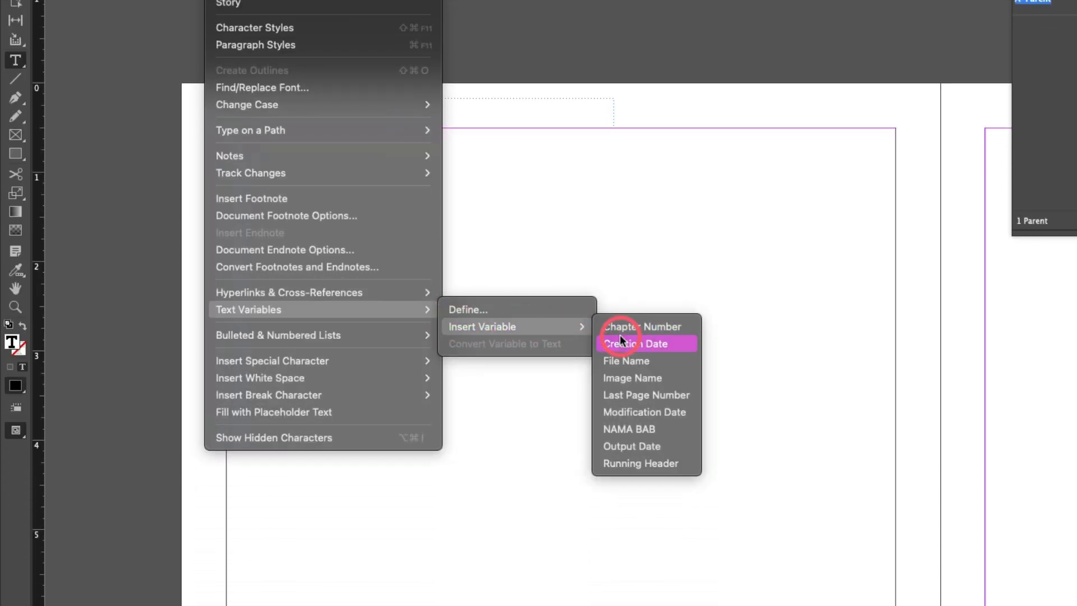
left_click(650, 428)
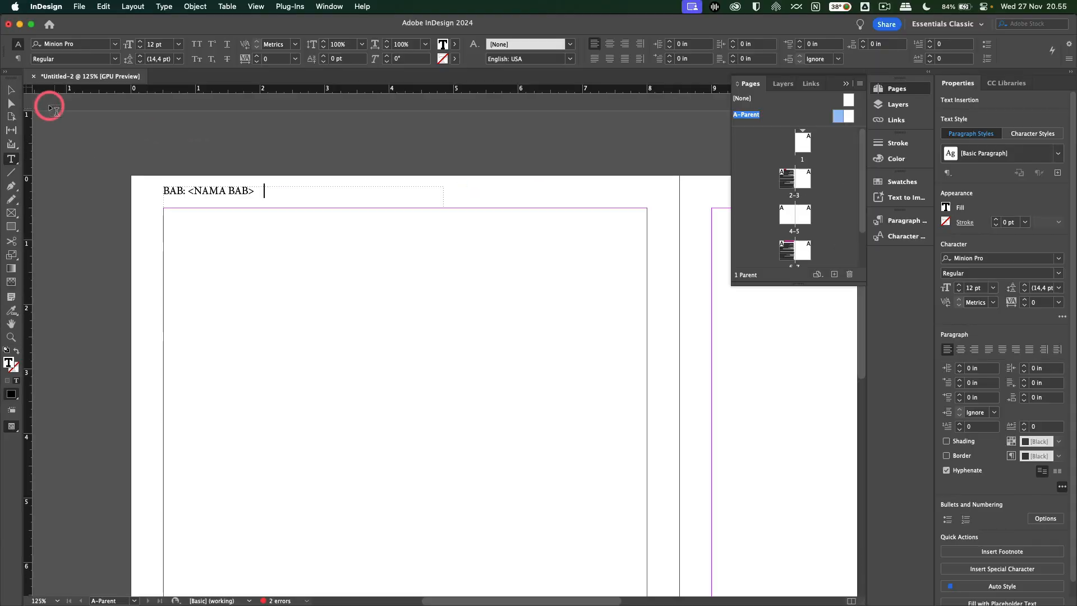
left_click(10, 89)
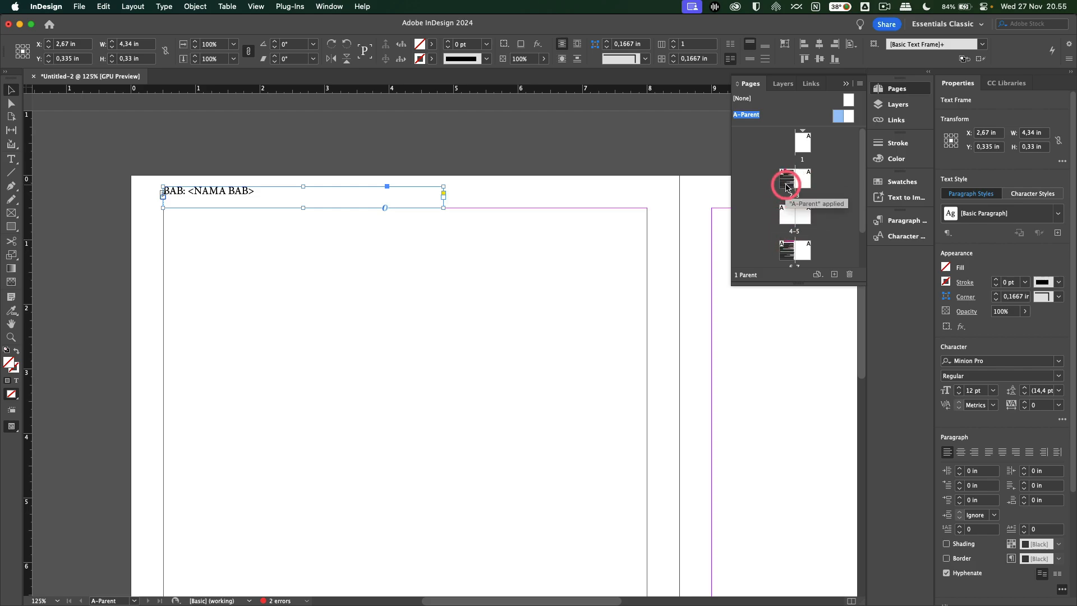
- Go to page 2 and examine the running chapter title there and on the following spread
double_click(788, 185)
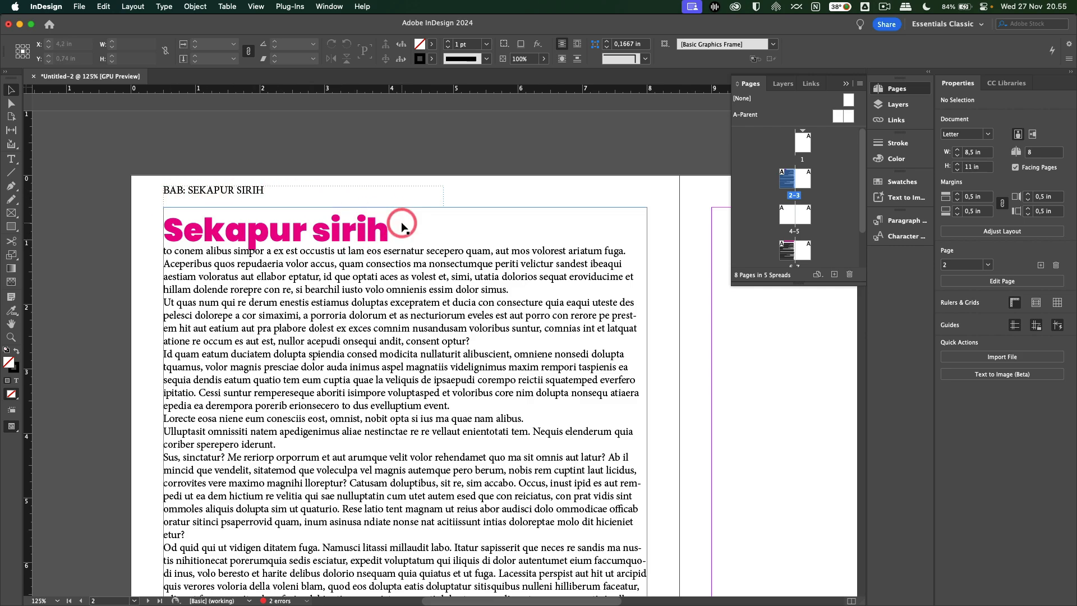
scroll(782, 197, "down", 2)
scroll(512, 304, "down", 12)
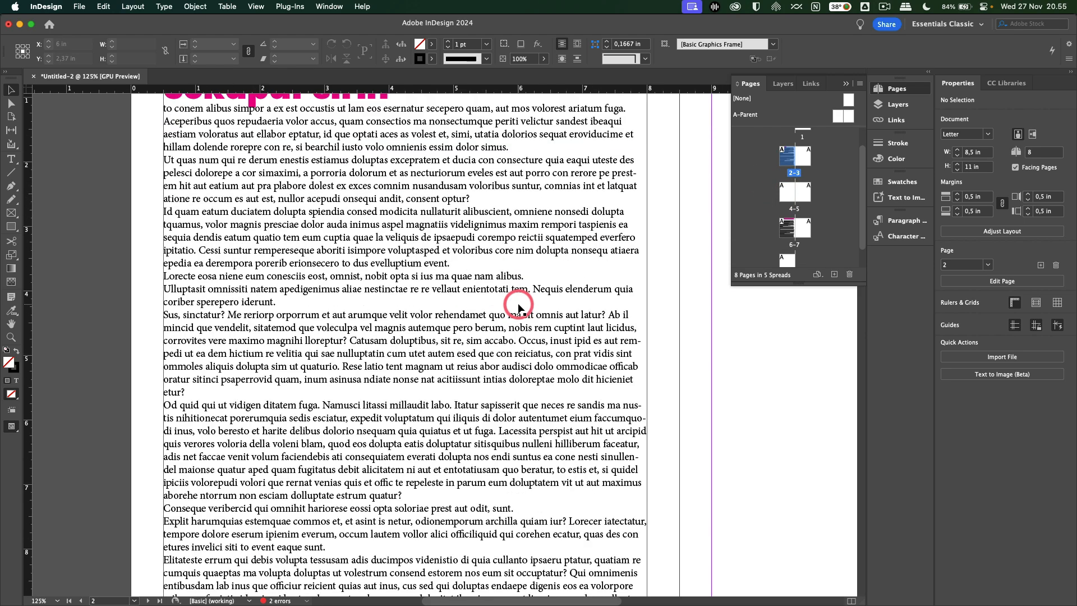
key("super+minus")
key("super+minus")
key("super+minus")
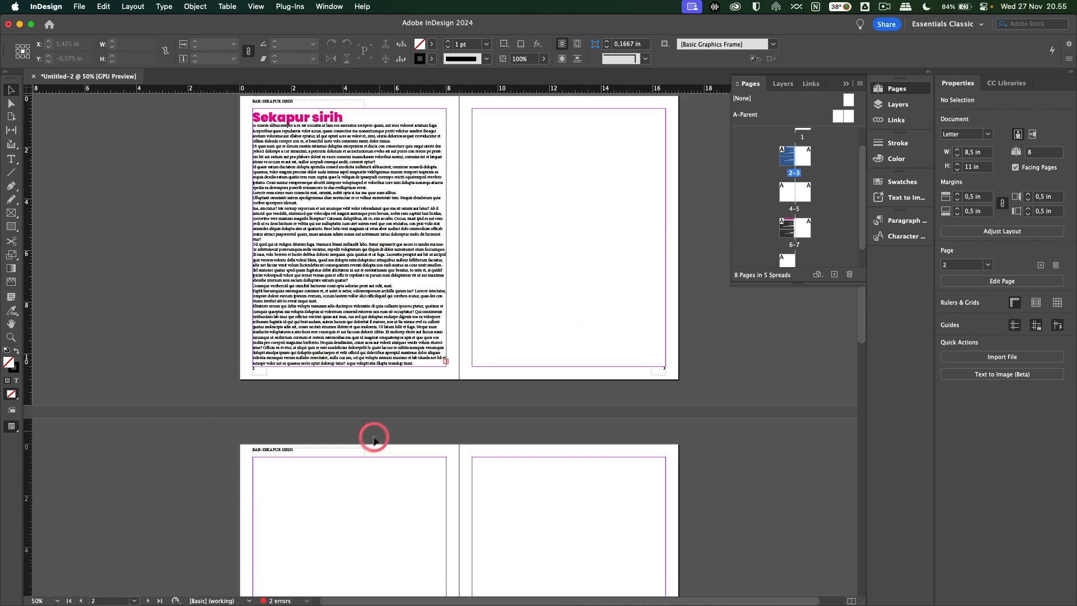
scroll(365, 438, "down", 2)
scroll(364, 440, "down", 2)
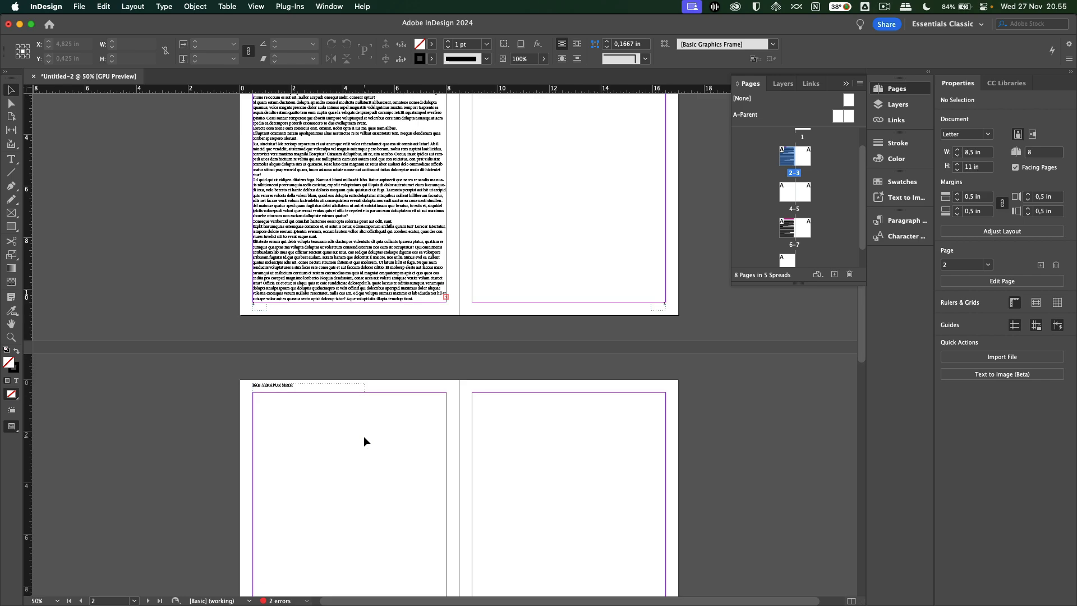
- Go to page 6 and compare its running chapter title with the large heading below it
left_click_drag(842, 116, 788, 234)
left_click(781, 235)
double_click(783, 232)
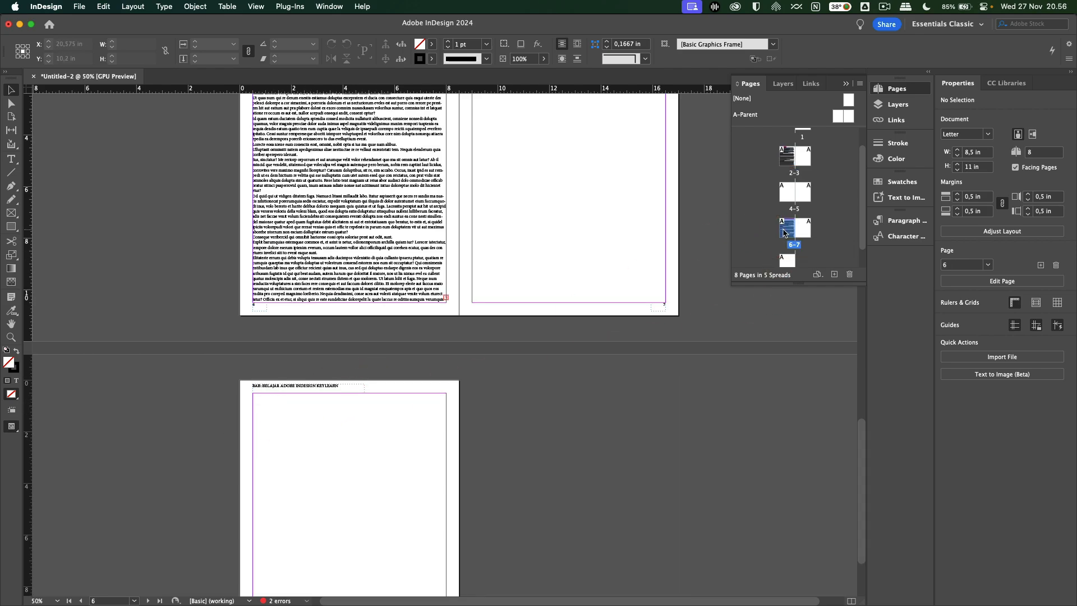
scroll(449, 243, "up", 3)
scroll(308, 189, "up", 3)
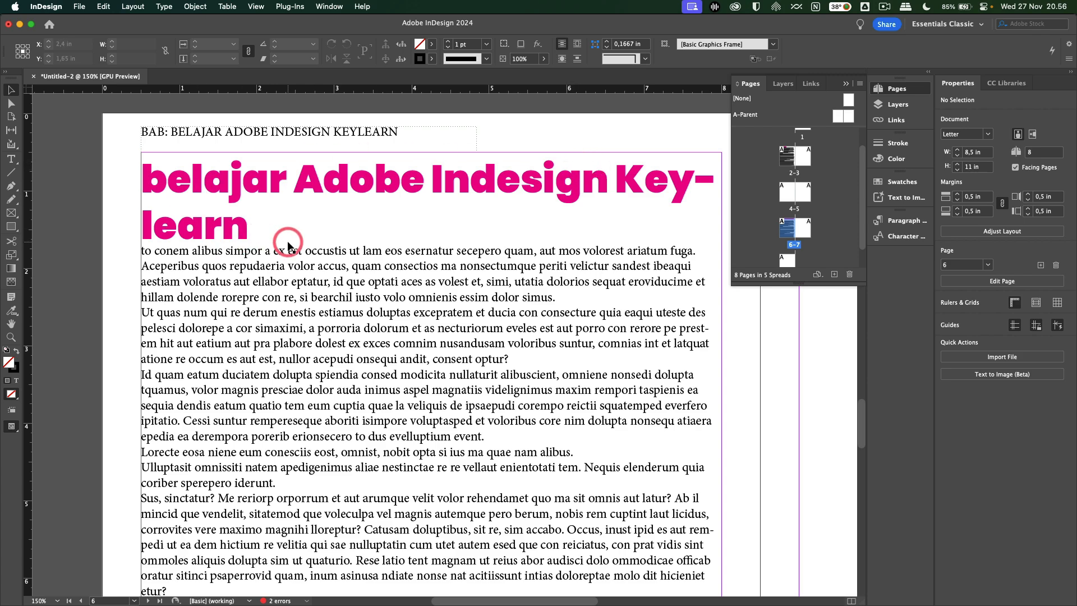
scroll(287, 245, "down", 3)
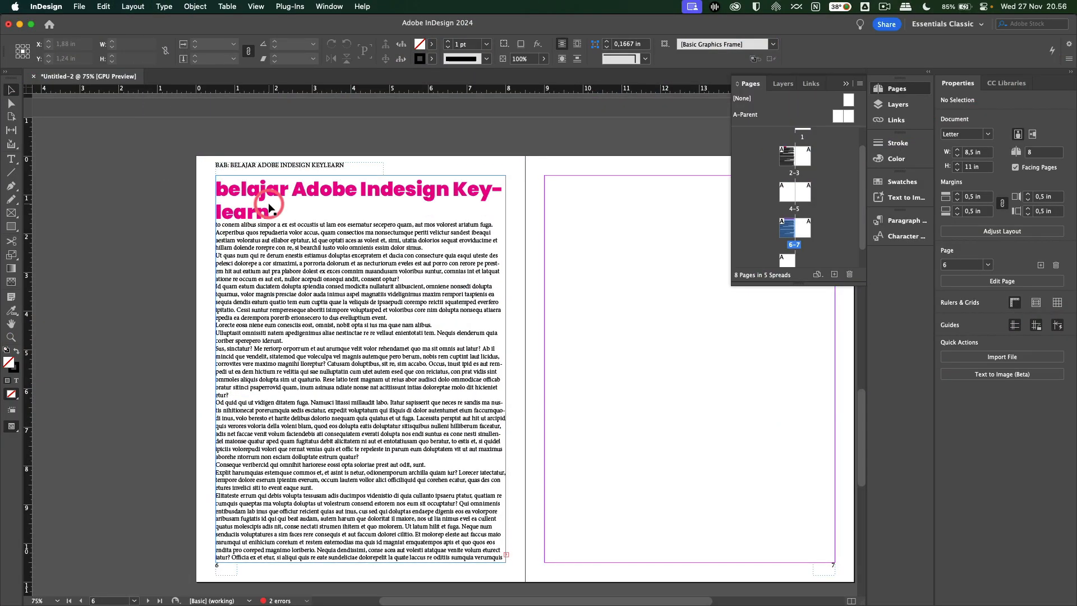
scroll(269, 207, "up", 1)
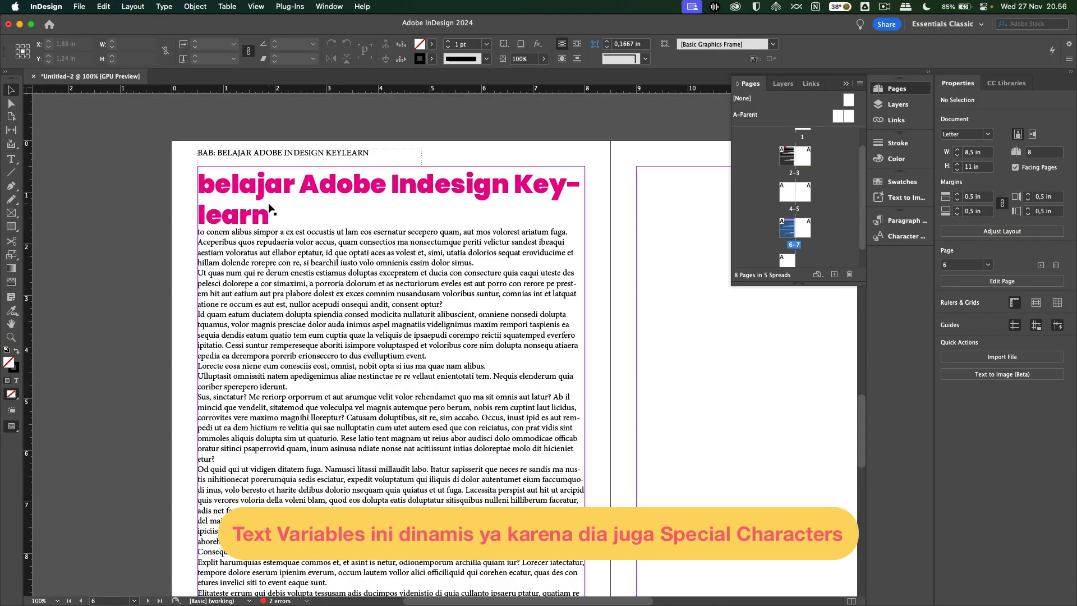
- Replace the large pink heading on page 6 with "Adobe Indesign" and deselect the text
double_click(300, 199)
left_click_drag(271, 232, 168, 188)
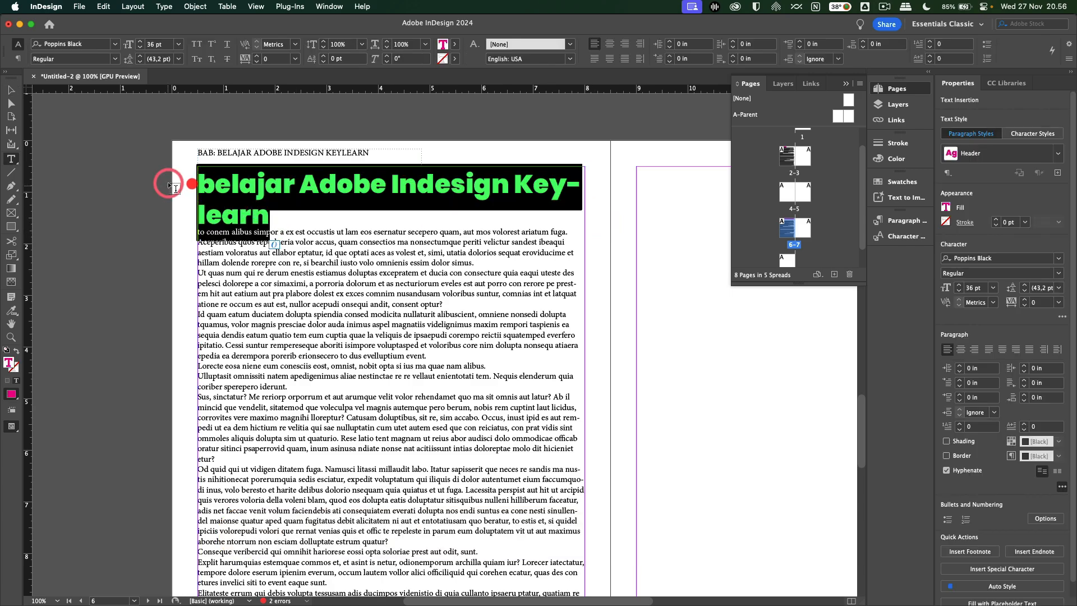
type("Adobe Inde")
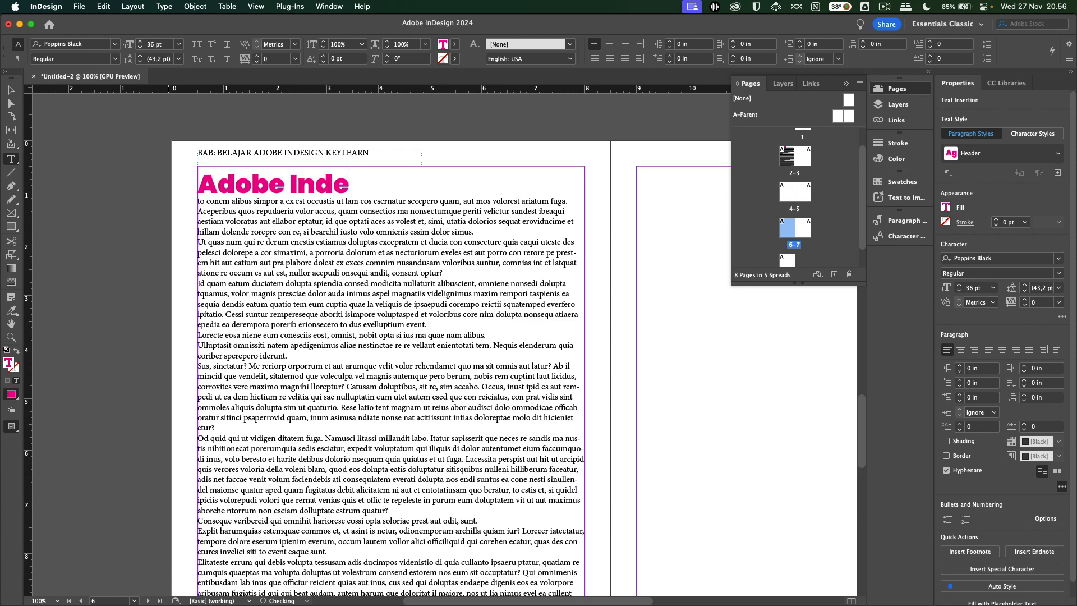
type("sign")
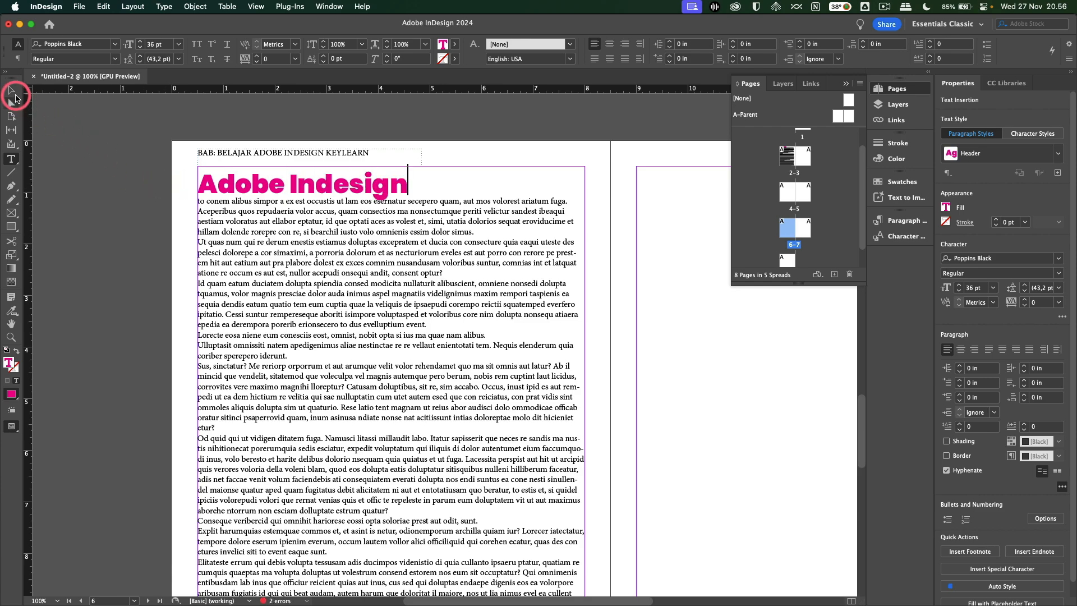
left_click(11, 90)
left_click(116, 149)
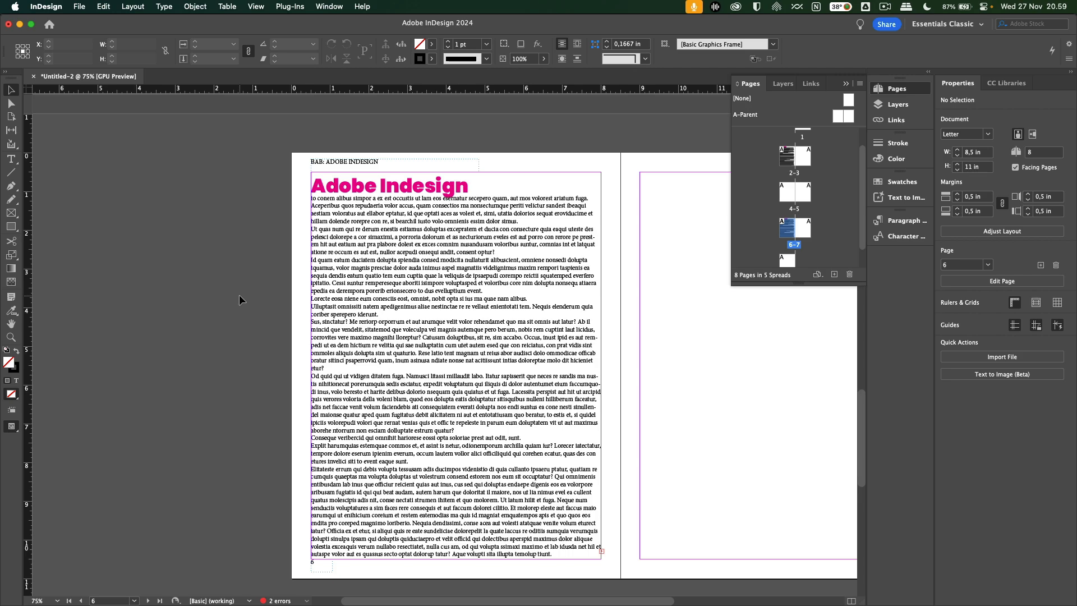
- Start a new section at page 4 with automatic page numbering and the section marker "PENDAHULUAN"
scroll(449, 314, "up", 10)
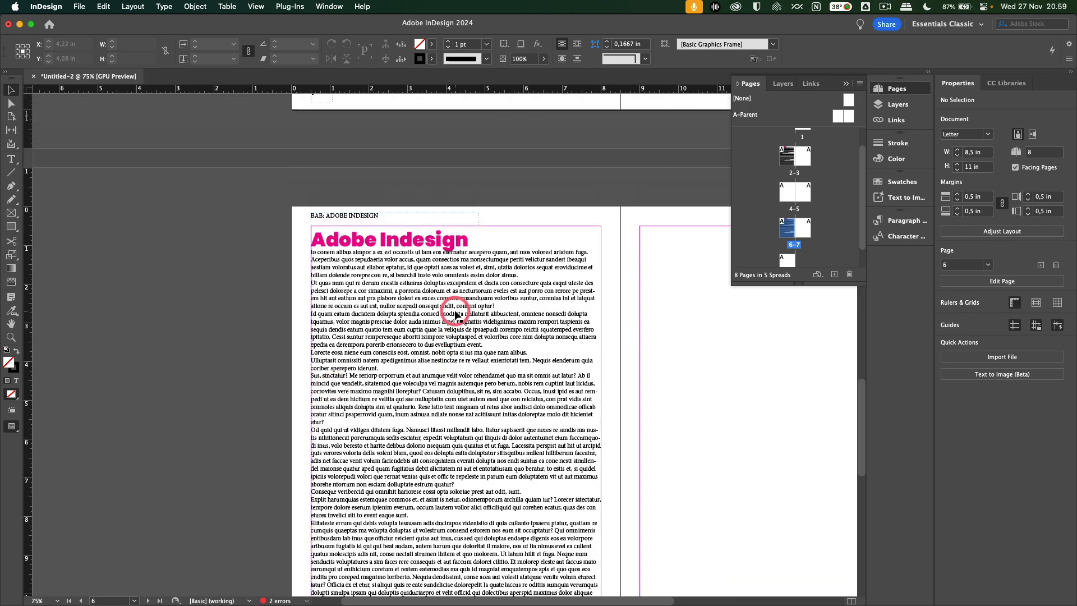
scroll(455, 314, "up", 8)
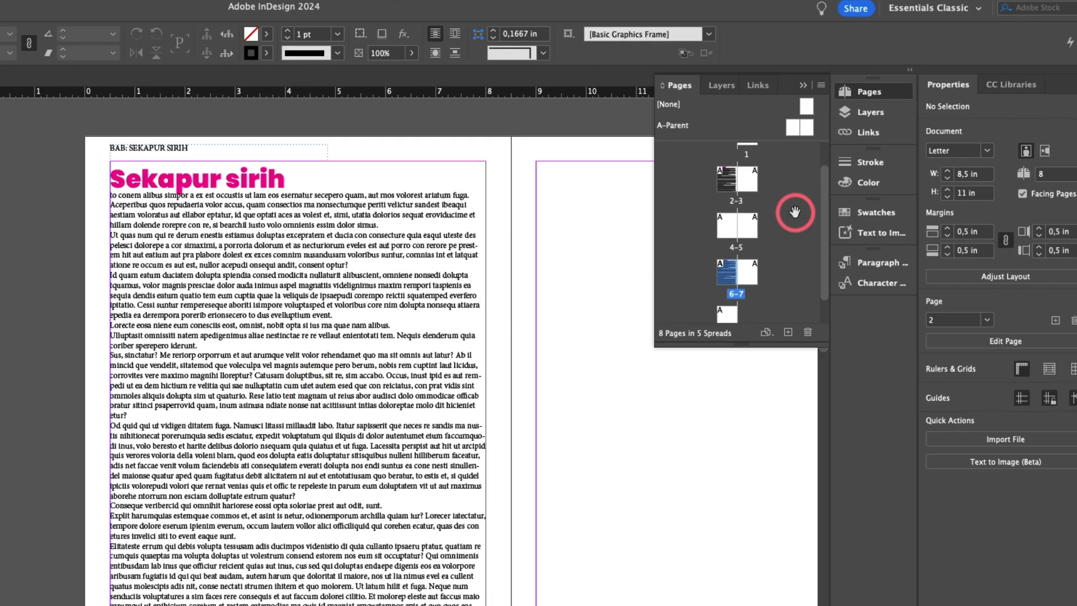
left_click(728, 226)
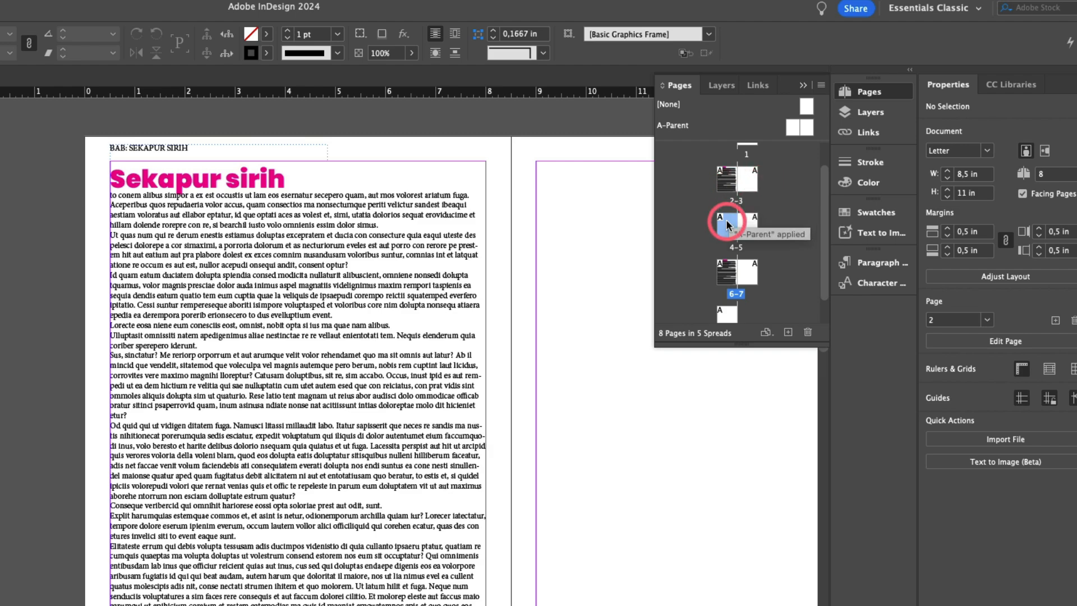
right_click(726, 223)
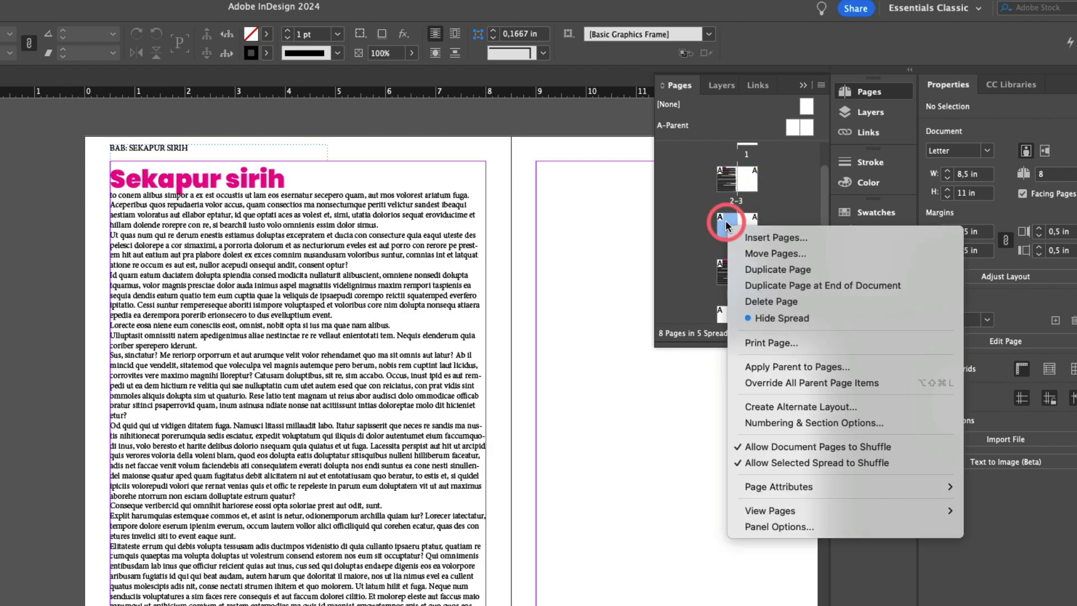
left_click(768, 424)
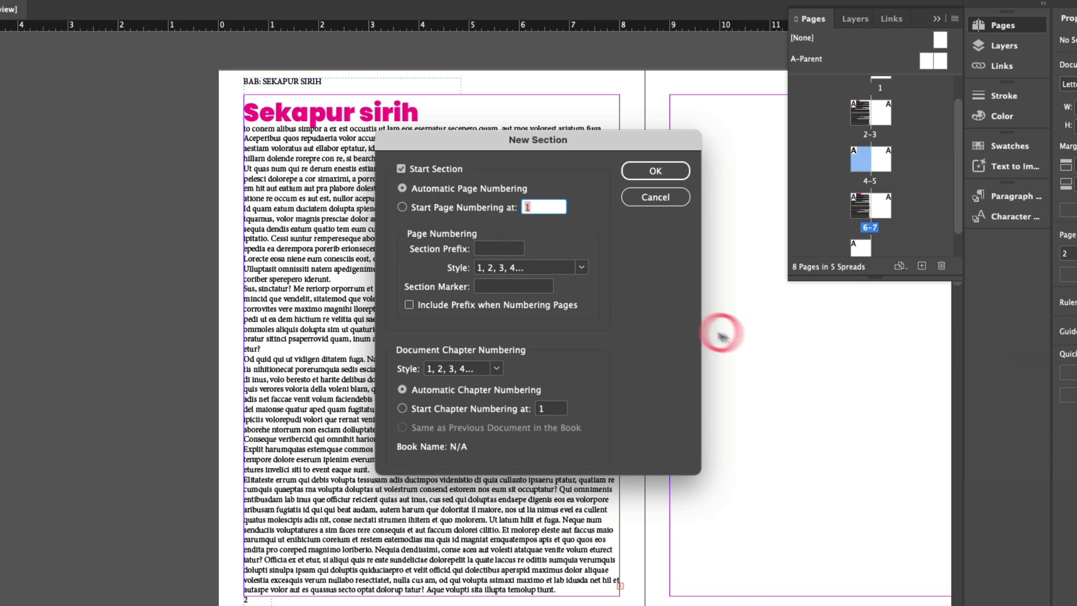
left_click(521, 286)
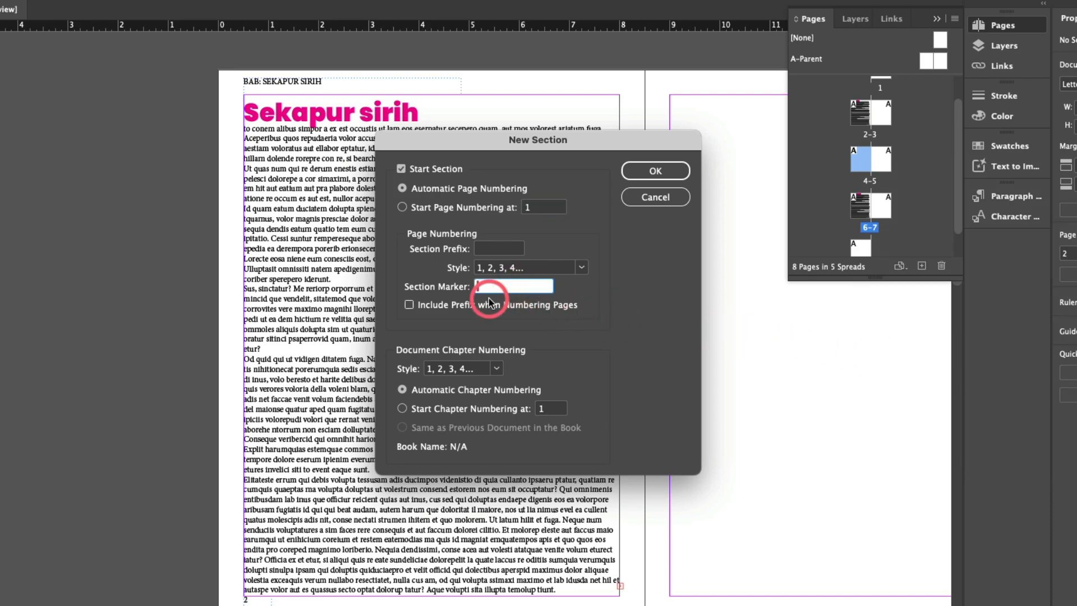
type("PENDAHULUAN")
left_click(645, 171)
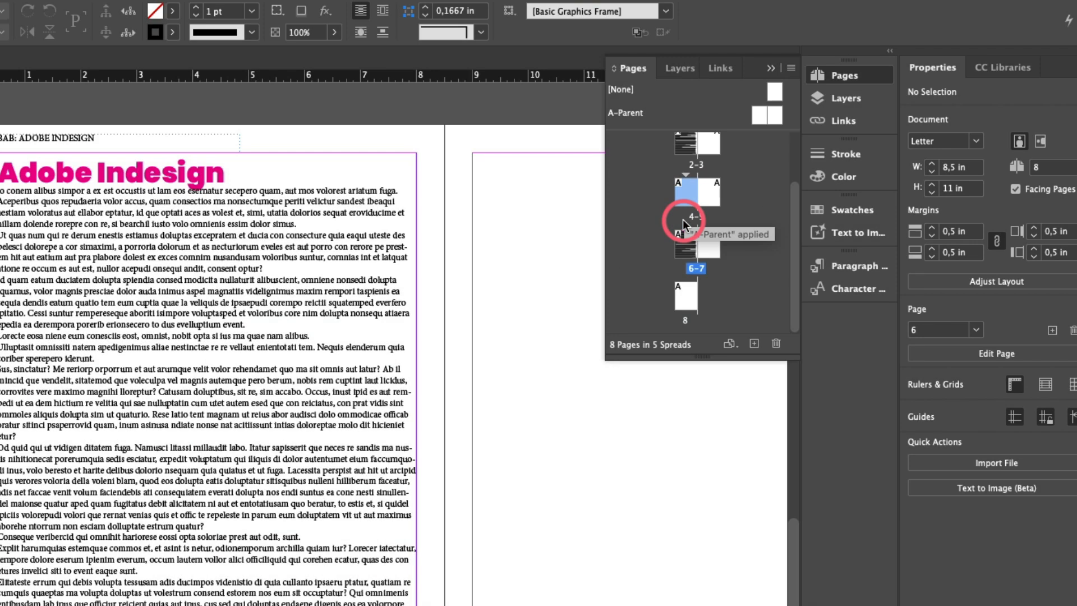
- Start a new section at page 8 with automatic page numbering and the section marker "PENUTUPAN"
left_click(682, 294)
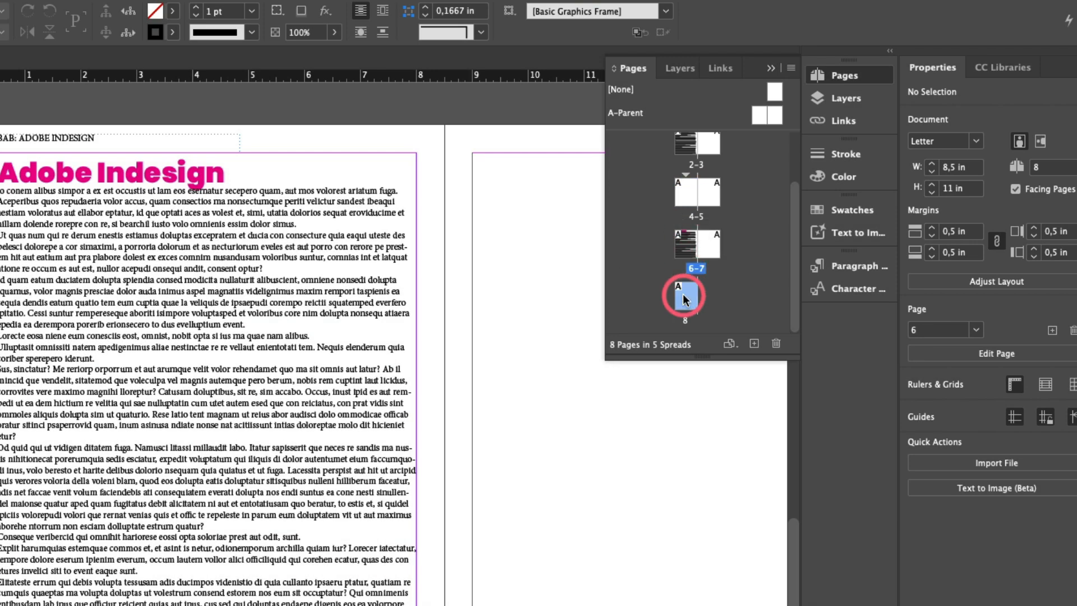
right_click(683, 293)
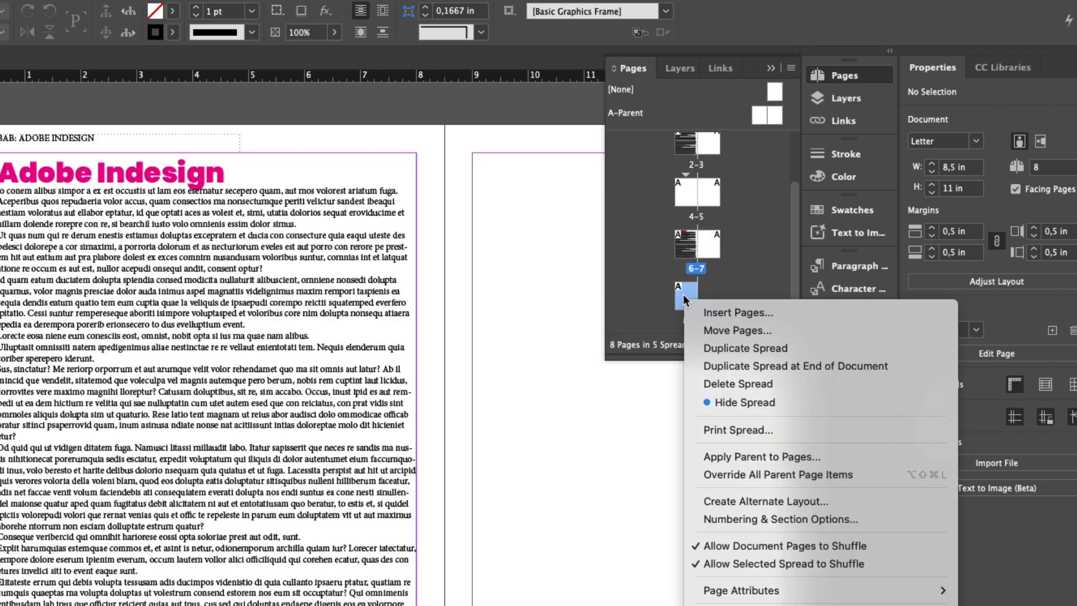
left_click(735, 511)
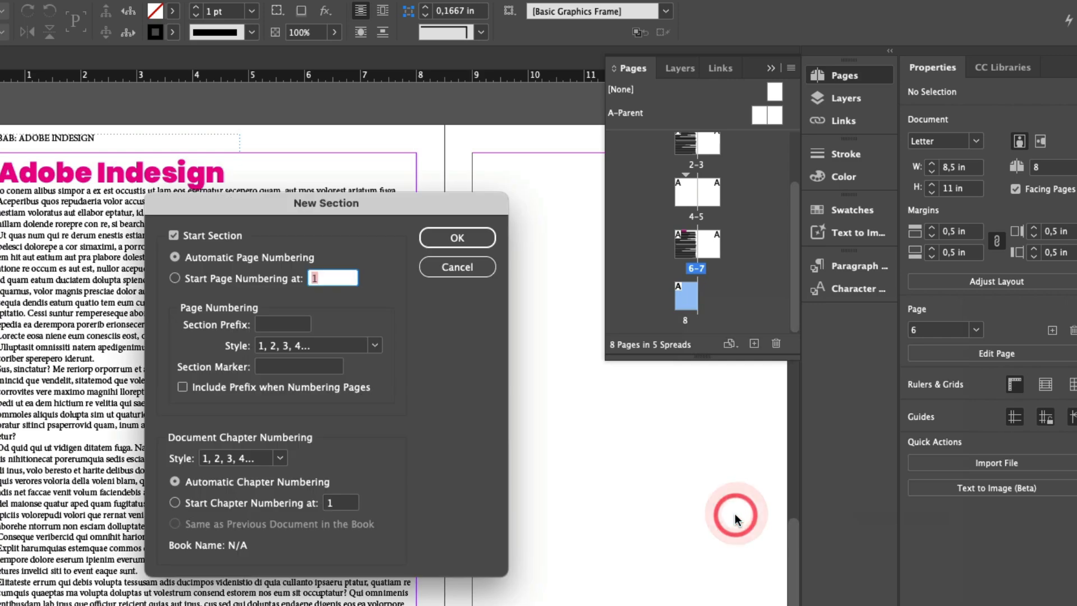
left_click(299, 365)
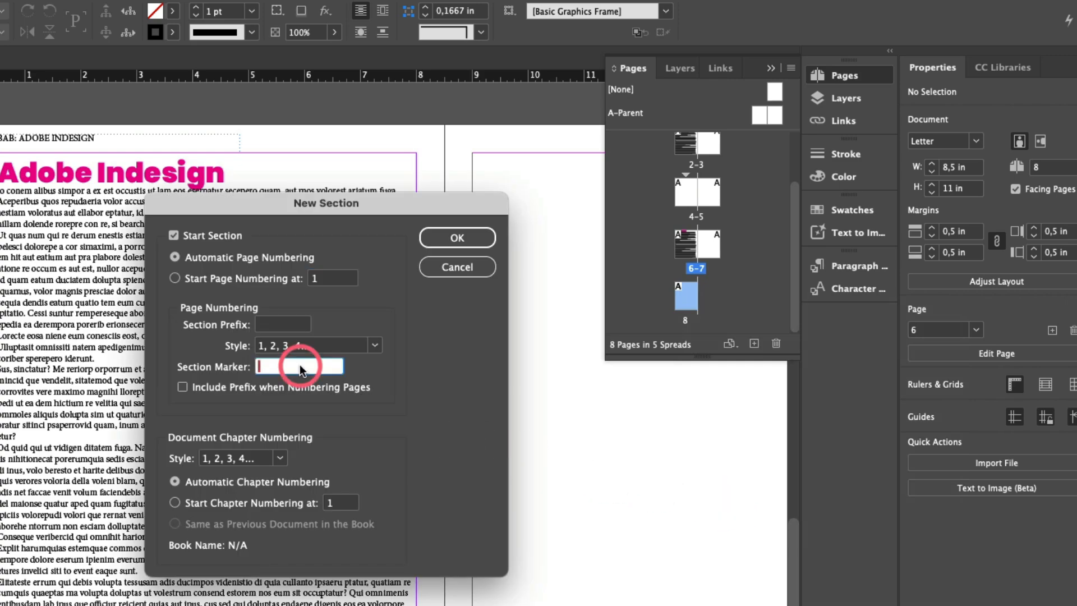
type("PENUTUPAN")
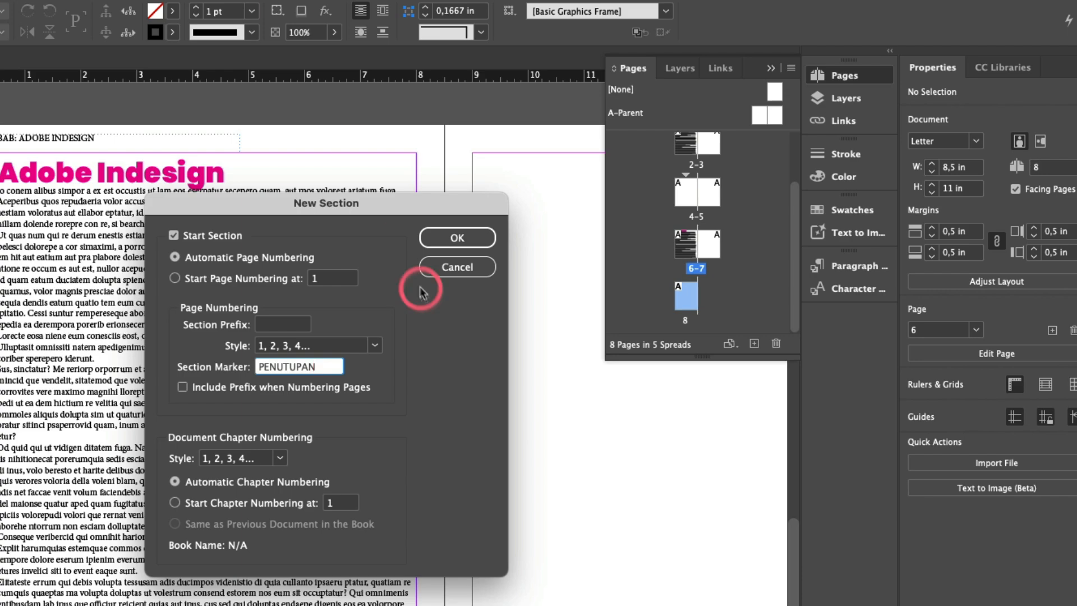
left_click(454, 237)
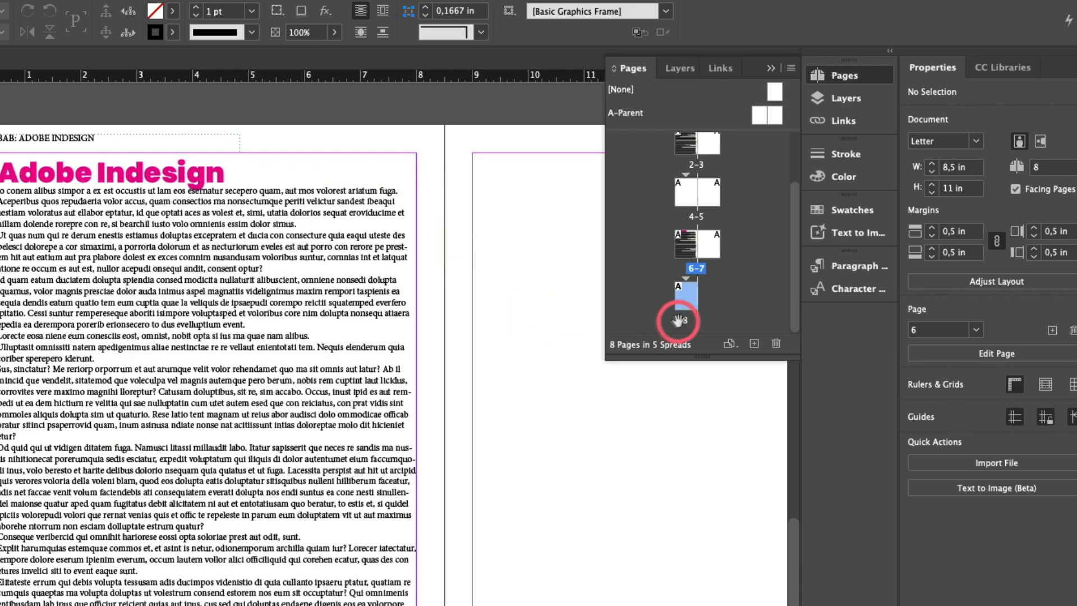
left_click_drag(693, 292, 689, 288)
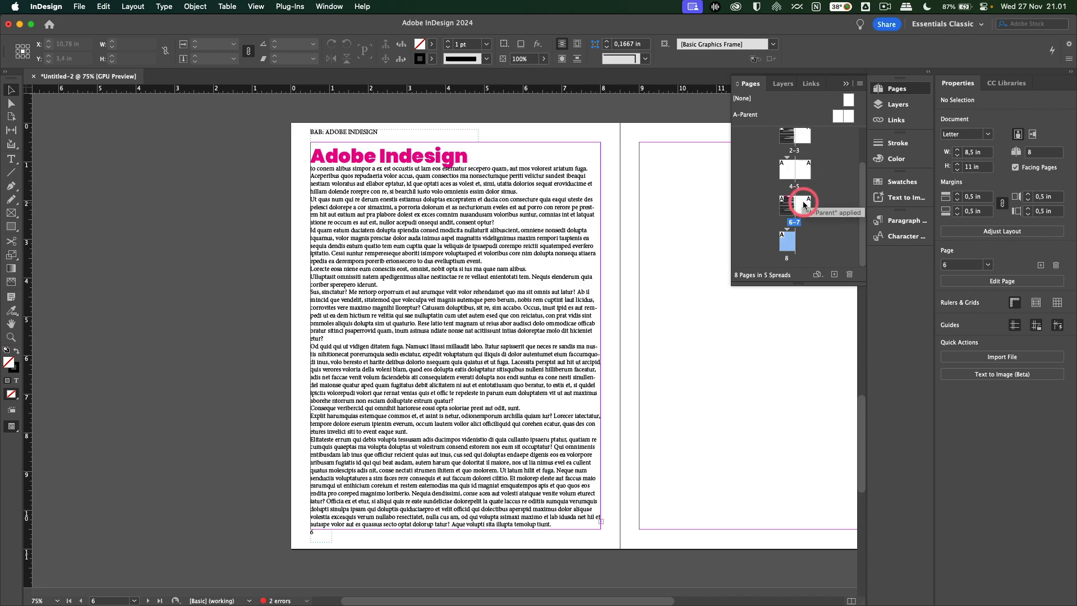
- On the A-Parent spread, copy the "BAB: <NAMA BAB>" header frame to the upper part of the right-hand page
double_click(836, 117)
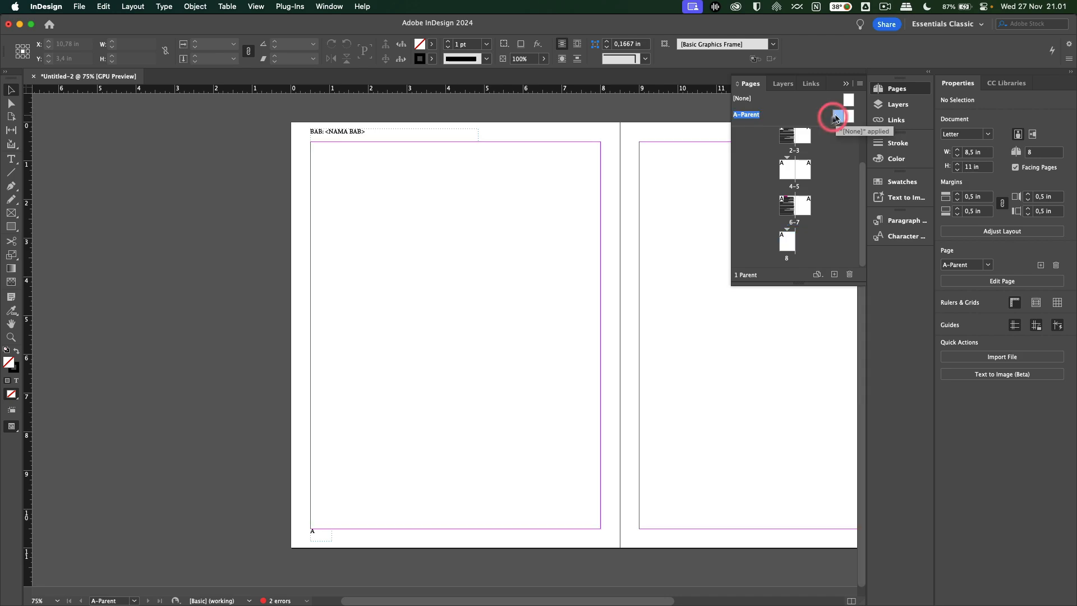
scroll(628, 213, "right", 3)
scroll(623, 216, "right", 3)
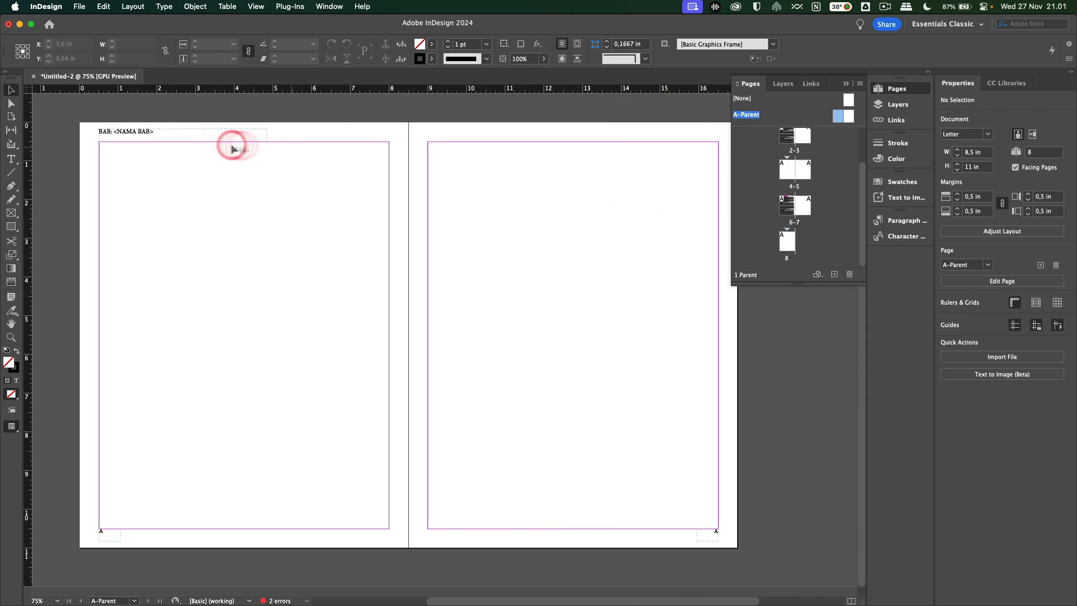
left_click_drag(132, 133, 583, 146)
- Replace the text in the right-hand parent page's copied header frame with the Section Marker special character and deselect the frame
double_click(584, 137)
key("super+a")
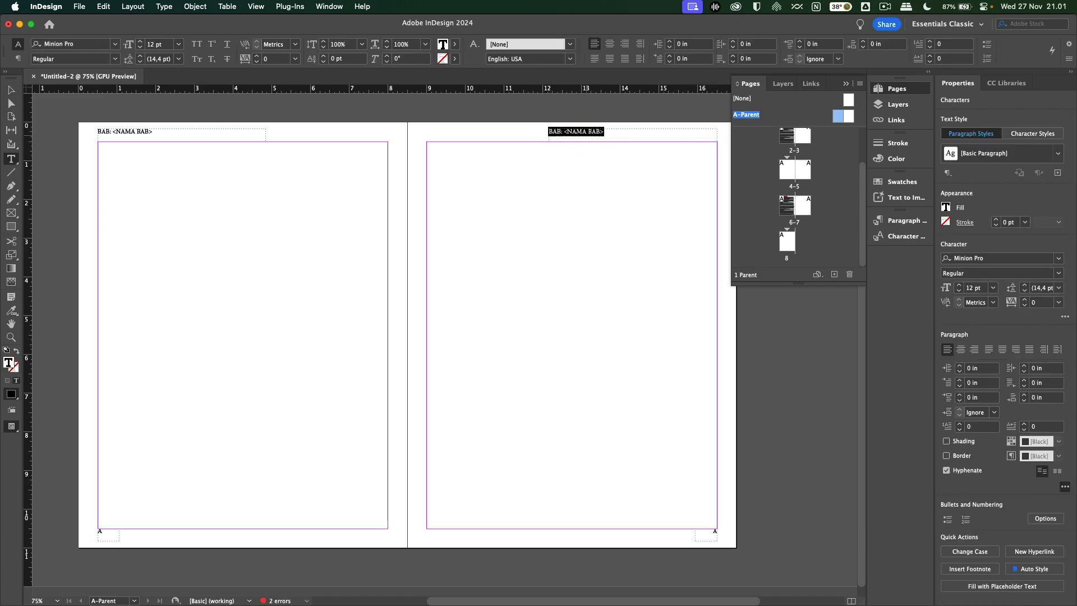
key("BackSpace")
key("super+equal")
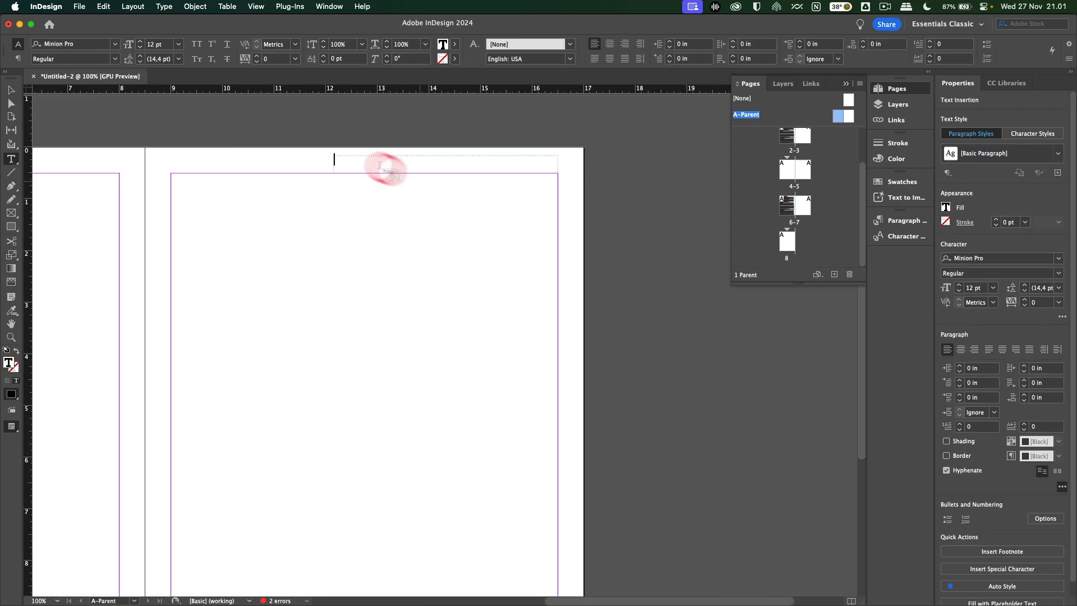
left_click(167, 7)
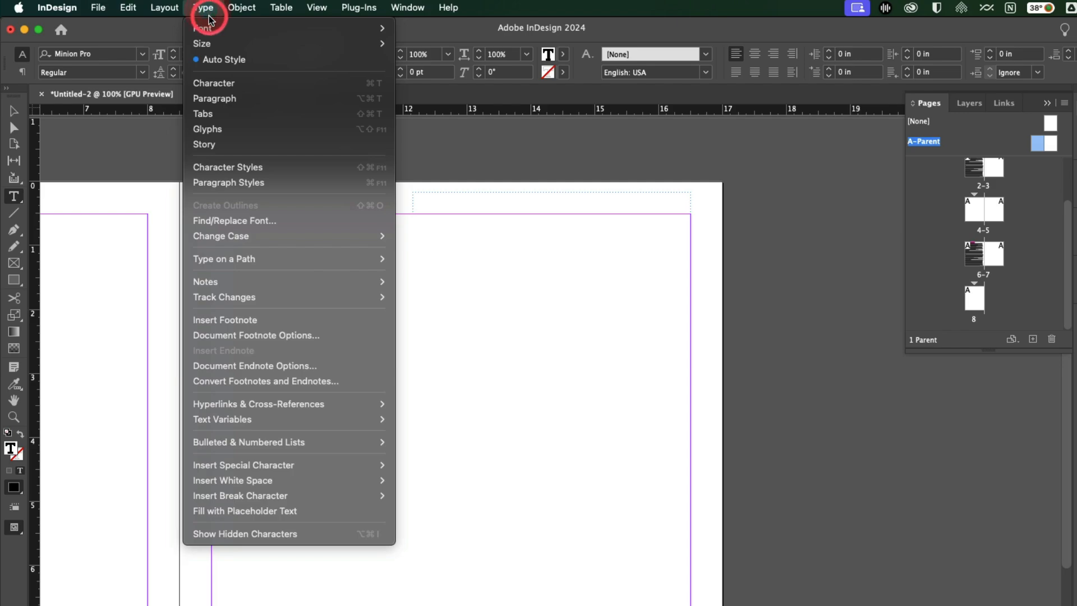
mouse_move(338, 465)
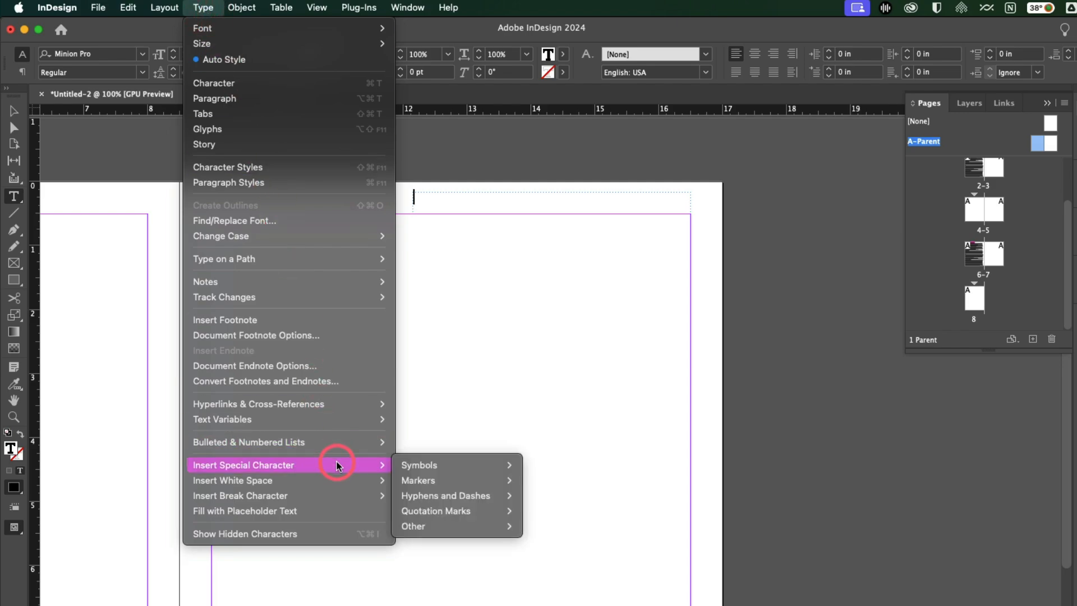
mouse_move(408, 484)
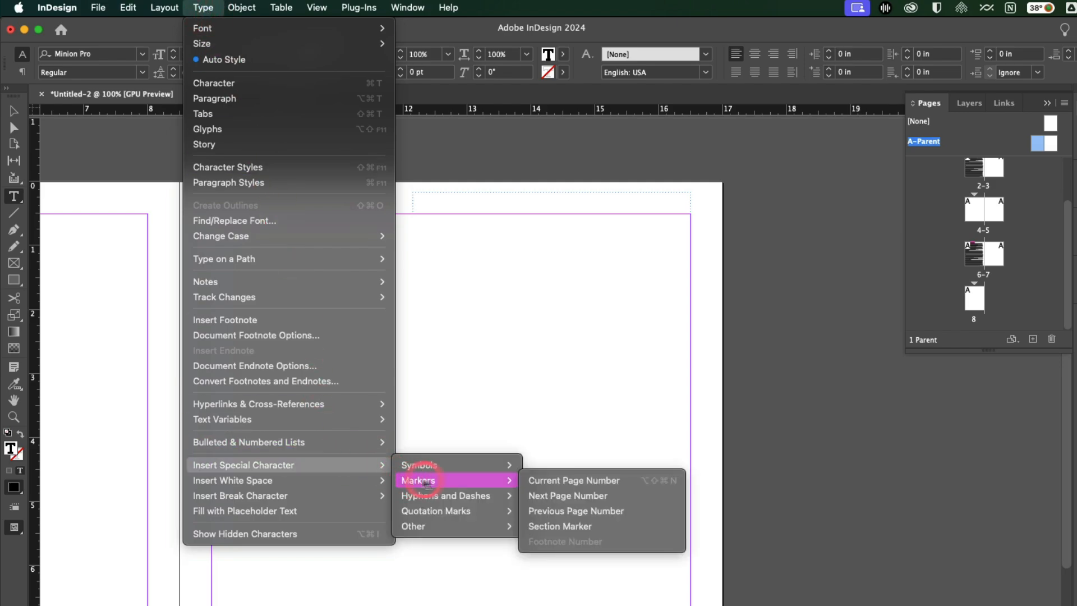
left_click(571, 525)
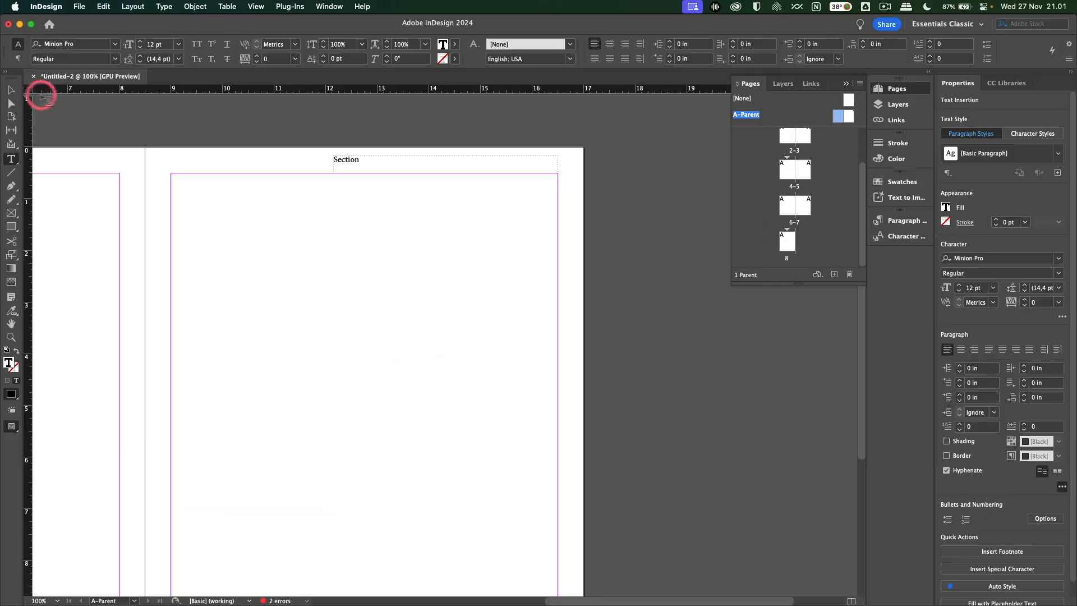
left_click(11, 89)
scroll(145, 164, "left", 5)
scroll(143, 165, "left", 3)
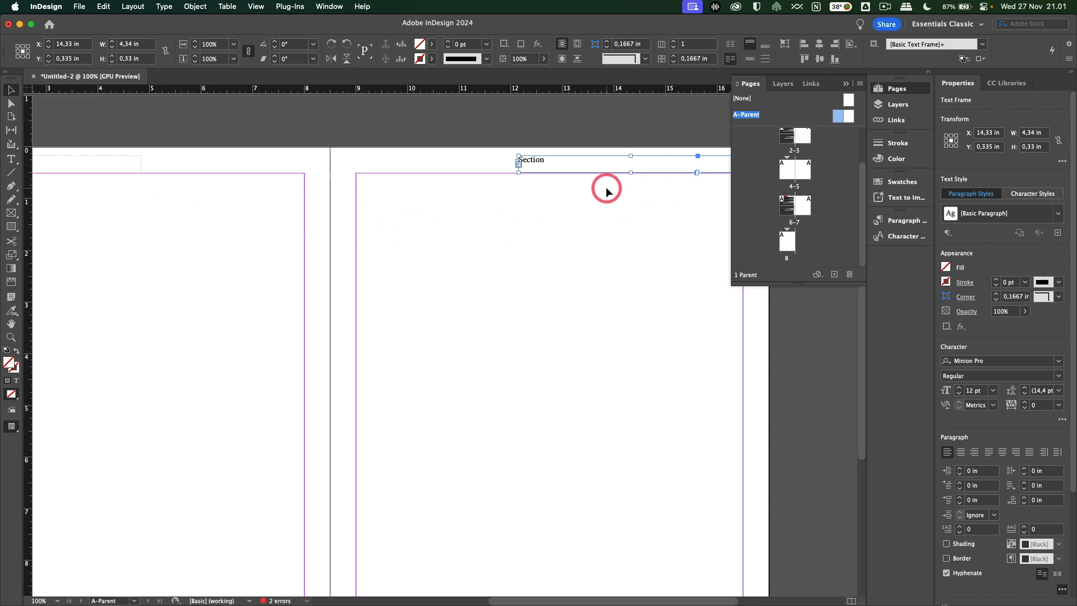
left_click(632, 172)
left_click(627, 215)
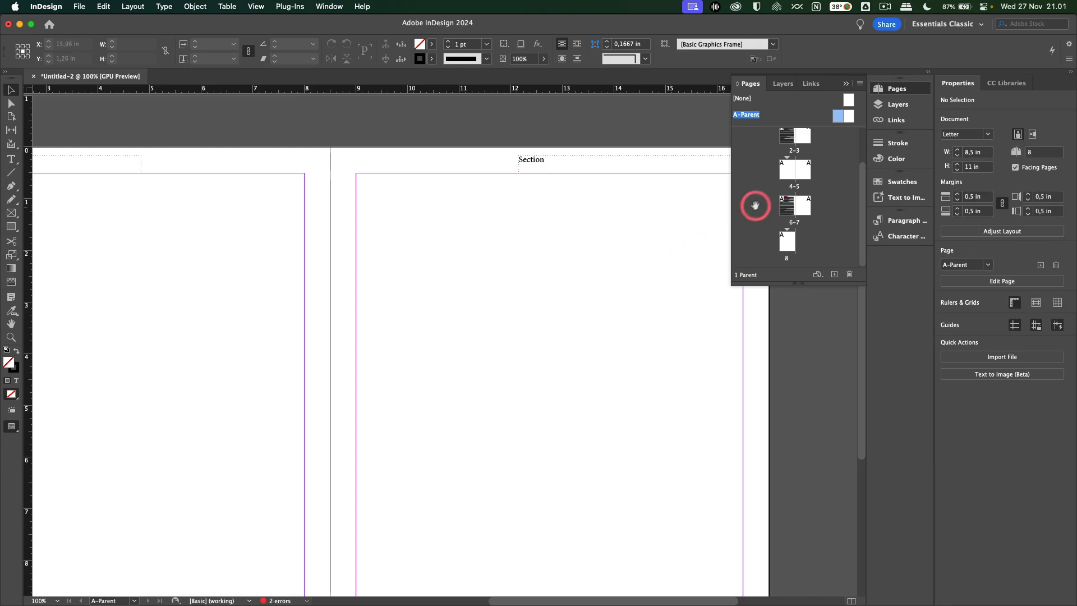
- Go to page 5 and page 8 and examine the headers coming from the parent pages
left_click(802, 168)
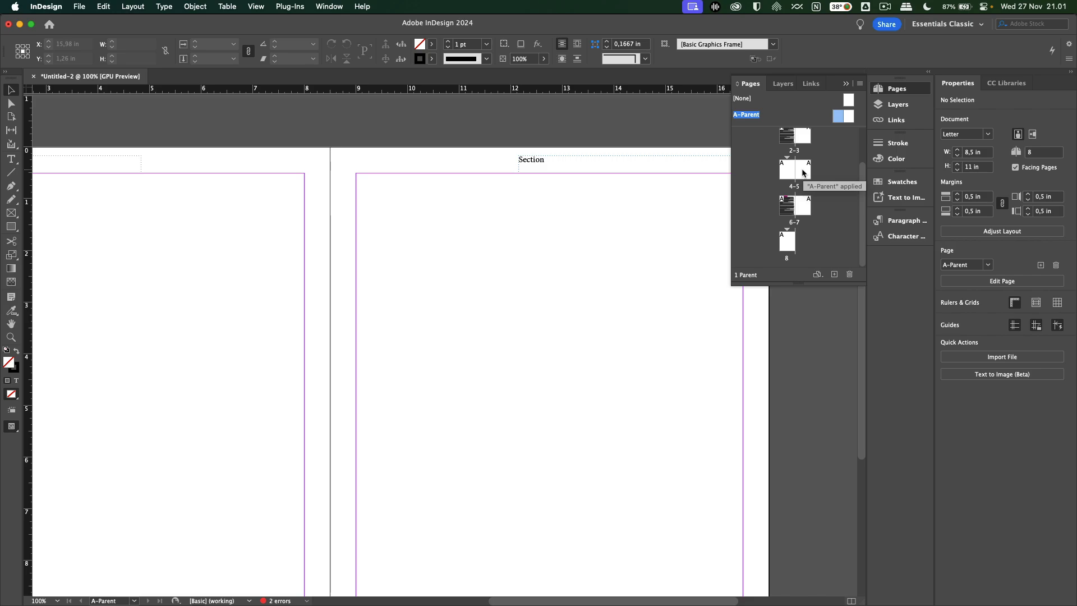
double_click(803, 171)
key("super+minus")
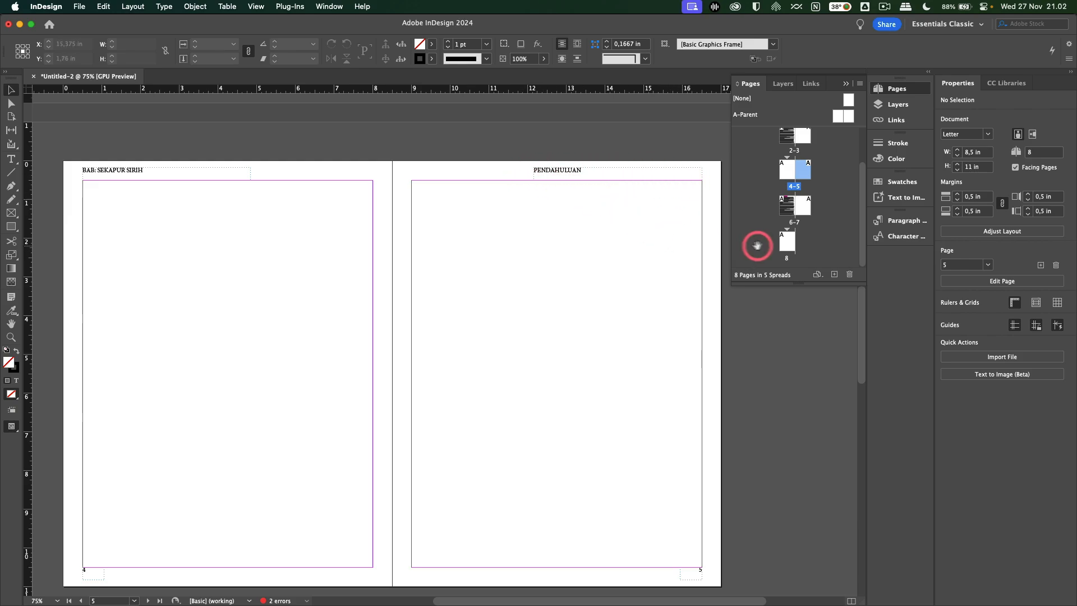
double_click(786, 242)
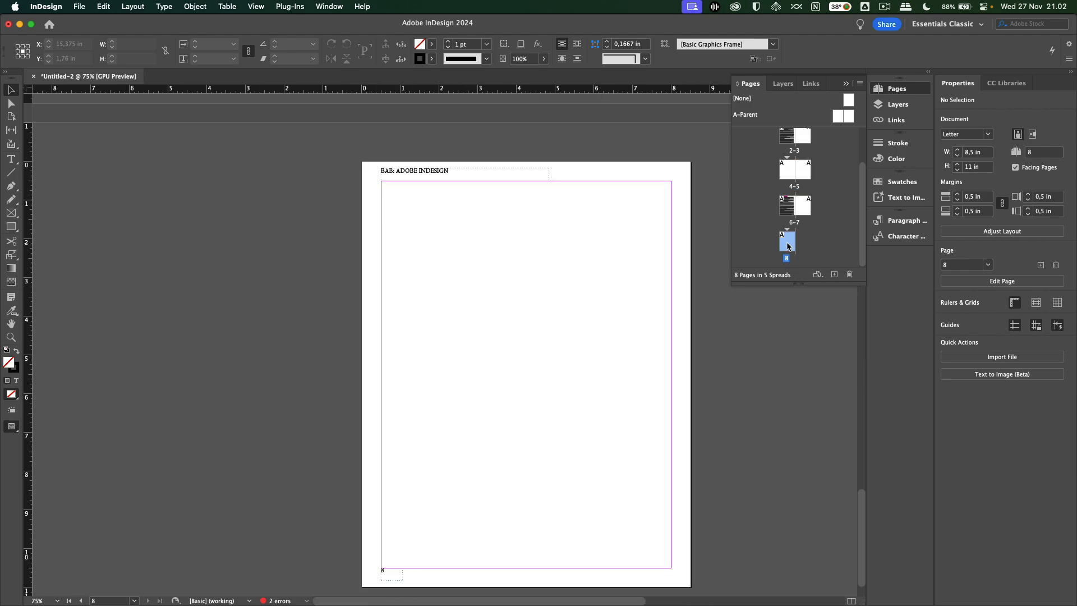
scroll(572, 246, "right", 2)
scroll(567, 247, "right", 3)
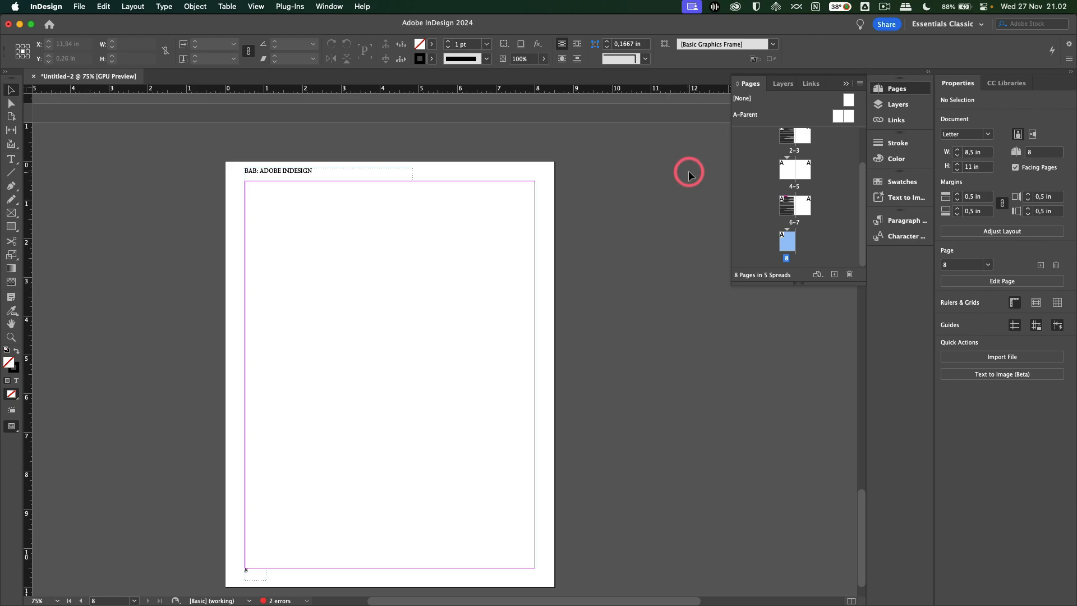
- Add a page after page 8 and compare the section marker headers on the 6–7 and 8–9 spreads
left_click(834, 274)
key("super+minus")
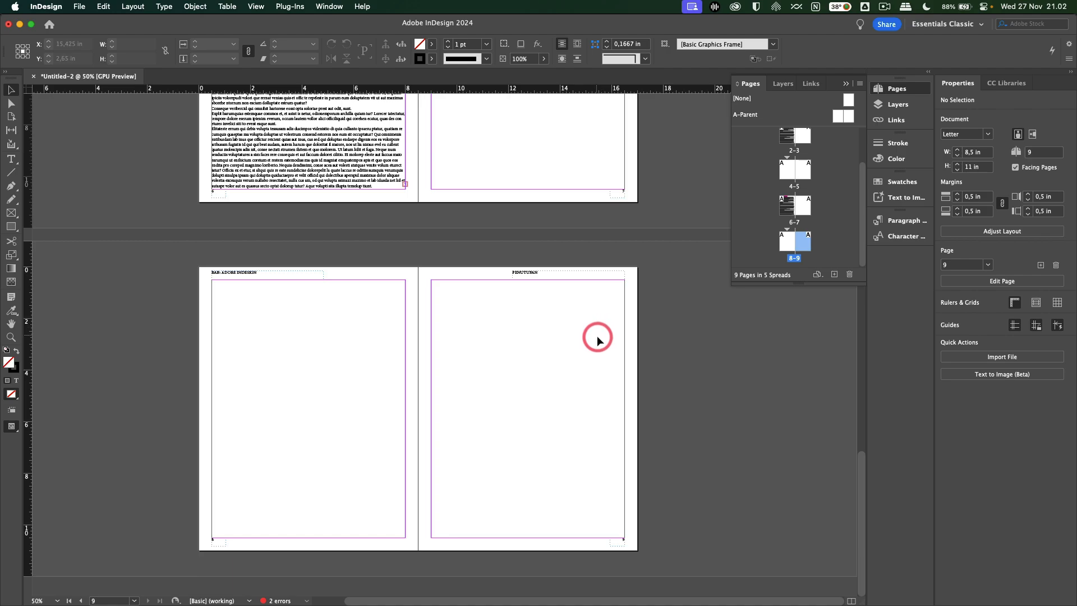
scroll(598, 341, "up", 5)
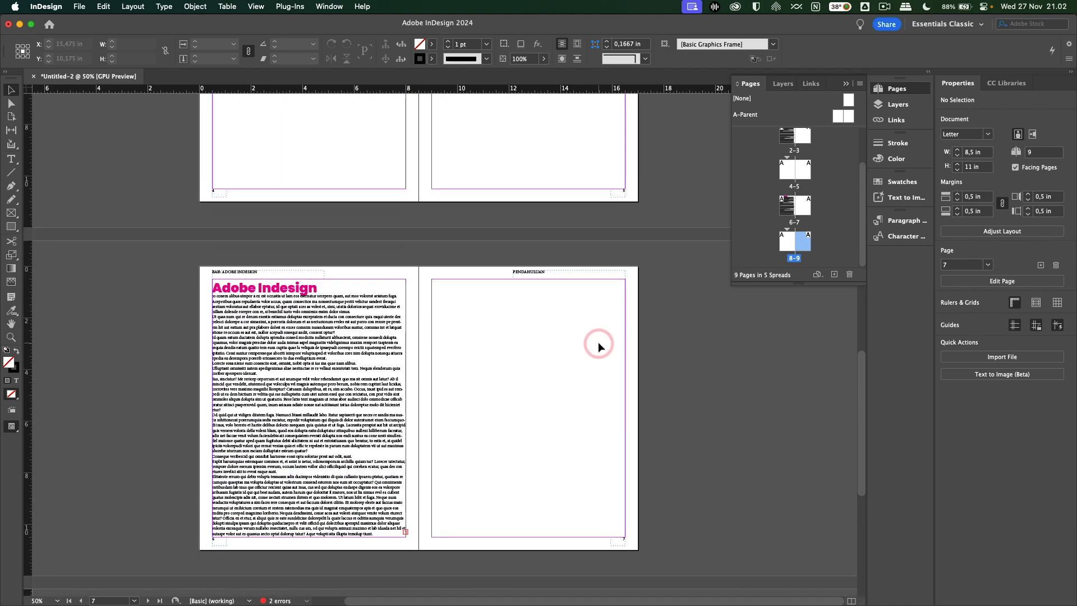
scroll(598, 344, "down", 5)
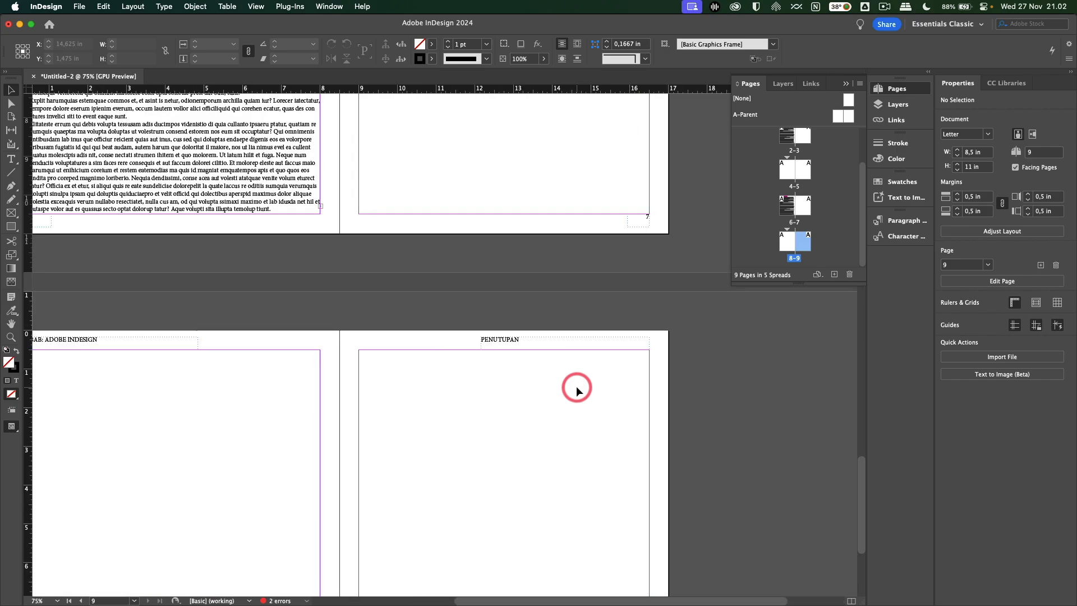
scroll(576, 391, "up", 5)
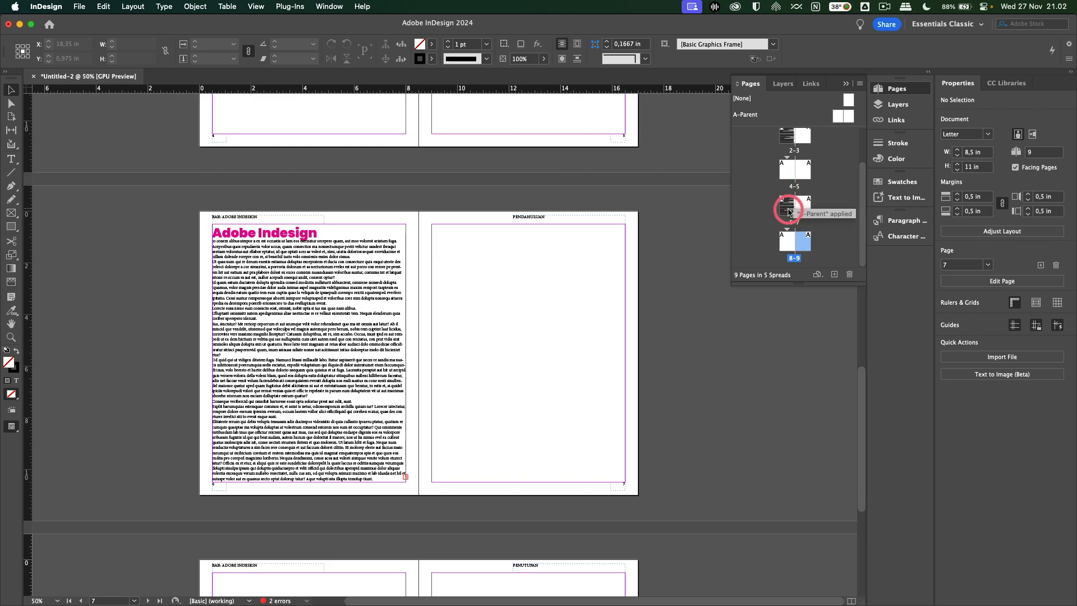
mouse_move(786, 242)
left_mouse_down()
mouse_move(793, 217)
mouse_move(799, 226)
mouse_move(785, 230)
left_mouse_up()
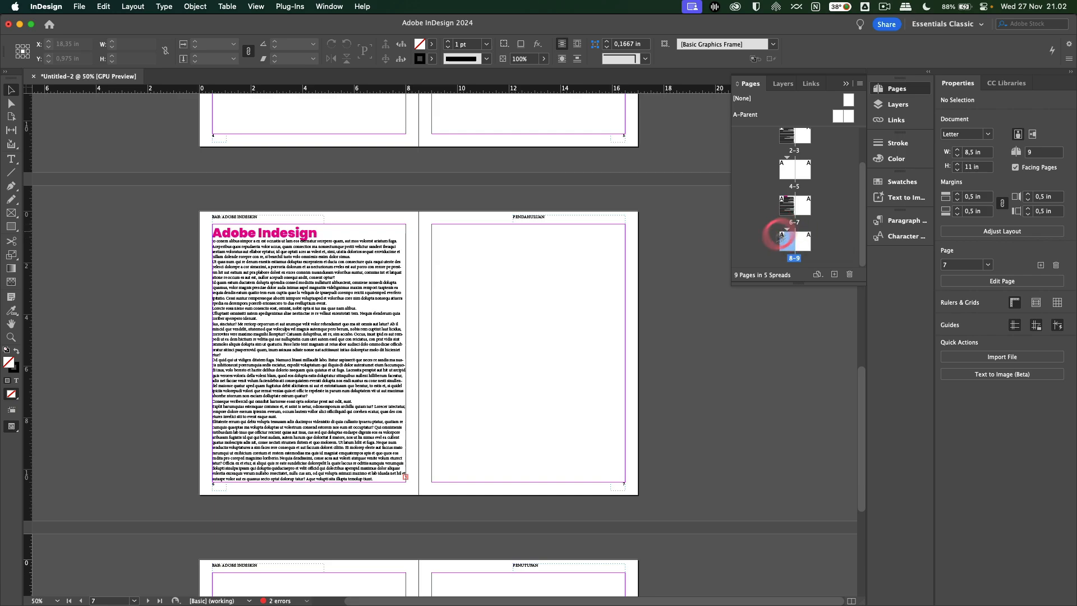
scroll(600, 300, "down", 5)
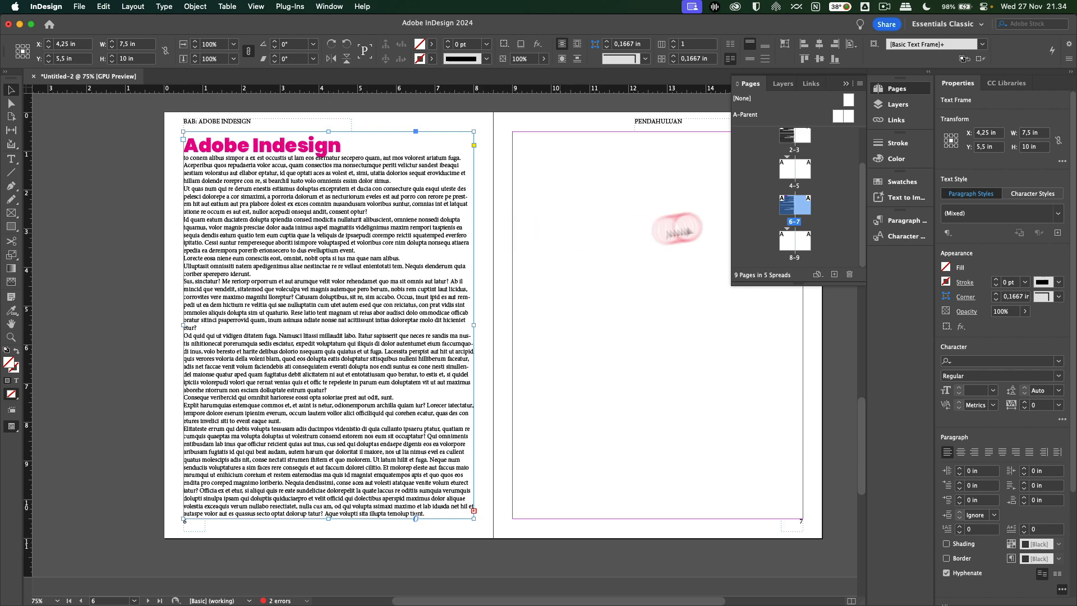
- Remove the text frame with the large "Adobe Indesign" heading from page 6
left_click(580, 239)
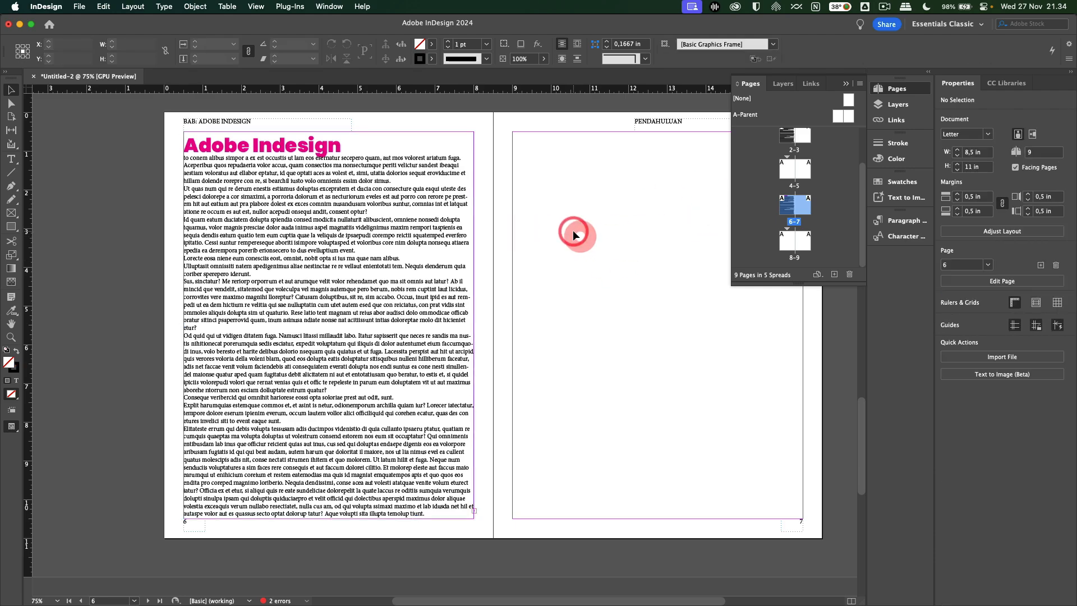
key("super+minus")
left_click(503, 251)
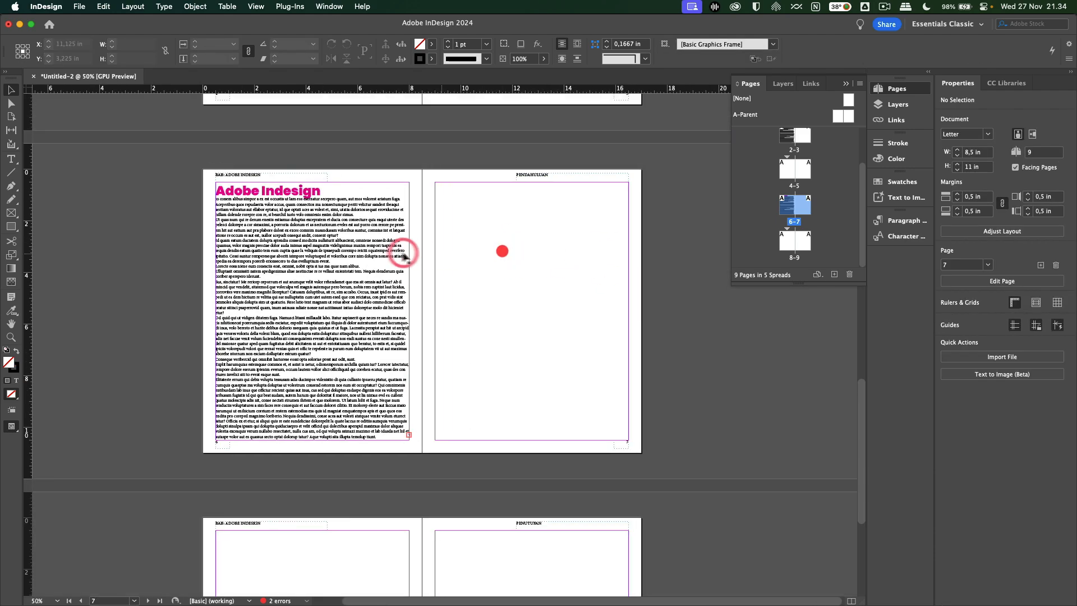
left_click(323, 255)
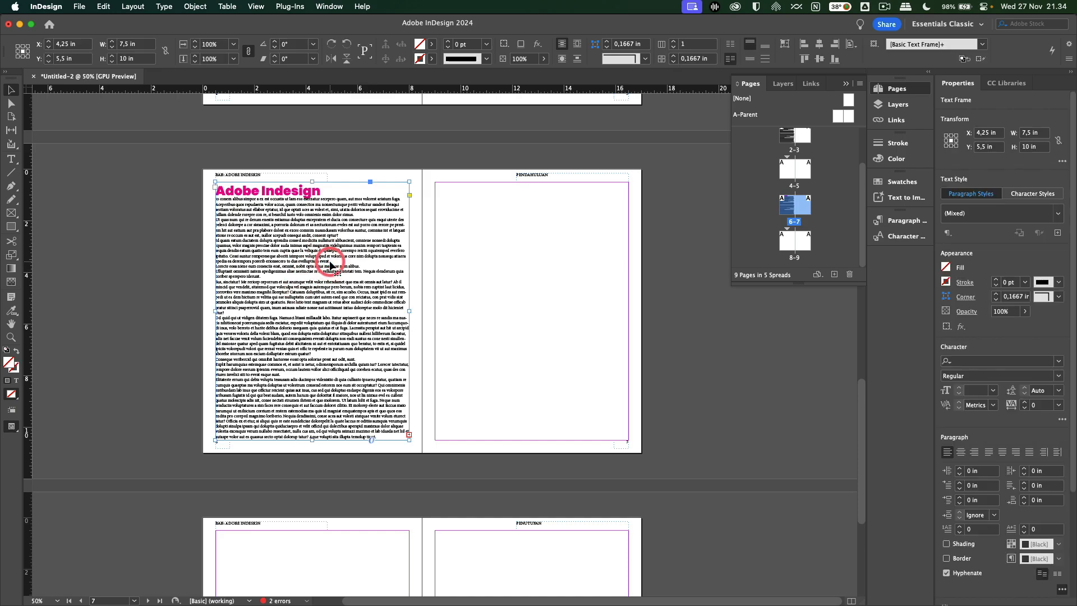
key("Delete")
- Add two pages after the 6–7 spread and paste the "Adobe Indesign" text frame onto page 10
left_click(796, 188)
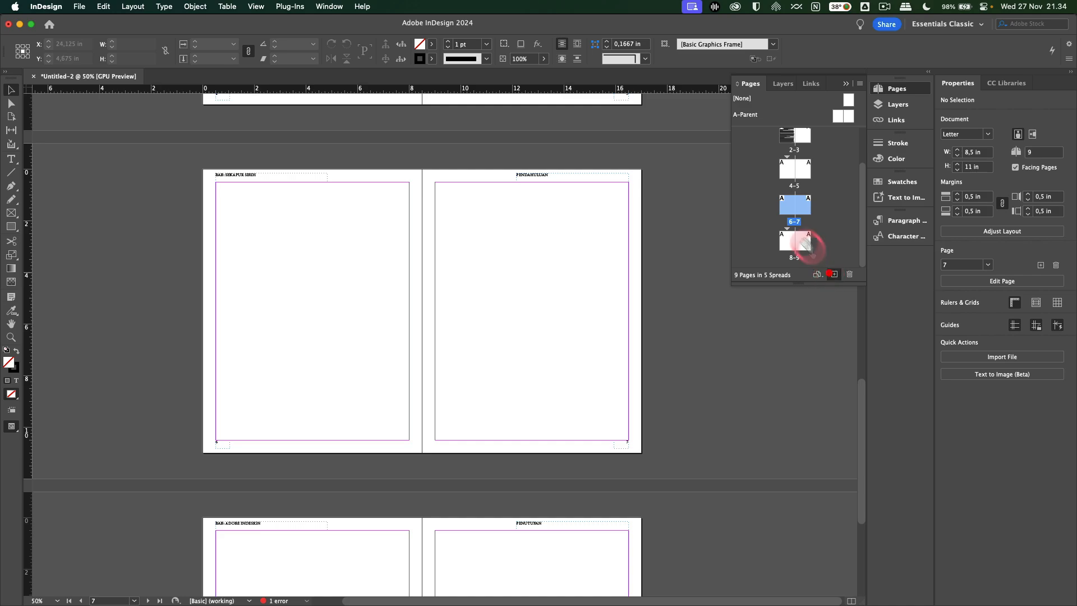
left_click(834, 274)
left_click(834, 274)
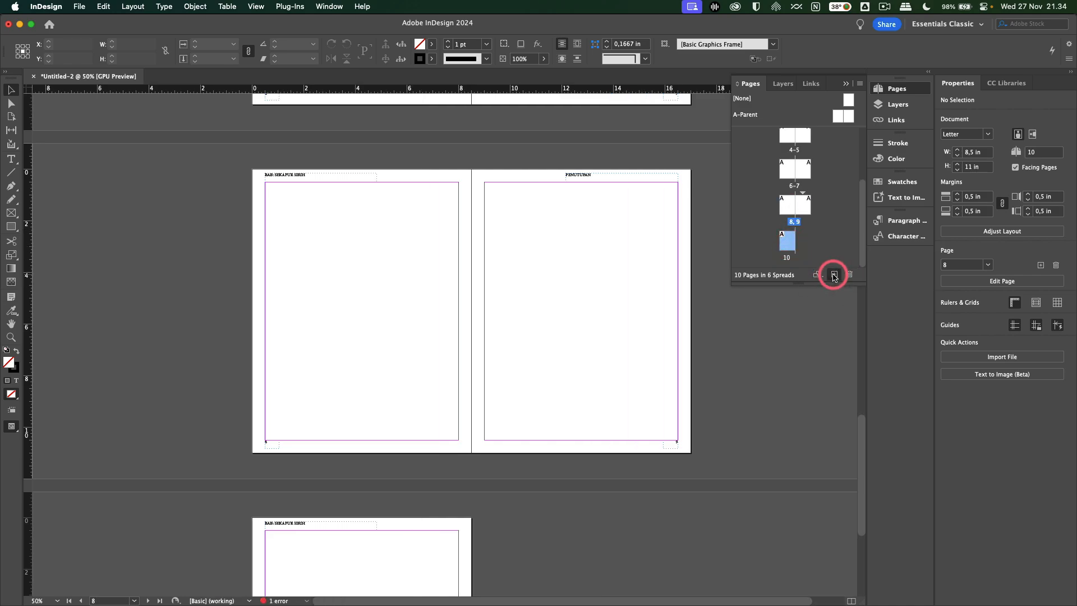
double_click(783, 241)
key("super+v")
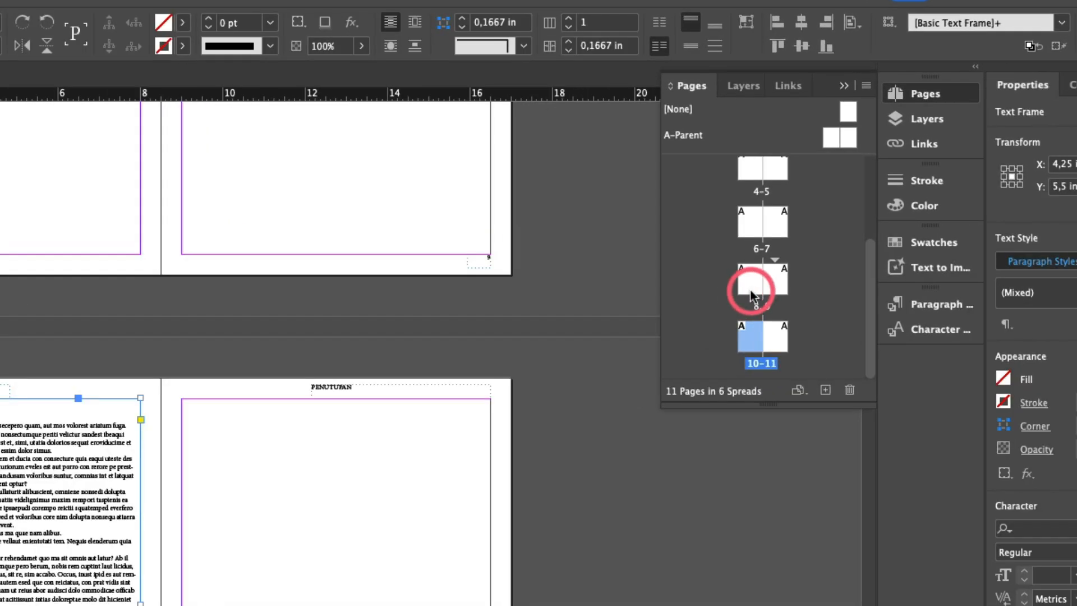
- Move page 9, which carries the section start, forward so that it becomes page 7
left_click(773, 283)
left_click(765, 308)
left_click(767, 284)
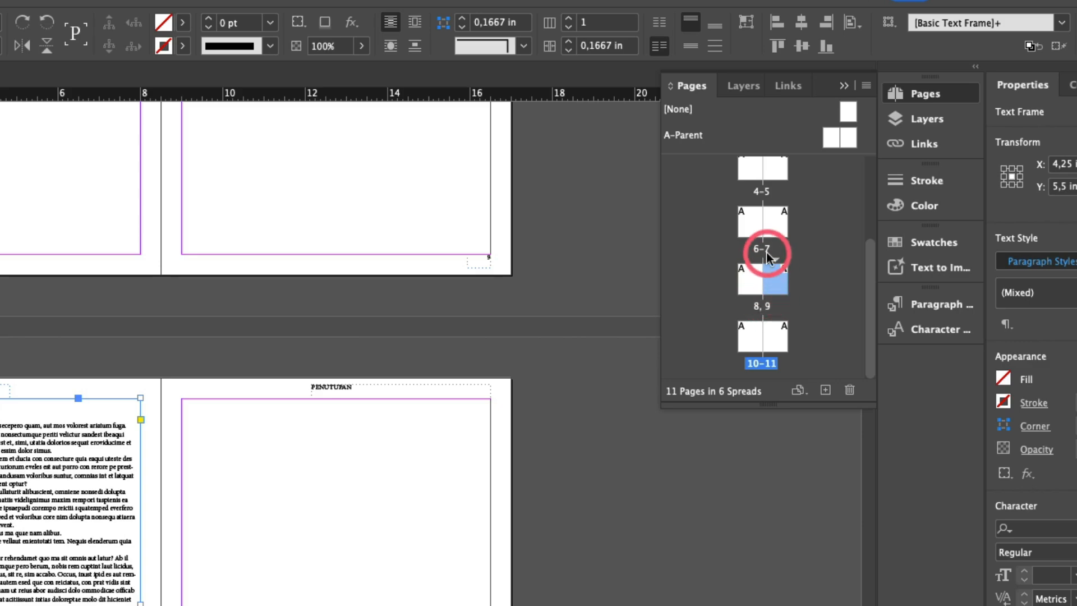
left_click_drag(770, 288, 761, 232)
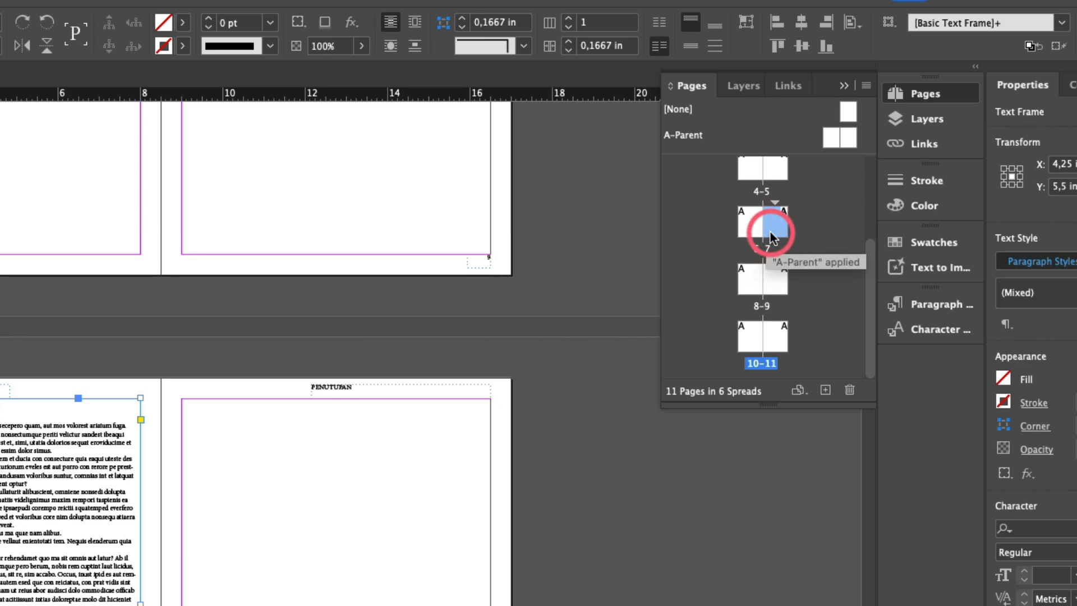
- Move page 7, which carries the section start, one position forward so that it becomes page 6
left_click_drag(755, 224, 723, 225)
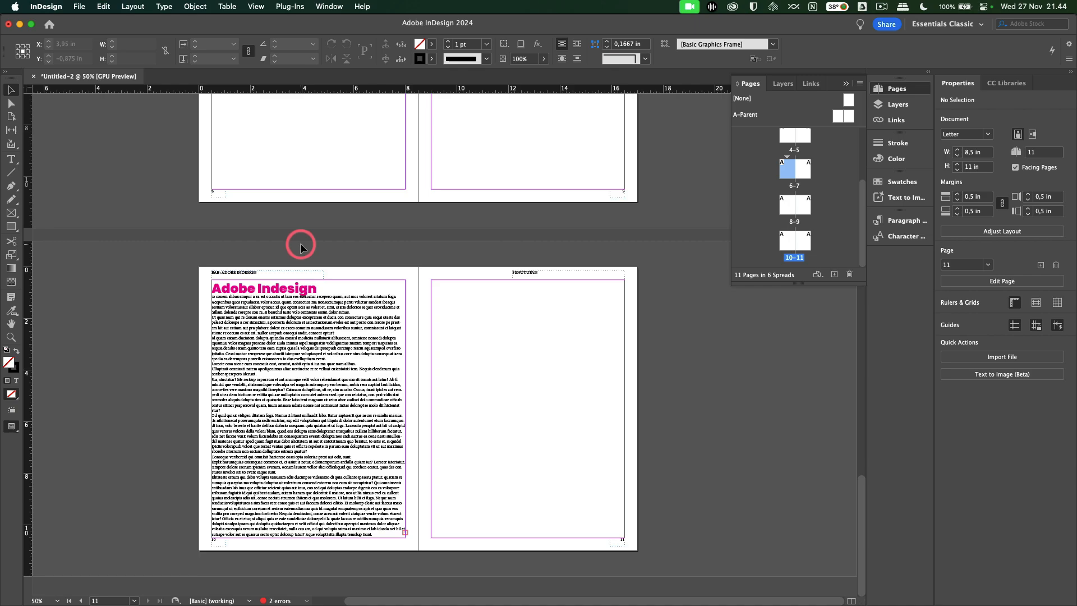
- Replace the large "Adobe Indesign" heading on page 10 with "Nama Bab Baru"
scroll(303, 301, "up", 1)
left_click(302, 204)
double_click(216, 308)
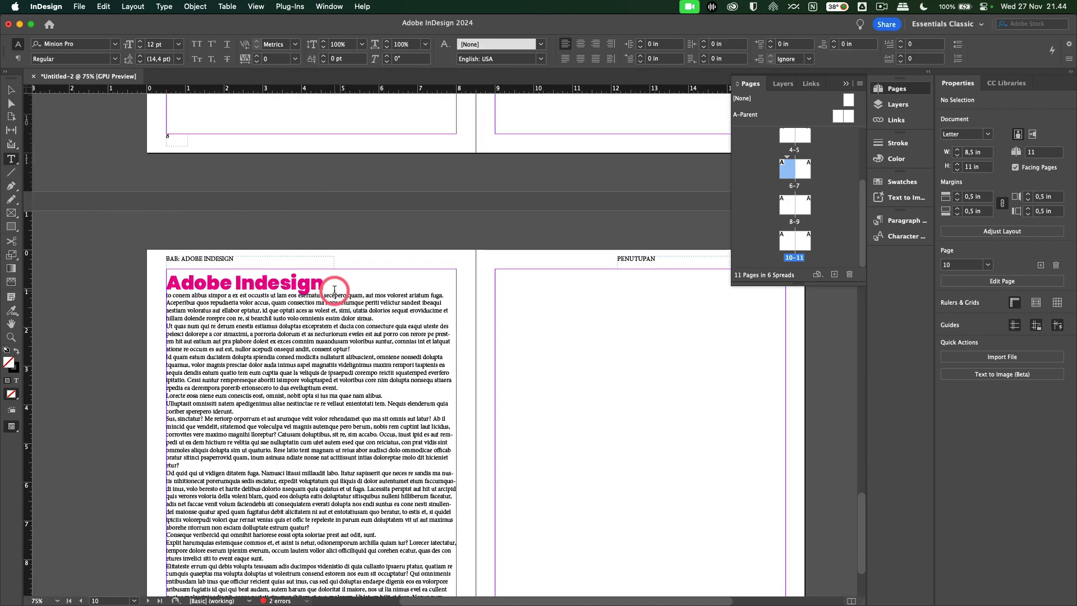
left_click_drag(336, 282, 158, 283)
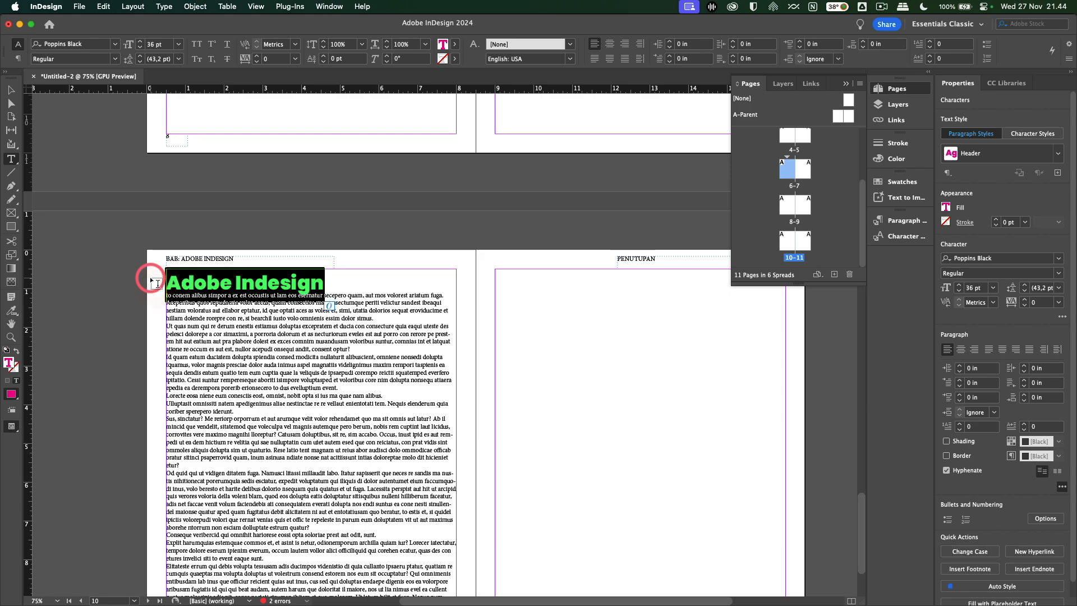
type("Nama Bab Baru")
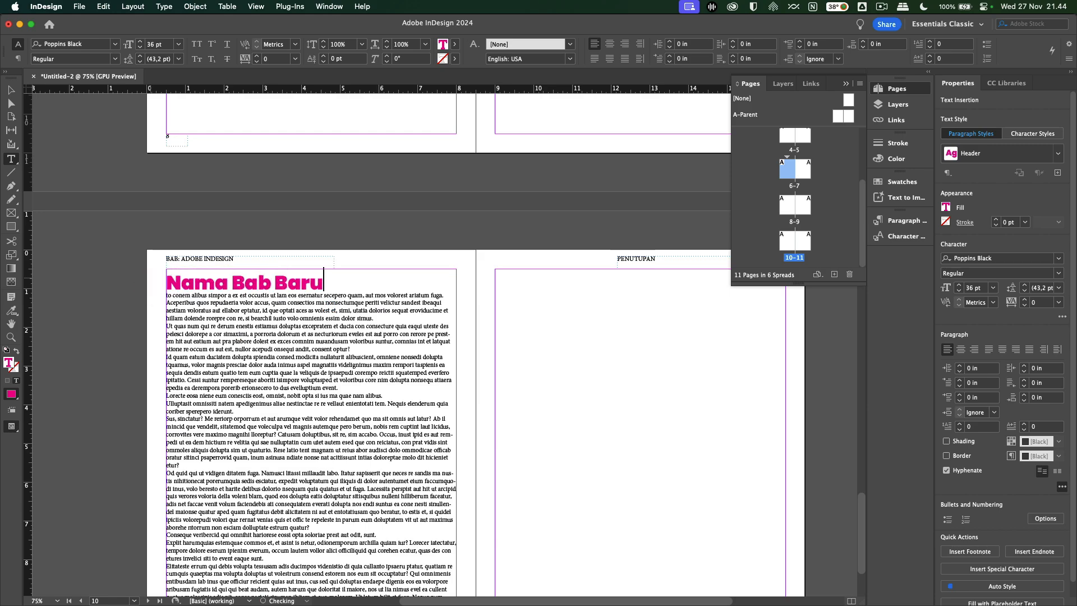
key("Escape")
scroll(157, 320, "up", 1)
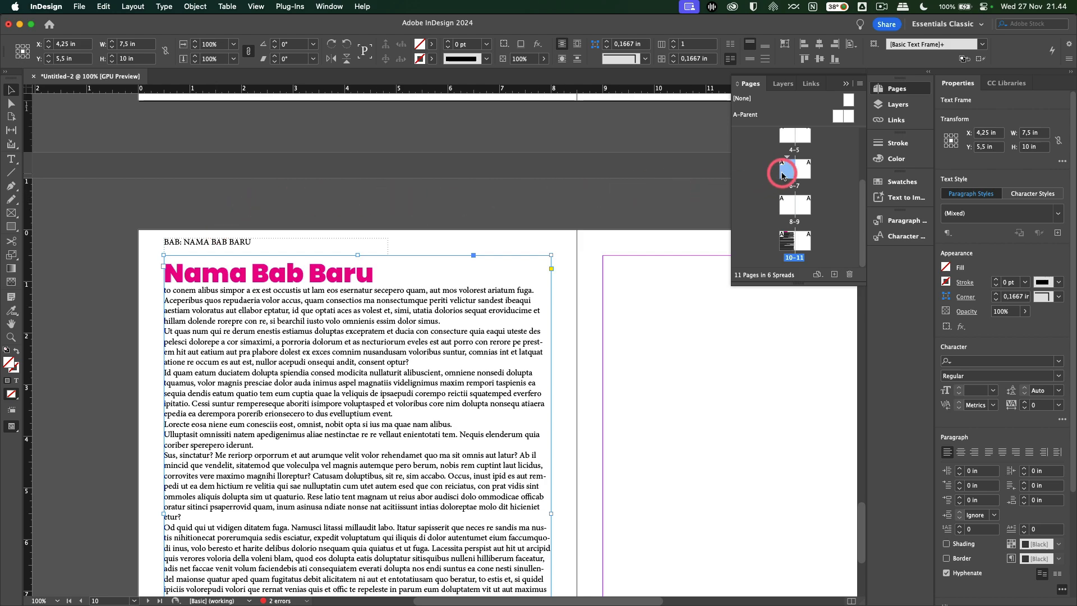
- Check the section marker in the numbering and section options of page 6, leaving the settings as they are
right_click(784, 175)
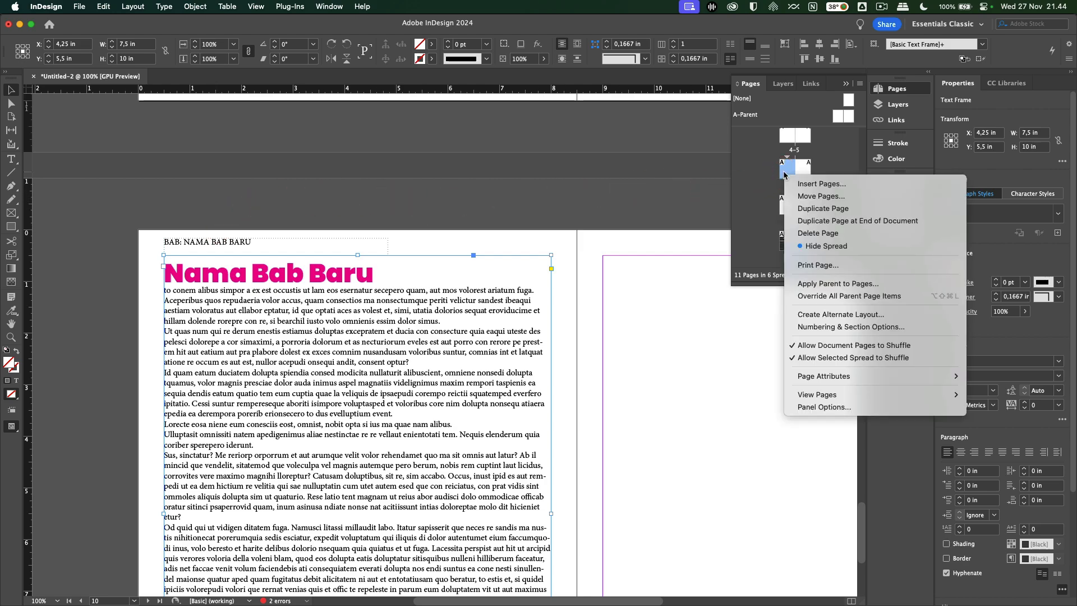
left_click(831, 328)
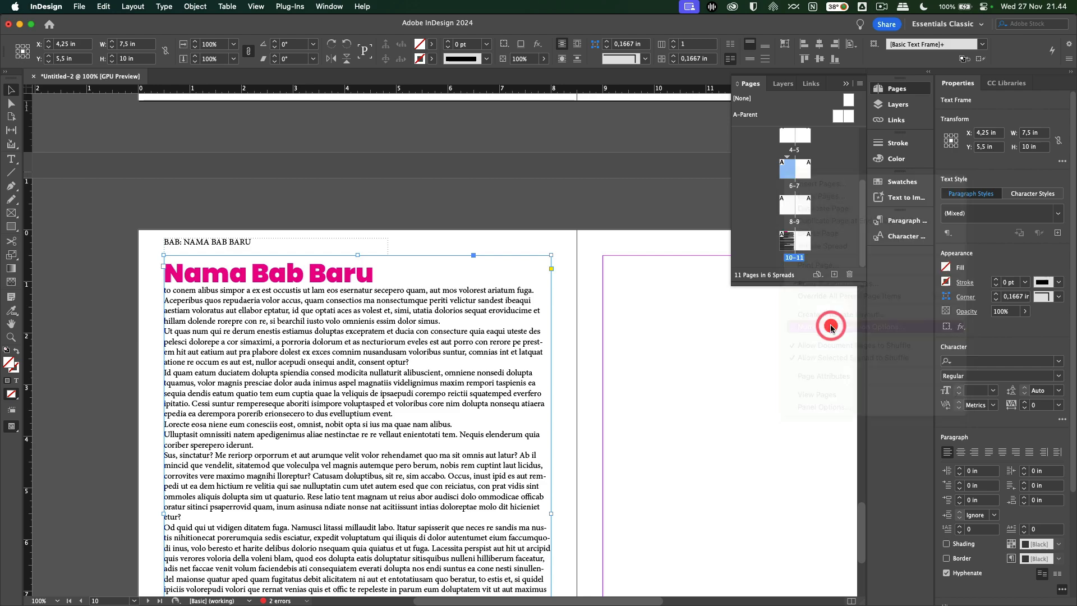
double_click(518, 291)
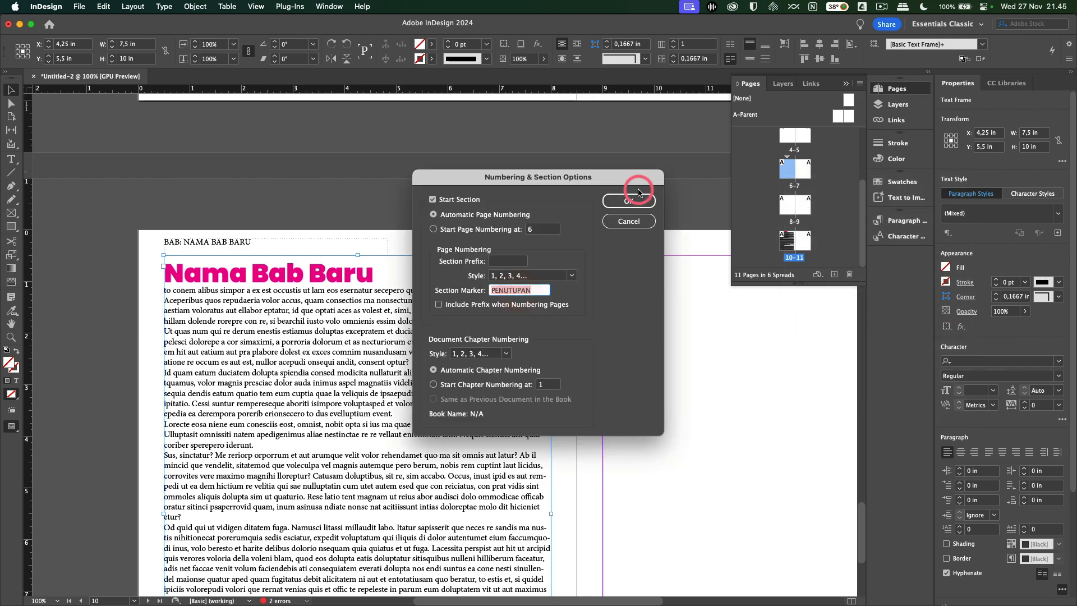
left_click(614, 219)
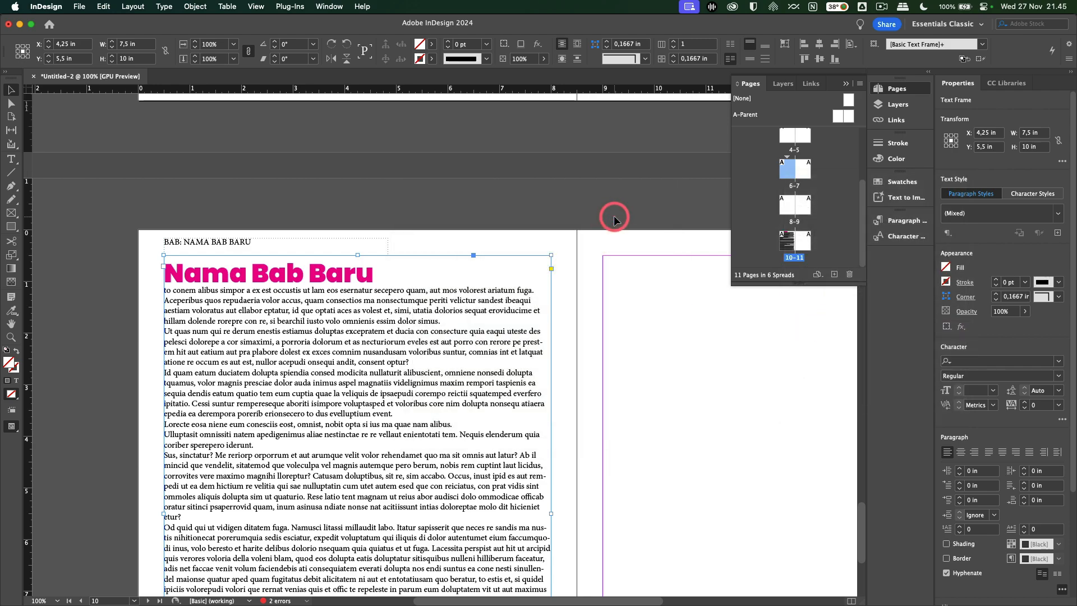